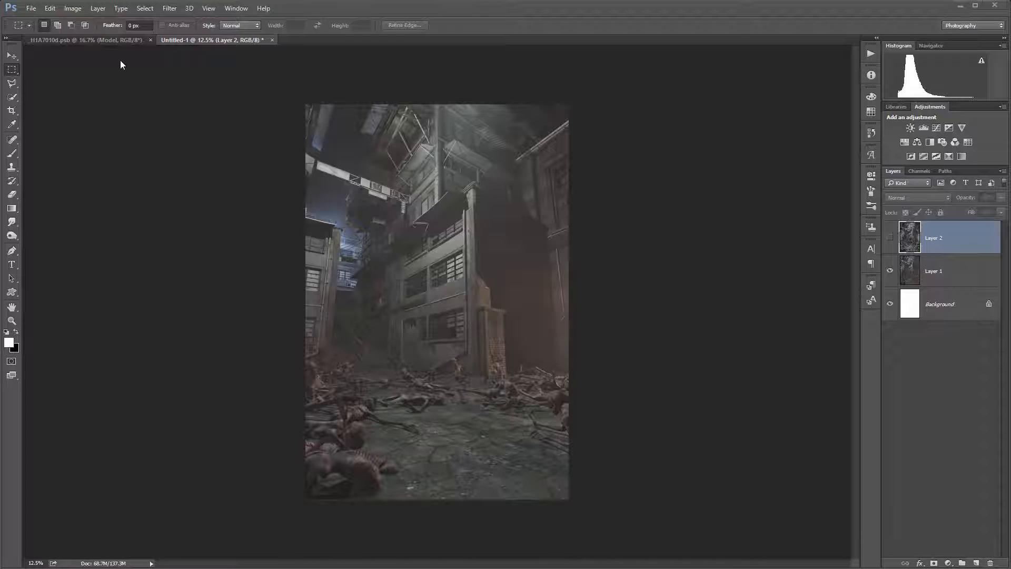
Step: Show the original studio Background layer in the _H1A7010d.psb model document and compare it with the ruined-building scene
{"action": "left_click", "coordinate": [96, 38]}
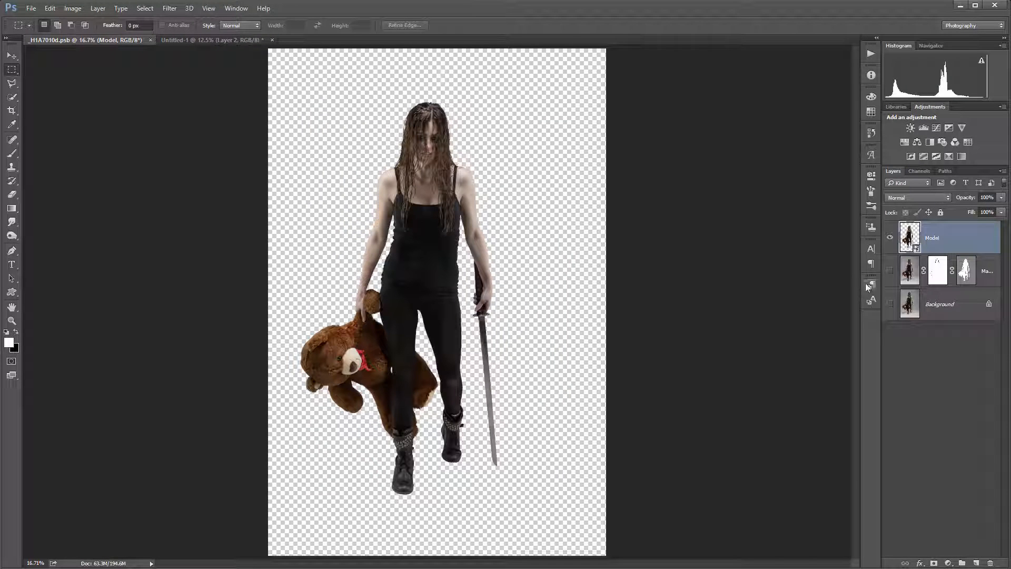
{"action": "left_click", "coordinate": [890, 304]}
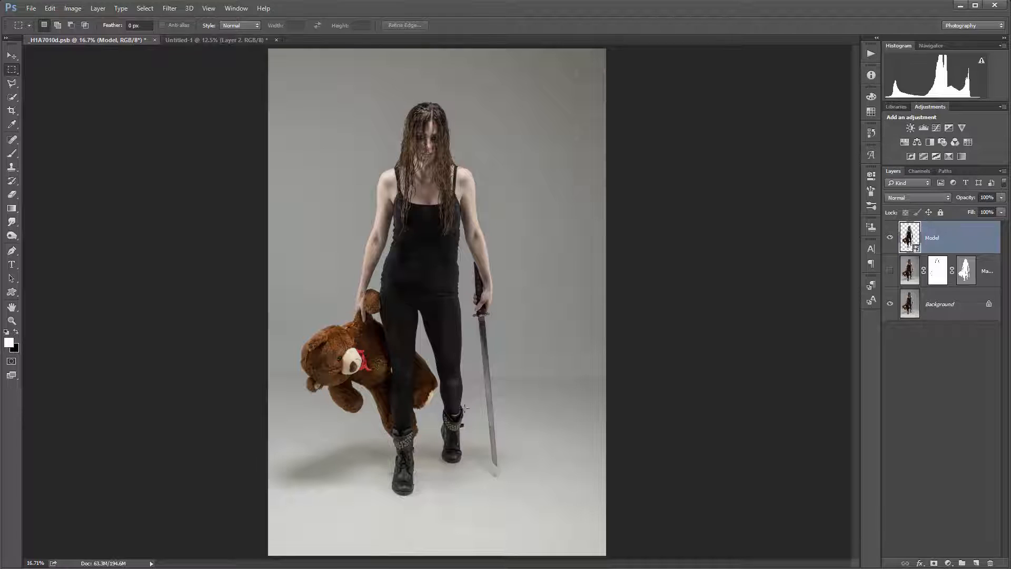
{"action": "left_click", "coordinate": [221, 39]}
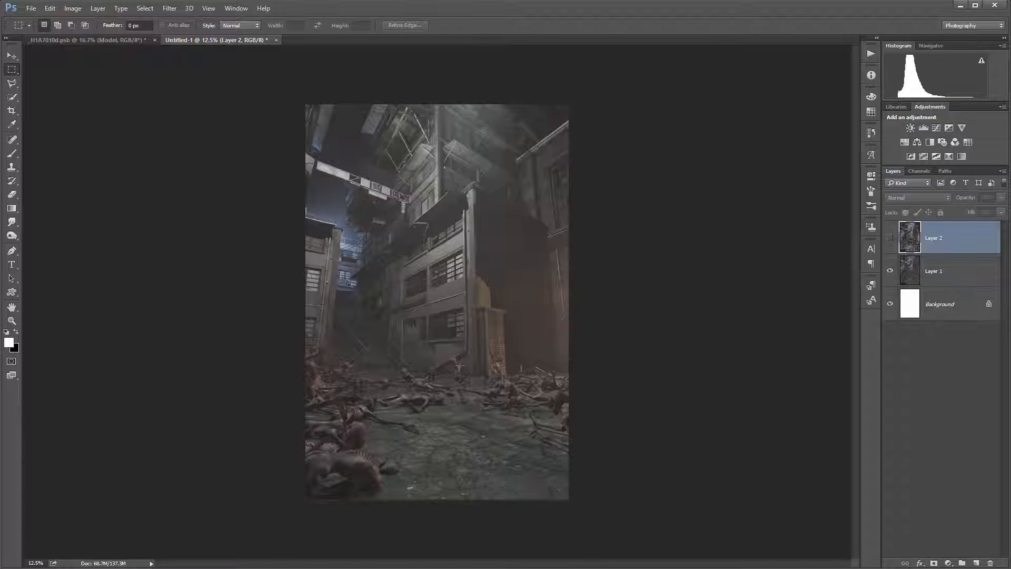
Step: Copy the Model layer from _H1A7010d.psb into the Untitled-1 building scene
{"action": "left_click", "coordinate": [109, 42]}
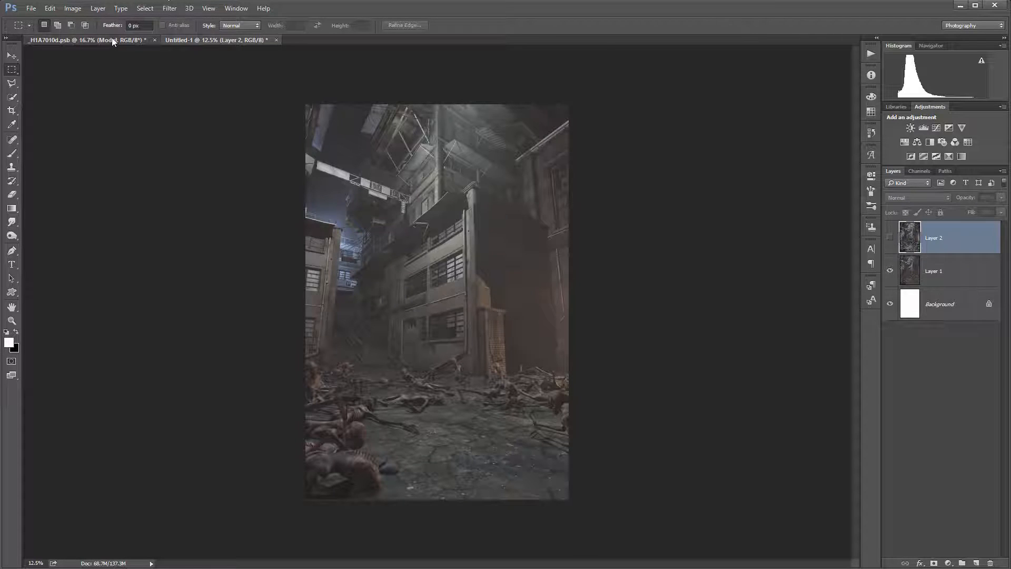
{"action": "left_click", "coordinate": [13, 55]}
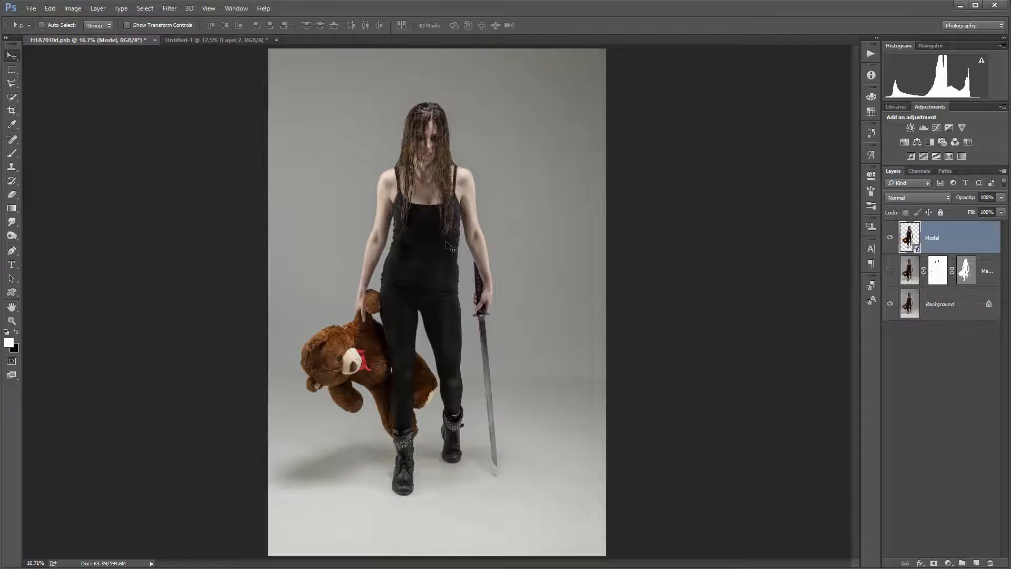
{"action": "left_click_drag", "start_coordinate": [447, 245], "coordinate": [457, 304]}
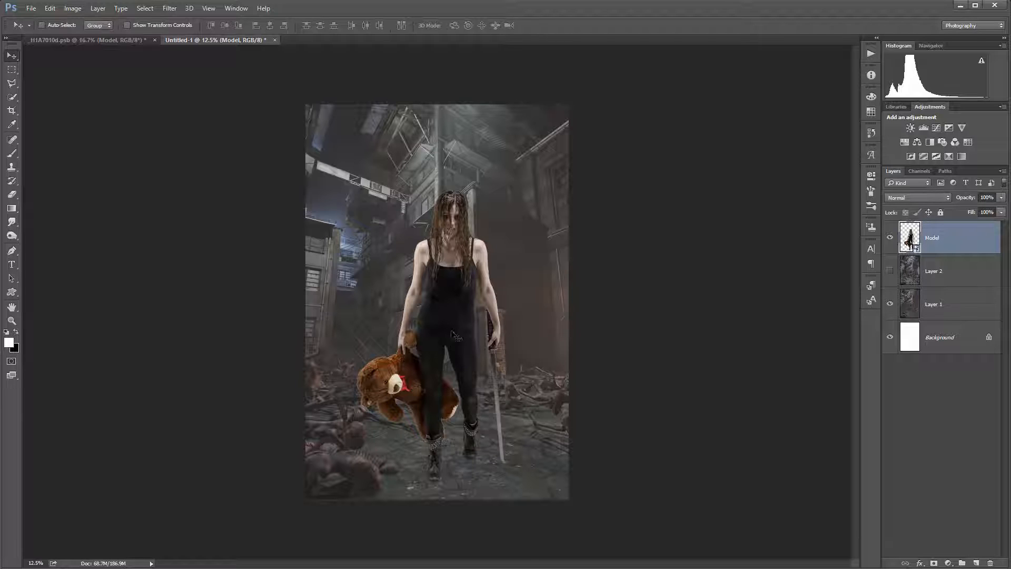
Step: Try several heights for the Model layer and place the figure near the centre, with her boots on the ground
{"action": "mouse_move", "coordinate": [452, 312]}
{"action": "left_mouse_down"}
{"action": "mouse_move", "coordinate": [446, 319]}
{"action": "mouse_move", "coordinate": [454, 319]}
{"action": "mouse_move", "coordinate": [453, 293]}
{"action": "left_mouse_up"}
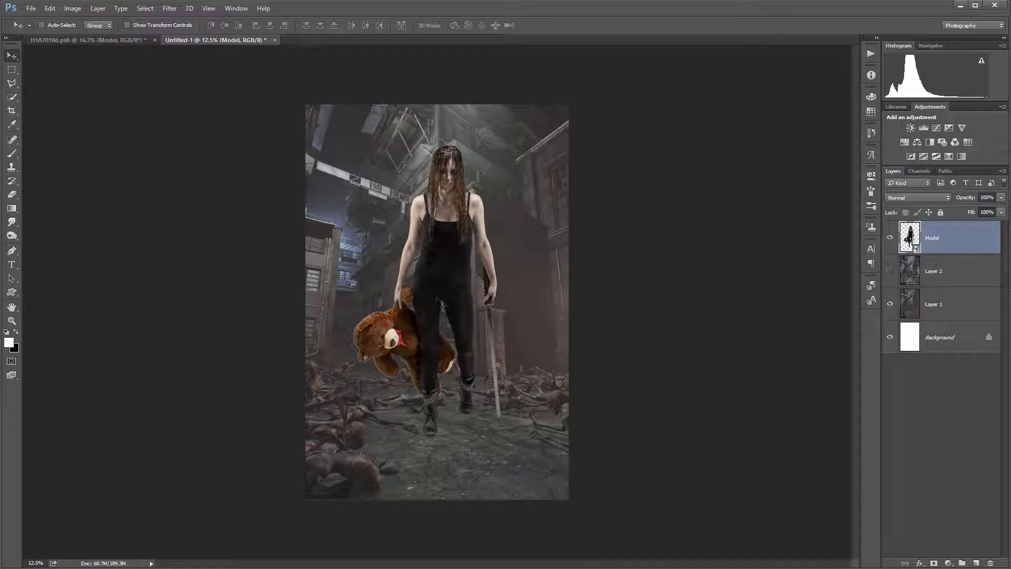
{"action": "left_click_drag", "start_coordinate": [440, 212], "coordinate": [441, 357]}
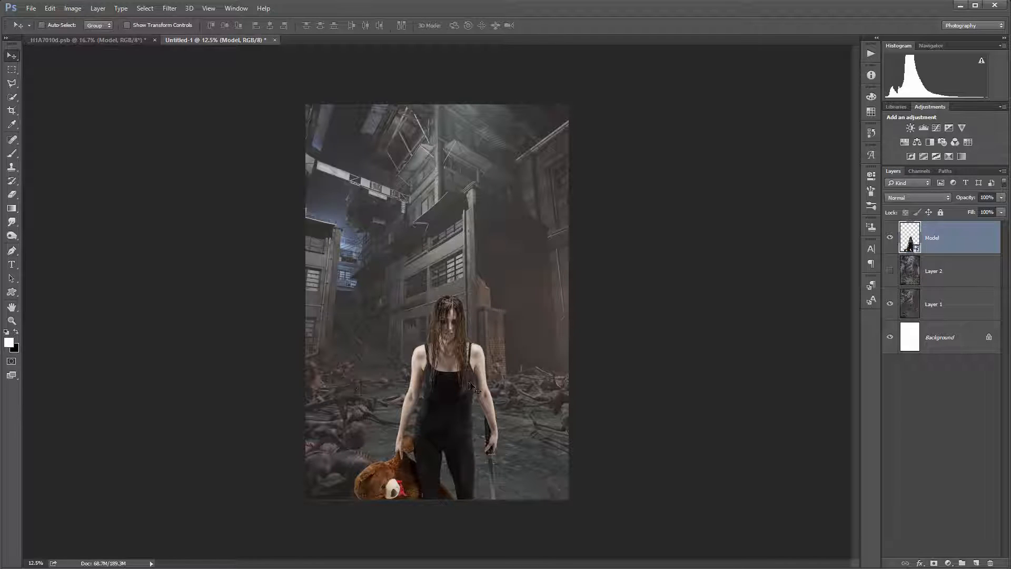
{"action": "left_click_drag", "start_coordinate": [440, 410], "coordinate": [440, 319]}
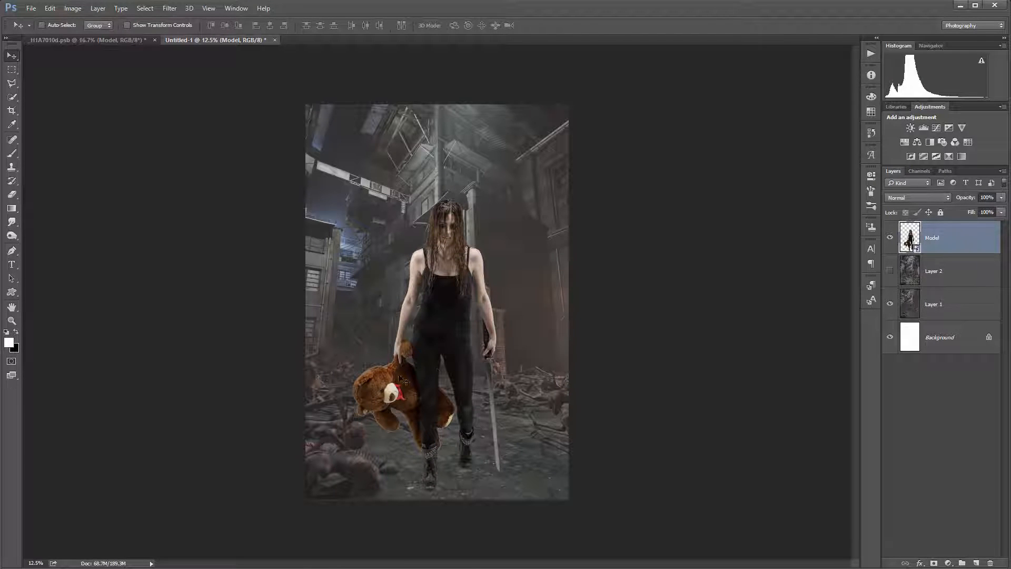
{"action": "mouse_move", "coordinate": [470, 273]}
{"action": "left_mouse_down"}
{"action": "mouse_move", "coordinate": [474, 264]}
{"action": "mouse_move", "coordinate": [472, 273]}
{"action": "left_mouse_up"}
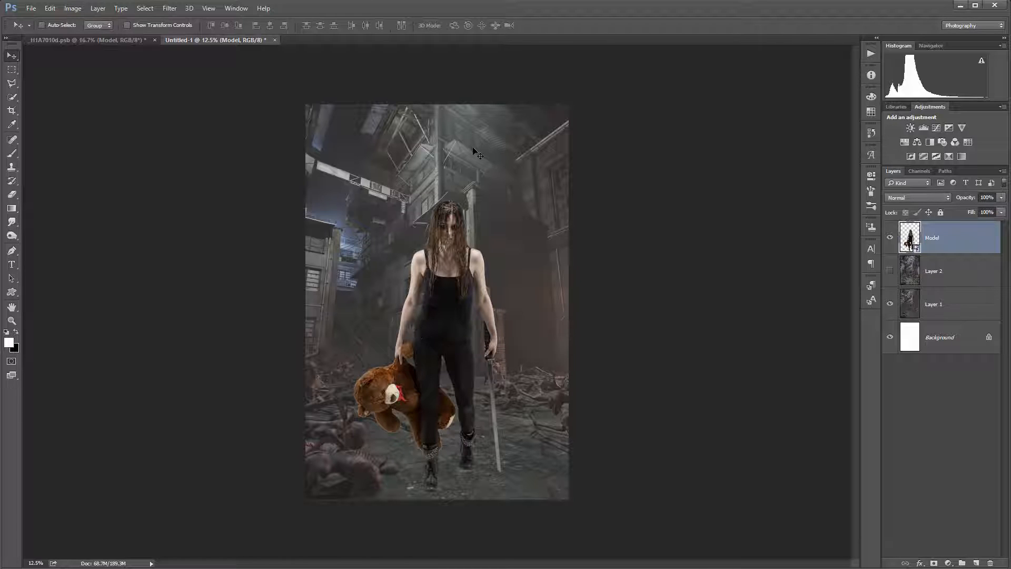
{"action": "left_click_drag", "start_coordinate": [453, 305], "coordinate": [454, 295]}
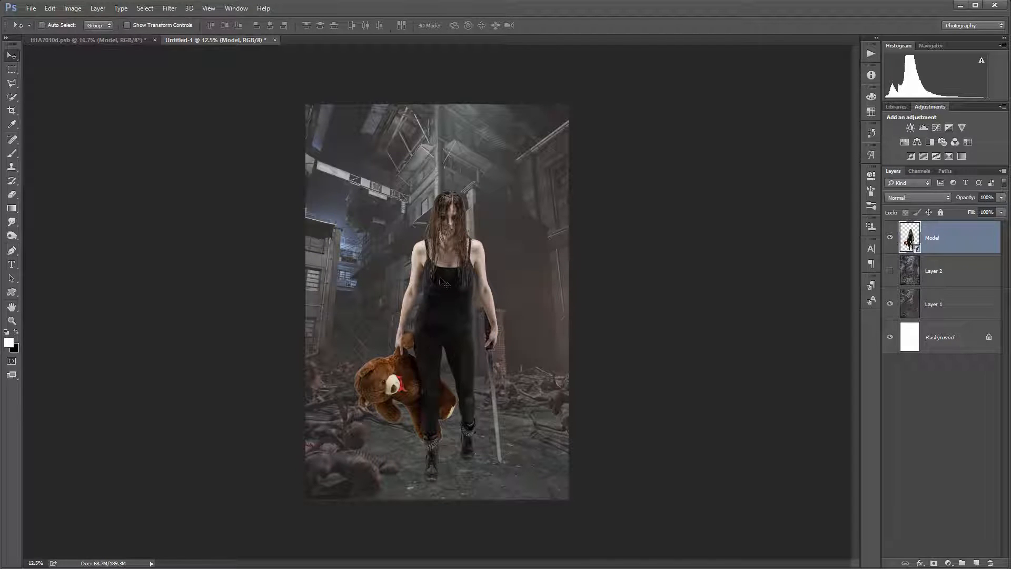
{"action": "mouse_move", "coordinate": [445, 286]}
{"action": "left_mouse_down"}
{"action": "mouse_move", "coordinate": [444, 273]}
{"action": "mouse_move", "coordinate": [455, 285]}
{"action": "left_mouse_up"}
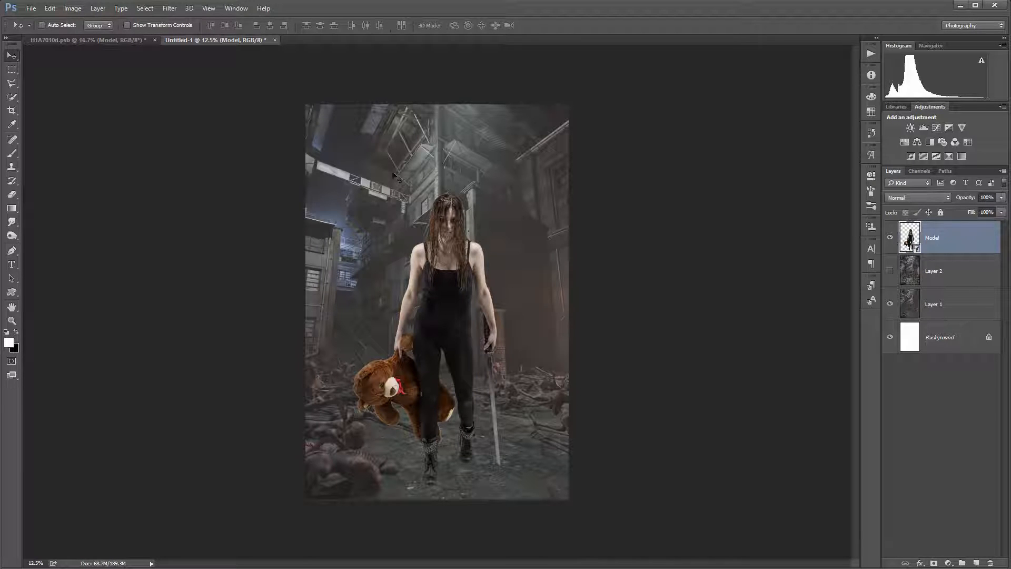
Step: Hide the Model layer and turn on Layer 2, comparing the background with and without its HDR version
{"action": "left_click", "coordinate": [890, 238]}
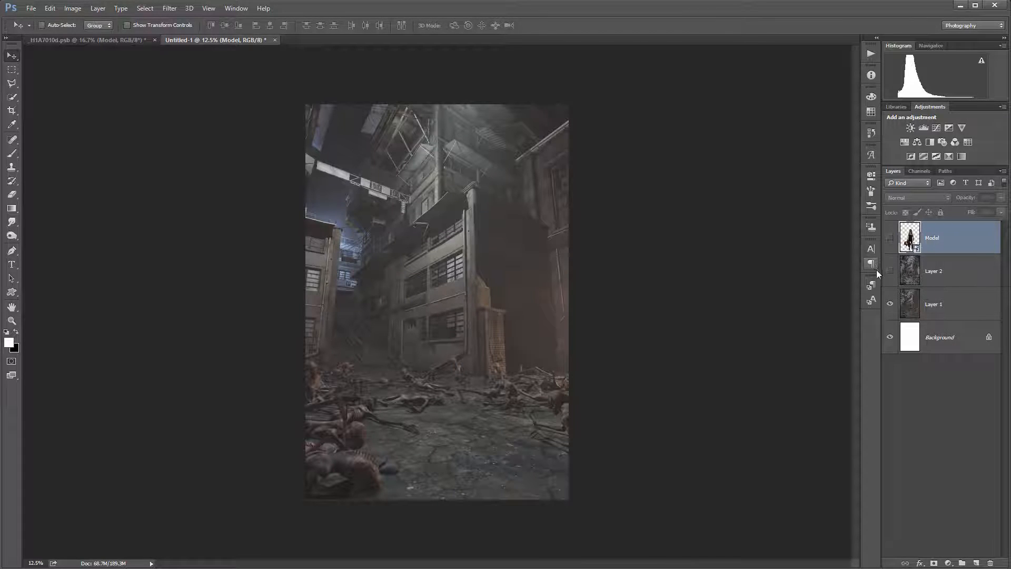
{"action": "left_click", "coordinate": [890, 271]}
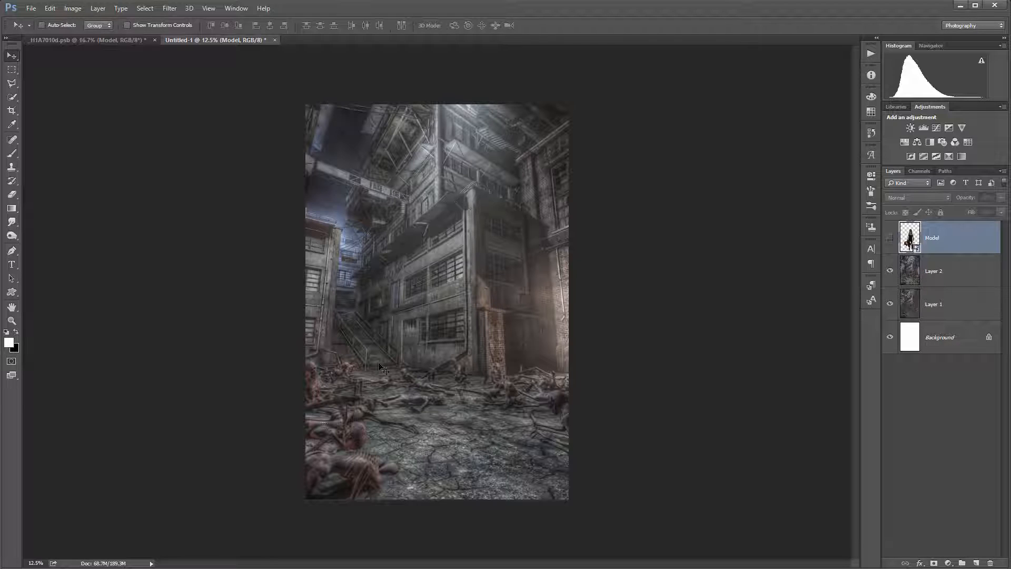
{"action": "left_click", "coordinate": [891, 272]}
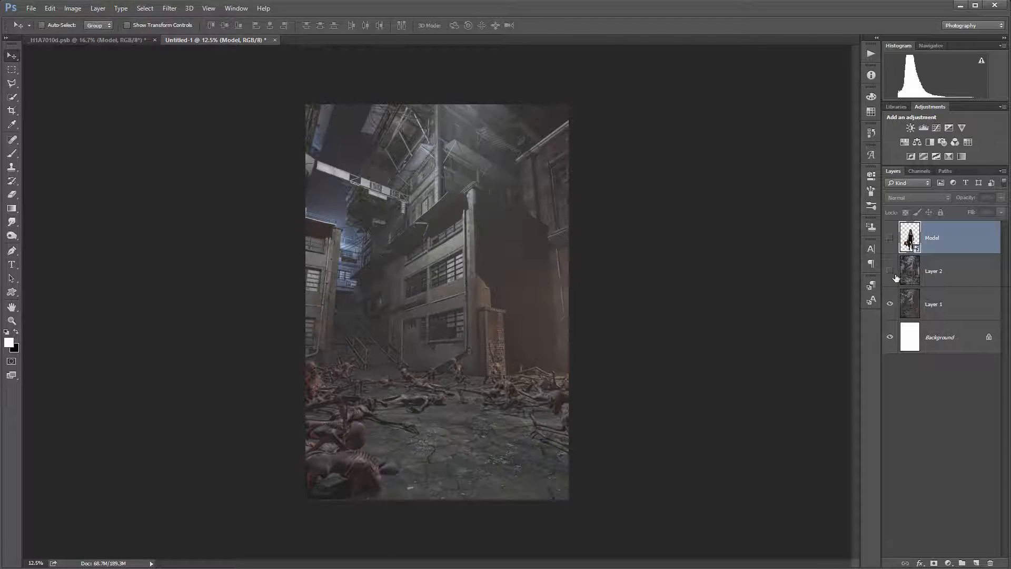
{"action": "left_click", "coordinate": [891, 271]}
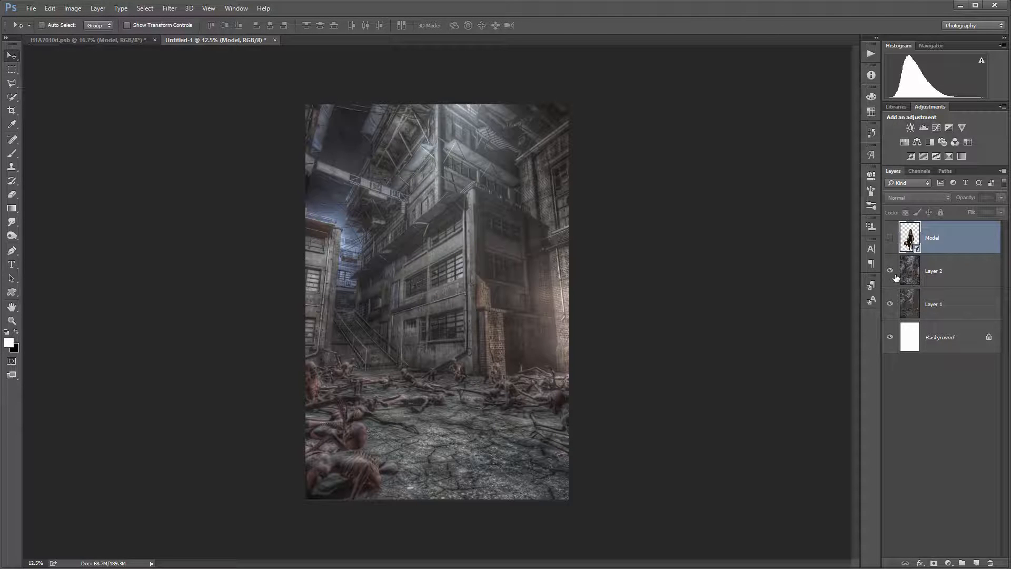
{"action": "left_click", "coordinate": [895, 274]}
{"action": "left_click", "coordinate": [895, 274]}
{"action": "left_click", "coordinate": [895, 275]}
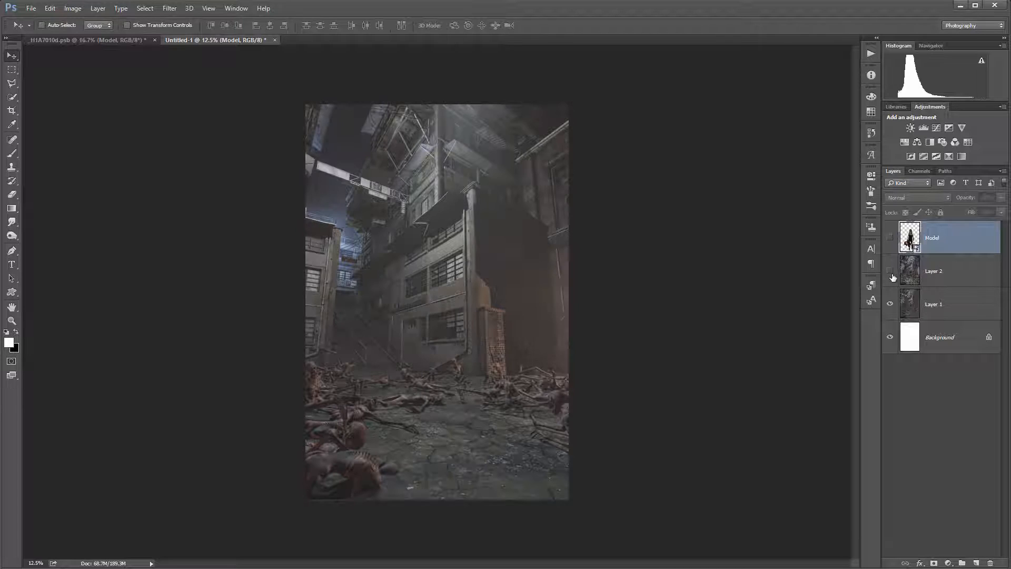
{"action": "left_click", "coordinate": [892, 275]}
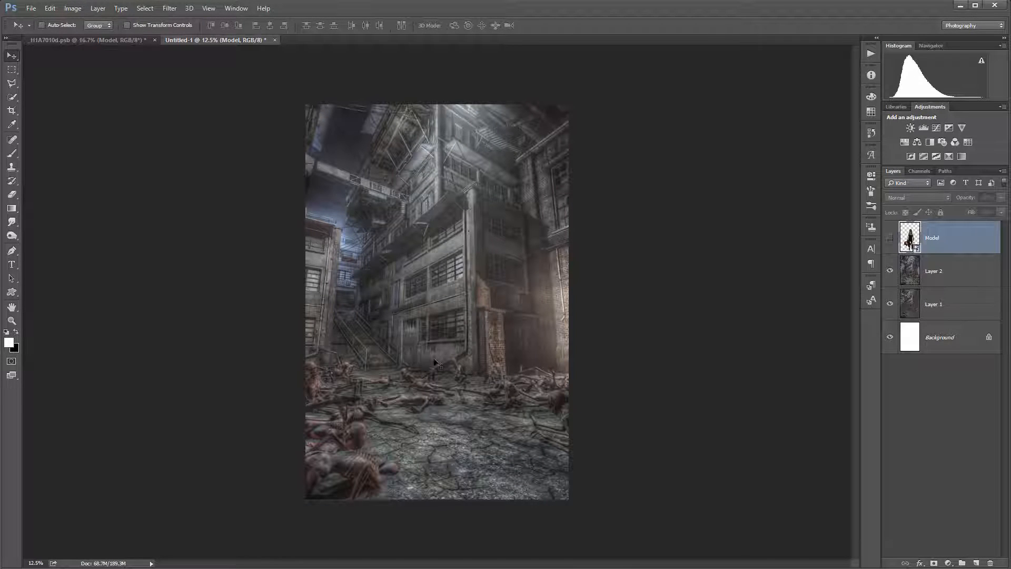
Step: Rename Layer 1 as MainBackground
{"action": "left_click", "coordinate": [953, 271]}
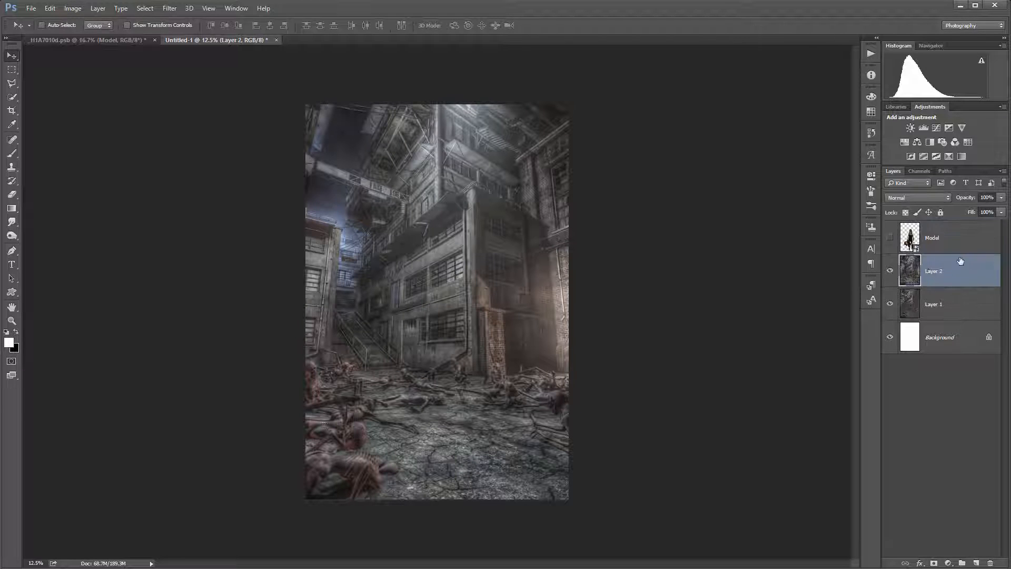
{"action": "double_click", "coordinate": [931, 311]}
{"action": "type", "text": "MainBackg"}
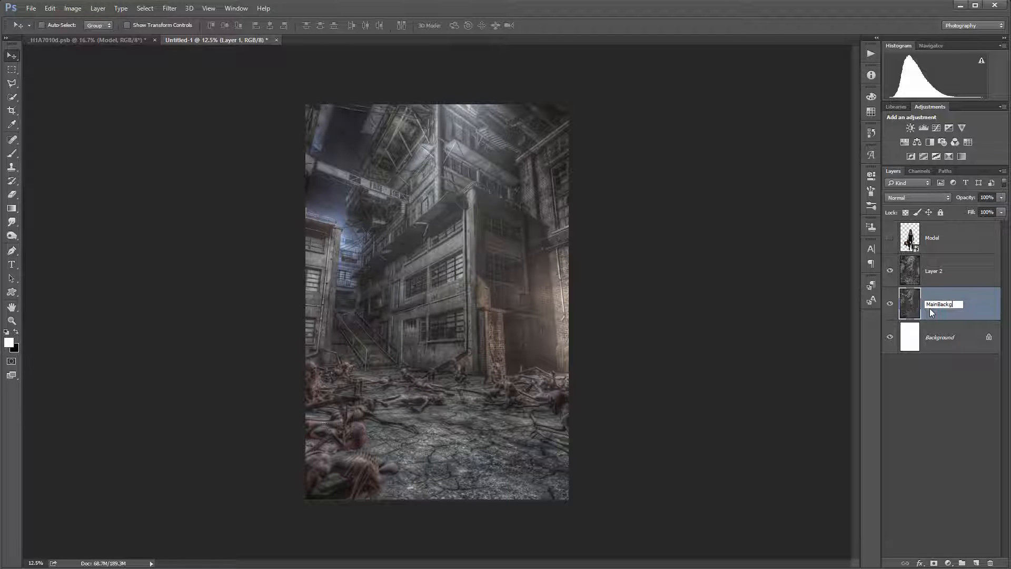
{"action": "type", "text": "round"}
Step: Rename Layer 2 as HDRI Back
{"action": "left_click", "coordinate": [949, 280]}
{"action": "double_click", "coordinate": [949, 281]}
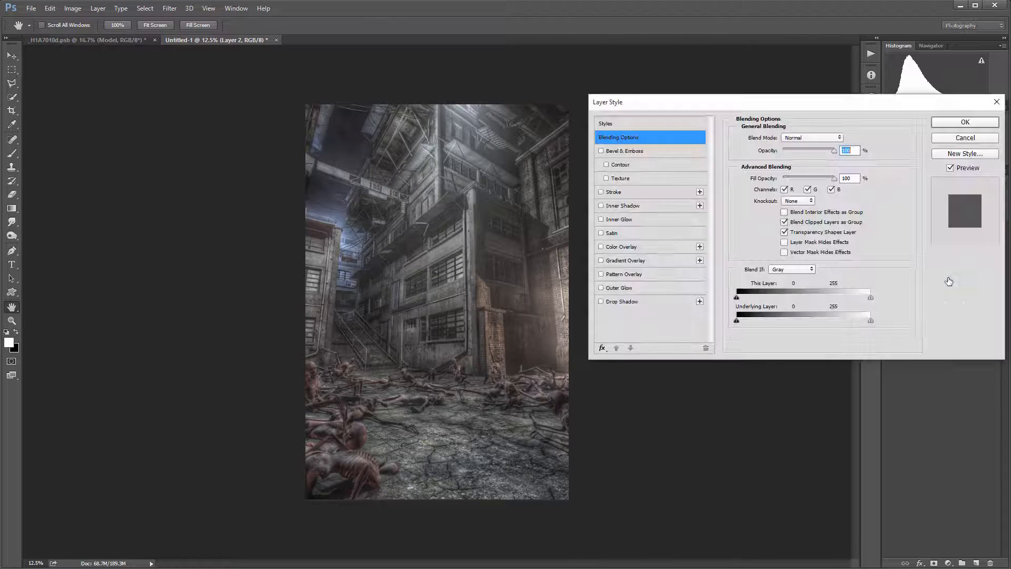
{"action": "left_click", "coordinate": [949, 142]}
{"action": "double_click", "coordinate": [931, 271]}
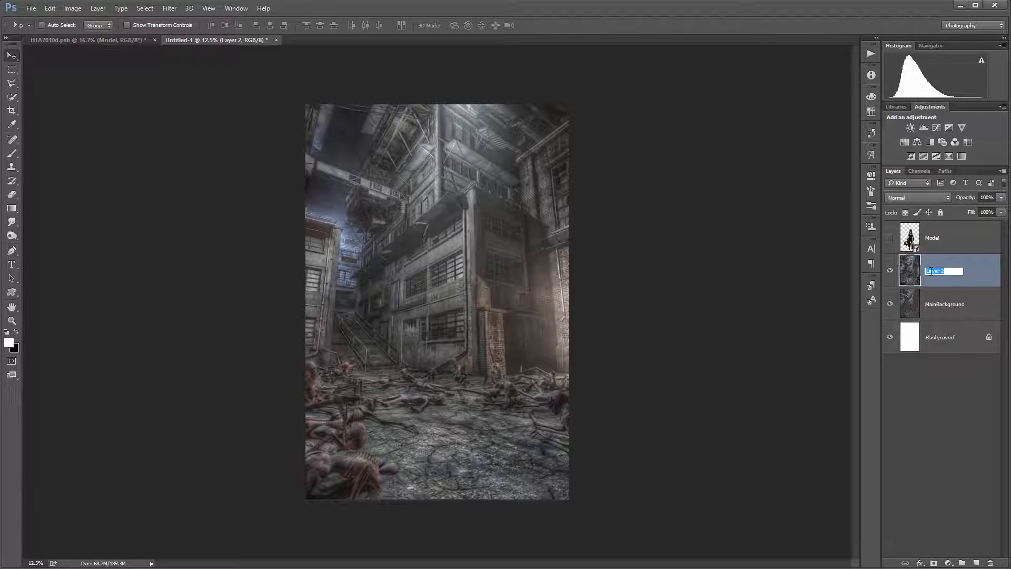
{"action": "type", "text": "HDRI Back"}
{"action": "key", "text": "Return"}
Step: Delete the locked white Background layer beneath MainBackground
{"action": "left_click", "coordinate": [962, 339]}
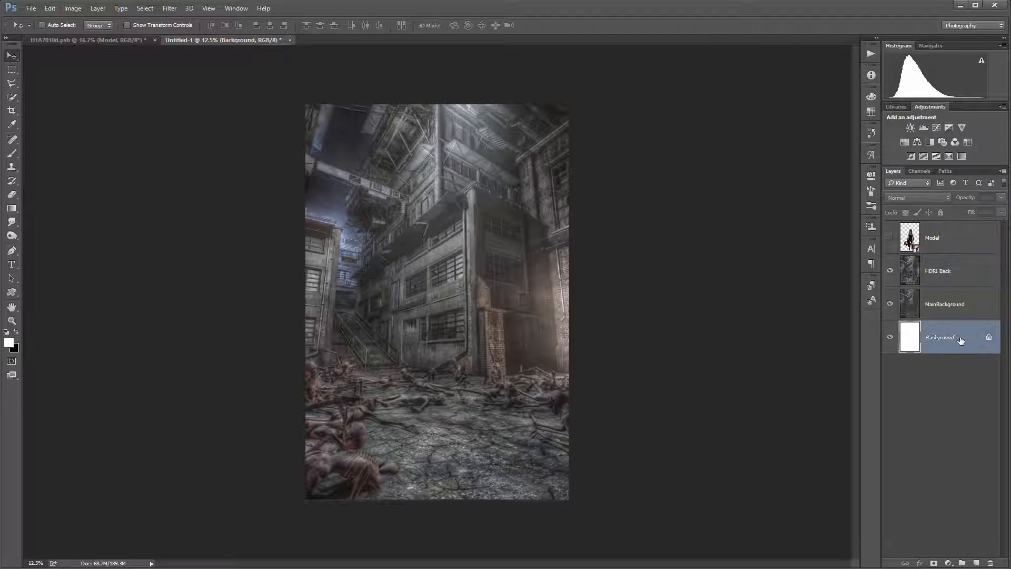
{"action": "left_click", "coordinate": [989, 337]}
{"action": "left_click_drag", "start_coordinate": [990, 336], "coordinate": [989, 563]}
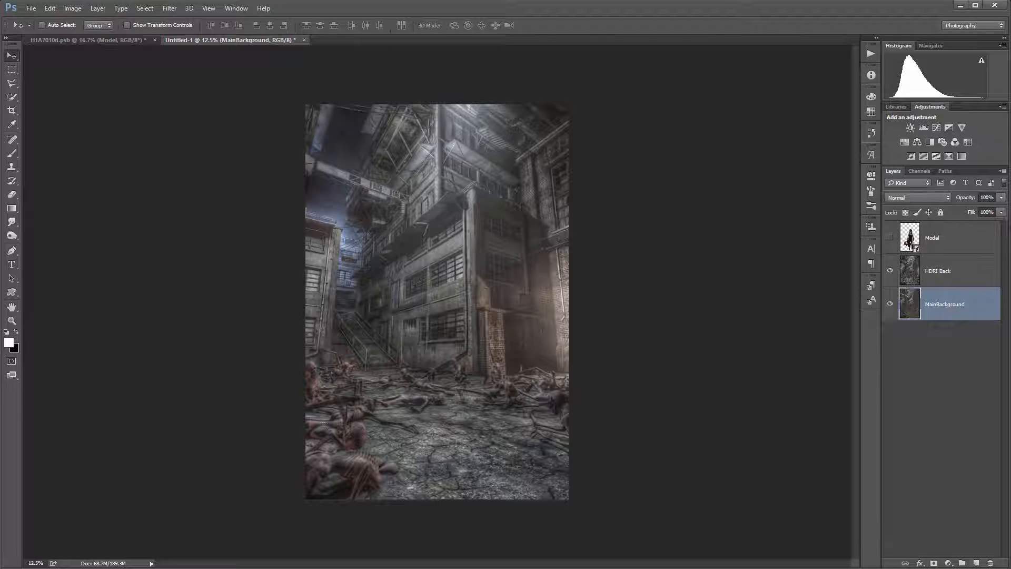
Step: Convert the MainBackground layer into the document's Background layer
{"action": "left_click", "coordinate": [98, 8]}
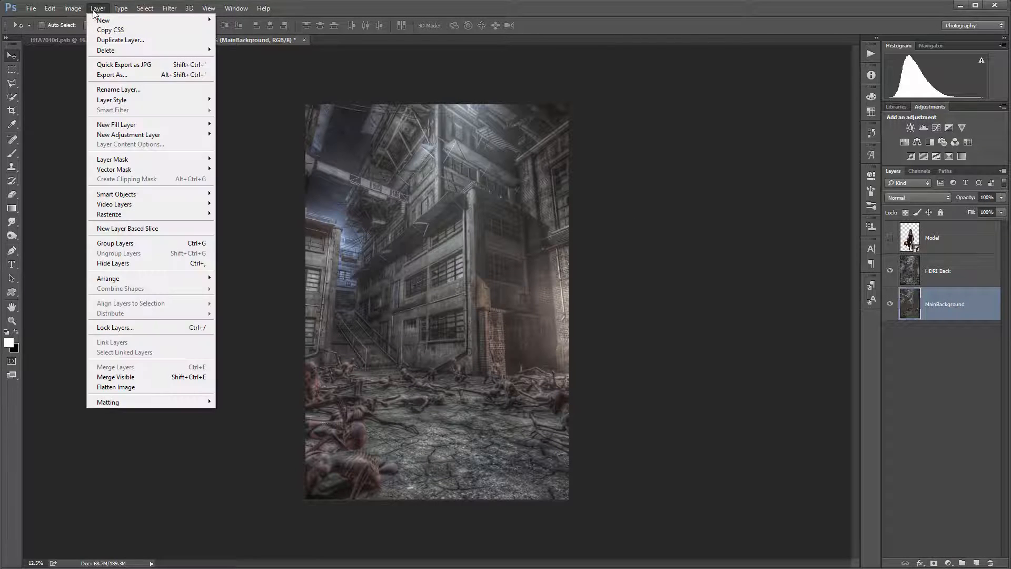
{"action": "mouse_move", "coordinate": [117, 26]}
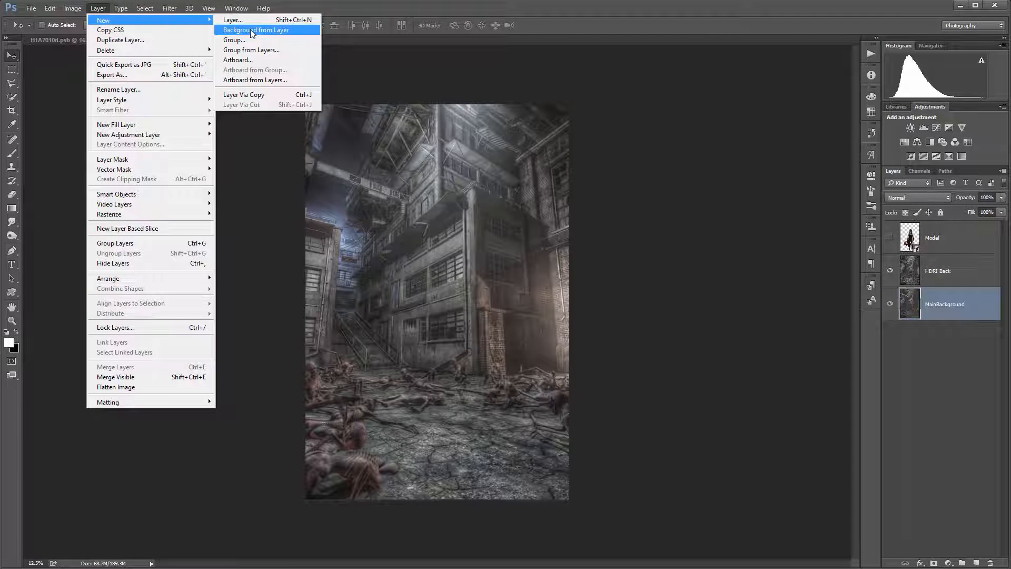
{"action": "left_click", "coordinate": [252, 31]}
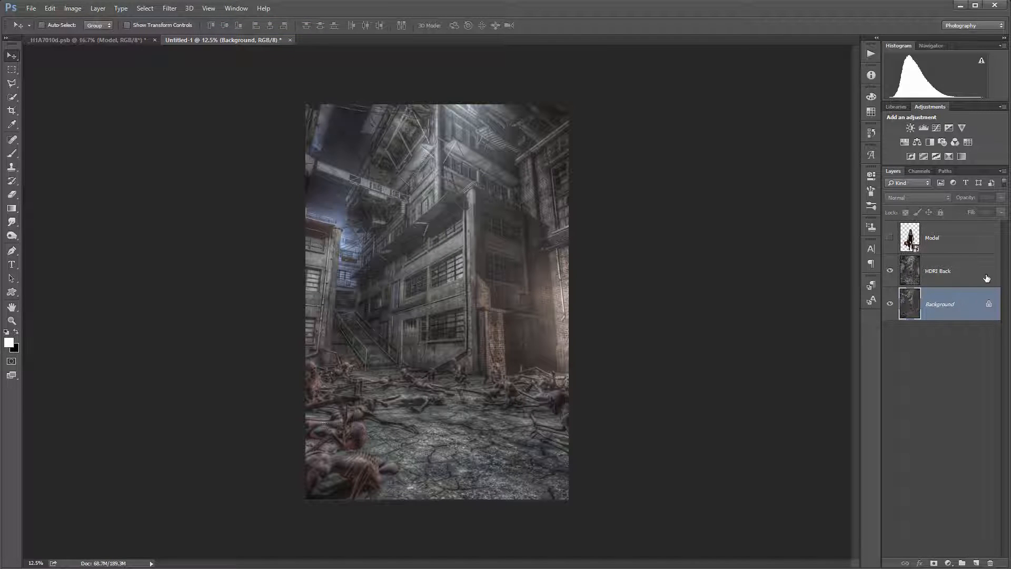
Step: Add a layer mask to the HDRI Back layer and invert it to black
{"action": "left_click", "coordinate": [951, 272]}
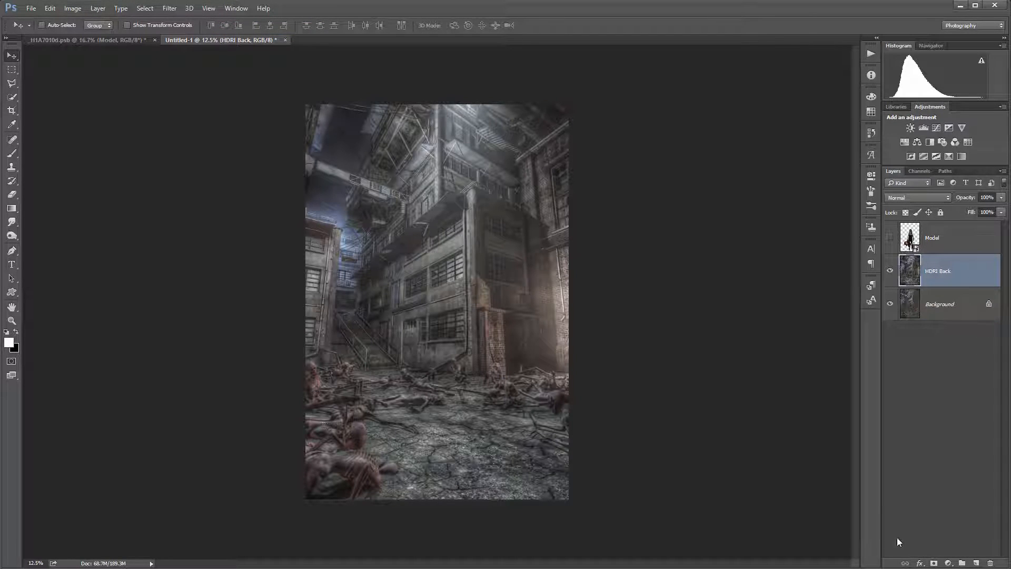
{"action": "left_click", "coordinate": [934, 563]}
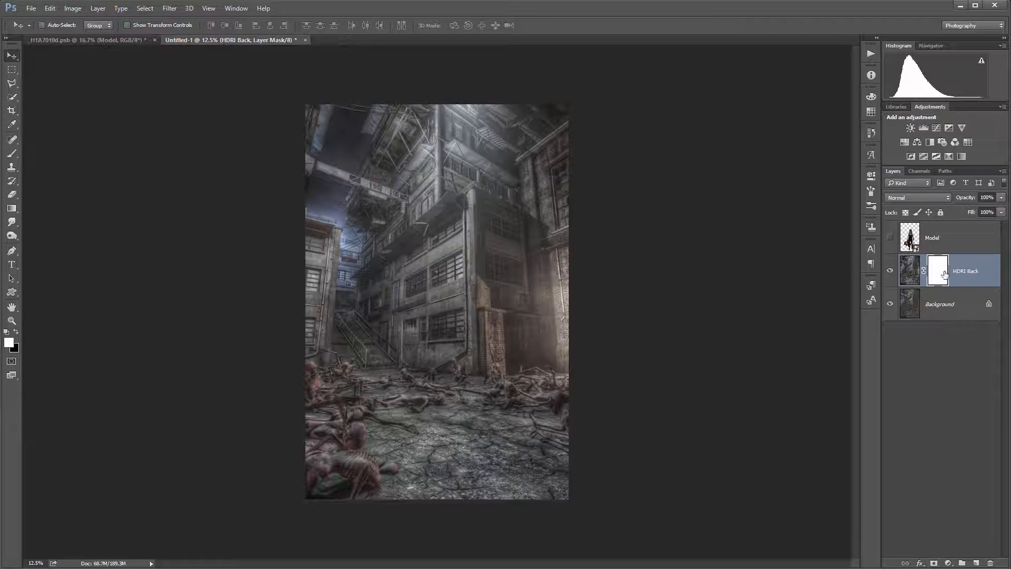
{"action": "key", "text": "ctrl+i"}
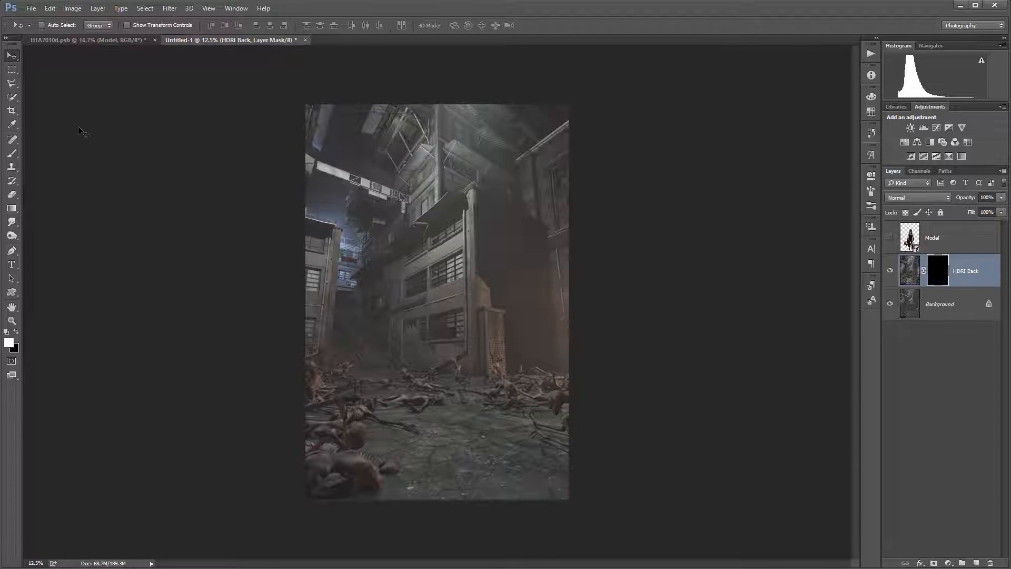
Step: Paint white on the HDRI Back mask over the building, ground and left side with an 1100 px brush at 10% opacity
{"action": "left_click", "coordinate": [11, 153]}
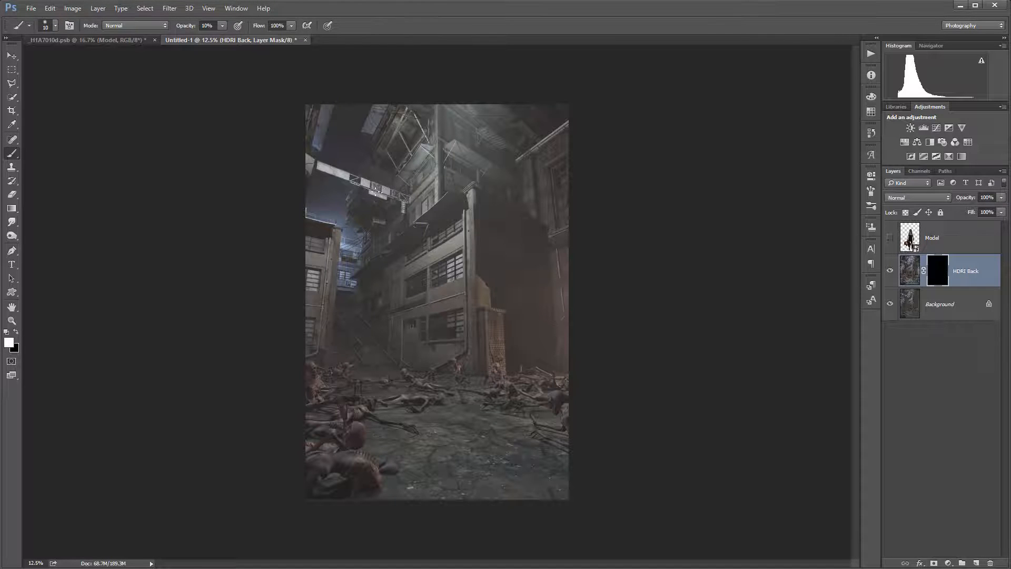
{"action": "right_click", "coordinate": [380, 191]}
{"action": "left_click", "coordinate": [467, 216]}
{"action": "left_click", "coordinate": [137, 160]}
{"action": "key", "text": "bracketright"}
{"action": "key", "text": "bracketright"}
{"action": "key", "text": "bracketright"}
{"action": "key", "text": "bracketright"}
{"action": "key", "text": "bracketright"}
{"action": "key", "text": "bracketright"}
{"action": "key", "text": "bracketright"}
{"action": "key", "text": "bracketright"}
{"action": "key", "text": "bracketright"}
{"action": "key", "text": "bracketright"}
{"action": "key", "text": "bracketright"}
{"action": "mouse_move", "coordinate": [436, 359]}
{"action": "left_mouse_down"}
{"action": "mouse_move", "coordinate": [469, 362]}
{"action": "mouse_move", "coordinate": [483, 343]}
{"action": "mouse_move", "coordinate": [410, 382]}
{"action": "mouse_move", "coordinate": [376, 356]}
{"action": "mouse_move", "coordinate": [423, 358]}
{"action": "mouse_move", "coordinate": [445, 393]}
{"action": "mouse_move", "coordinate": [458, 380]}
{"action": "mouse_move", "coordinate": [448, 327]}
{"action": "mouse_move", "coordinate": [475, 301]}
{"action": "mouse_move", "coordinate": [464, 304]}
{"action": "mouse_move", "coordinate": [836, 309]}
{"action": "left_mouse_up"}
{"action": "mouse_move", "coordinate": [512, 352]}
{"action": "left_mouse_down"}
{"action": "mouse_move", "coordinate": [469, 284]}
{"action": "mouse_move", "coordinate": [503, 399]}
{"action": "mouse_move", "coordinate": [431, 288]}
{"action": "mouse_move", "coordinate": [446, 216]}
{"action": "mouse_move", "coordinate": [492, 251]}
{"action": "mouse_move", "coordinate": [510, 236]}
{"action": "mouse_move", "coordinate": [489, 255]}
{"action": "mouse_move", "coordinate": [470, 214]}
{"action": "mouse_move", "coordinate": [456, 262]}
{"action": "left_mouse_up"}
{"action": "mouse_move", "coordinate": [458, 277]}
{"action": "left_mouse_down"}
{"action": "mouse_move", "coordinate": [479, 346]}
{"action": "mouse_move", "coordinate": [511, 376]}
{"action": "mouse_move", "coordinate": [560, 388]}
{"action": "mouse_move", "coordinate": [541, 365]}
{"action": "mouse_move", "coordinate": [342, 378]}
{"action": "mouse_move", "coordinate": [337, 443]}
{"action": "mouse_move", "coordinate": [370, 422]}
{"action": "mouse_move", "coordinate": [372, 403]}
{"action": "mouse_move", "coordinate": [378, 418]}
{"action": "mouse_move", "coordinate": [342, 465]}
{"action": "mouse_move", "coordinate": [338, 440]}
{"action": "mouse_move", "coordinate": [424, 431]}
{"action": "mouse_move", "coordinate": [344, 367]}
{"action": "mouse_move", "coordinate": [366, 350]}
{"action": "mouse_move", "coordinate": [336, 291]}
{"action": "mouse_move", "coordinate": [312, 292]}
{"action": "mouse_move", "coordinate": [356, 233]}
{"action": "mouse_move", "coordinate": [330, 160]}
{"action": "mouse_move", "coordinate": [359, 153]}
{"action": "left_mouse_up"}
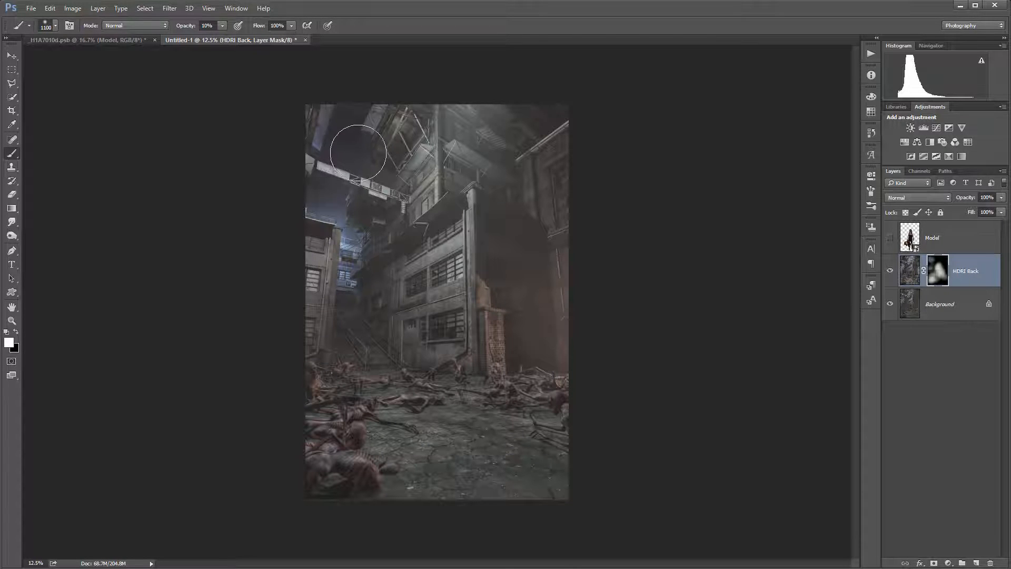
{"action": "mouse_move", "coordinate": [382, 237]}
{"action": "left_mouse_down"}
{"action": "mouse_move", "coordinate": [348, 161]}
{"action": "mouse_move", "coordinate": [340, 169]}
{"action": "mouse_move", "coordinate": [354, 154]}
{"action": "mouse_move", "coordinate": [363, 222]}
{"action": "mouse_move", "coordinate": [354, 261]}
{"action": "mouse_move", "coordinate": [398, 247]}
{"action": "mouse_move", "coordinate": [457, 151]}
{"action": "mouse_move", "coordinate": [537, 177]}
{"action": "mouse_move", "coordinate": [513, 320]}
{"action": "mouse_move", "coordinate": [500, 333]}
{"action": "mouse_move", "coordinate": [525, 320]}
{"action": "mouse_move", "coordinate": [546, 352]}
{"action": "mouse_move", "coordinate": [539, 419]}
{"action": "mouse_move", "coordinate": [448, 327]}
{"action": "mouse_move", "coordinate": [483, 350]}
{"action": "mouse_move", "coordinate": [428, 239]}
{"action": "mouse_move", "coordinate": [485, 356]}
{"action": "mouse_move", "coordinate": [432, 291]}
{"action": "mouse_move", "coordinate": [475, 324]}
{"action": "mouse_move", "coordinate": [459, 262]}
{"action": "mouse_move", "coordinate": [404, 358]}
{"action": "mouse_move", "coordinate": [450, 218]}
{"action": "mouse_move", "coordinate": [434, 318]}
{"action": "mouse_move", "coordinate": [395, 373]}
{"action": "mouse_move", "coordinate": [418, 410]}
{"action": "mouse_move", "coordinate": [418, 439]}
{"action": "mouse_move", "coordinate": [510, 461]}
{"action": "mouse_move", "coordinate": [487, 447]}
{"action": "mouse_move", "coordinate": [371, 440]}
{"action": "mouse_move", "coordinate": [321, 450]}
{"action": "mouse_move", "coordinate": [361, 440]}
{"action": "left_mouse_up"}
{"action": "mouse_move", "coordinate": [332, 387]}
{"action": "left_mouse_down"}
{"action": "mouse_move", "coordinate": [351, 308]}
{"action": "mouse_move", "coordinate": [320, 259]}
{"action": "mouse_move", "coordinate": [356, 255]}
{"action": "mouse_move", "coordinate": [363, 141]}
{"action": "left_mouse_up"}
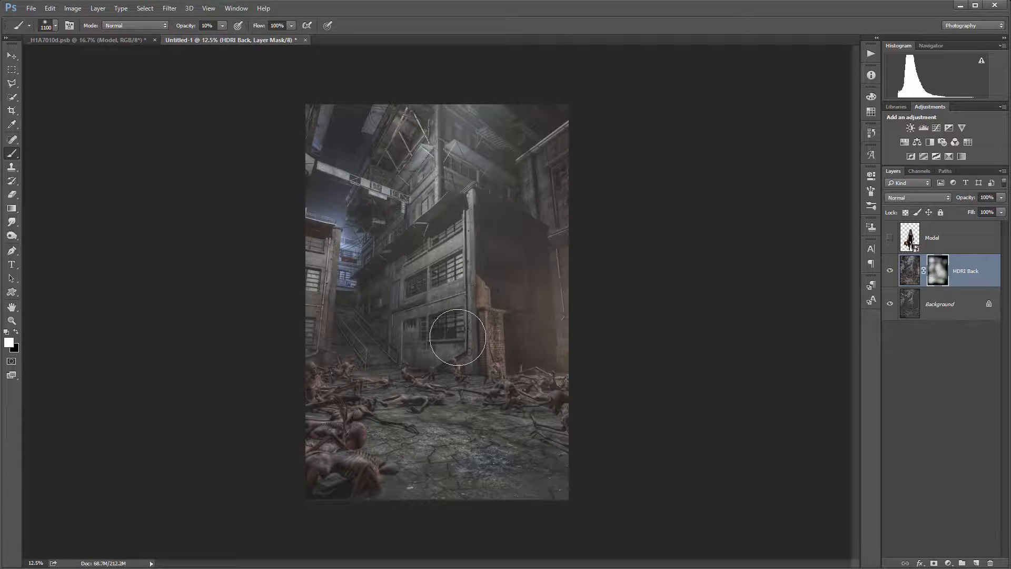
Step: Paint black at 10% opacity over the central building on the HDRI Back mask, and restore white as the foreground colour
{"action": "key", "text": "x"}
{"action": "mouse_move", "coordinate": [453, 358]}
{"action": "left_mouse_down"}
{"action": "mouse_move", "coordinate": [432, 337]}
{"action": "mouse_move", "coordinate": [430, 275]}
{"action": "mouse_move", "coordinate": [451, 263]}
{"action": "left_mouse_up"}
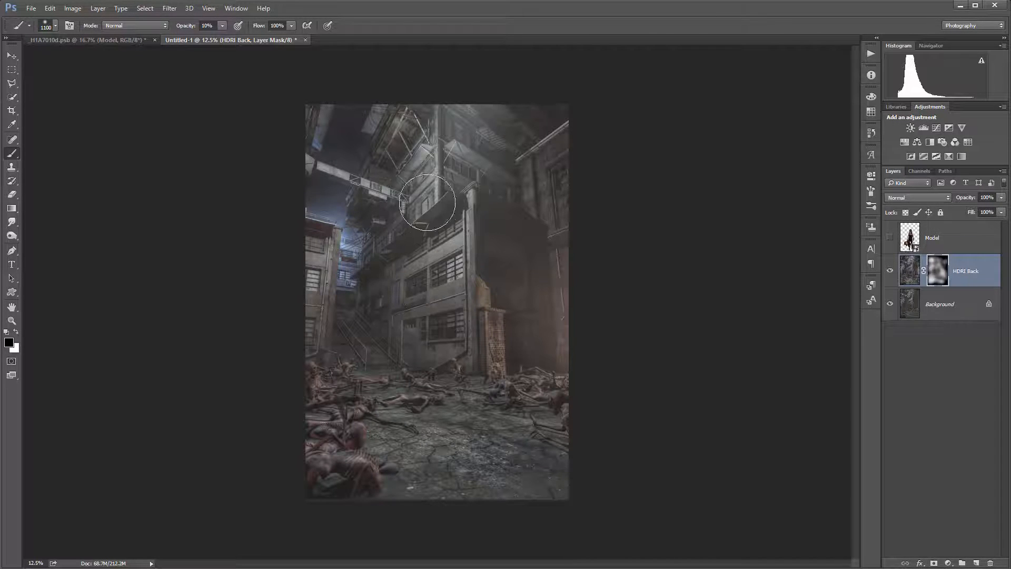
{"action": "key", "text": "x"}
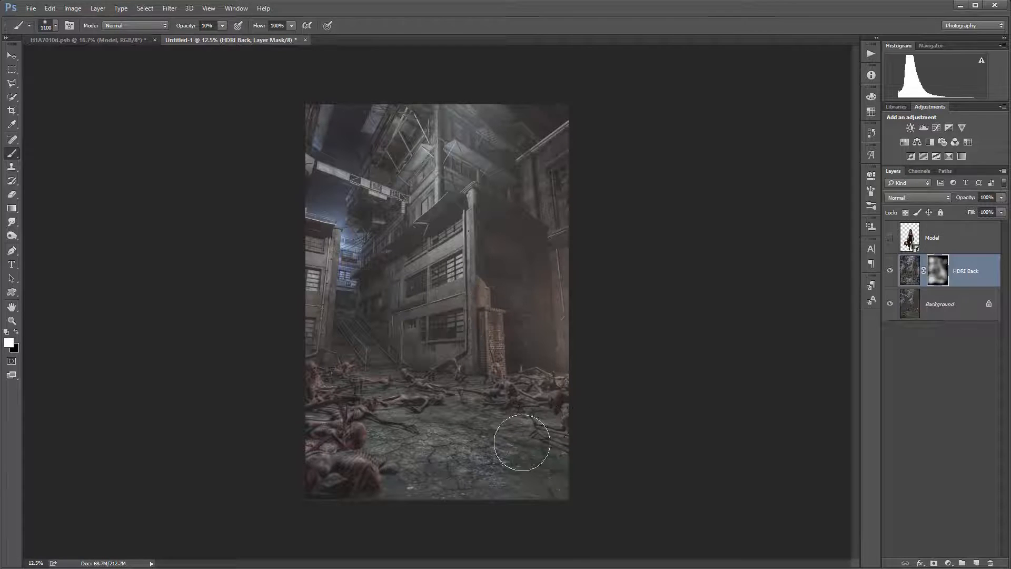
Step: Paint white at 10% opacity on the HDRI Back mask over the ground, right-hand building, upper structures and middle of the scene
{"action": "left_click_drag", "start_coordinate": [486, 463], "coordinate": [440, 451]}
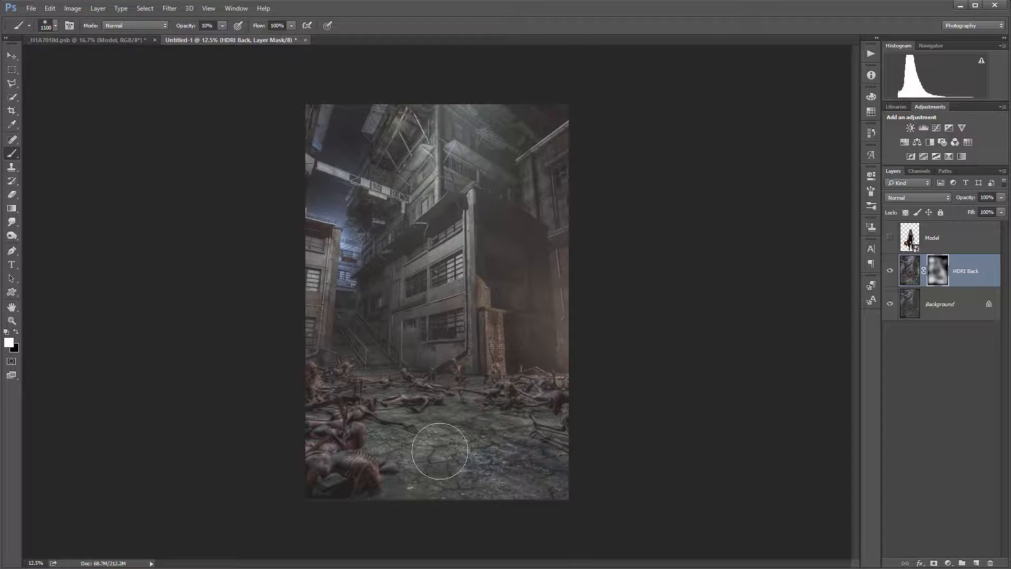
{"action": "mouse_move", "coordinate": [528, 327]}
{"action": "left_mouse_down"}
{"action": "mouse_move", "coordinate": [510, 317]}
{"action": "mouse_move", "coordinate": [509, 279]}
{"action": "mouse_move", "coordinate": [562, 226]}
{"action": "left_mouse_up"}
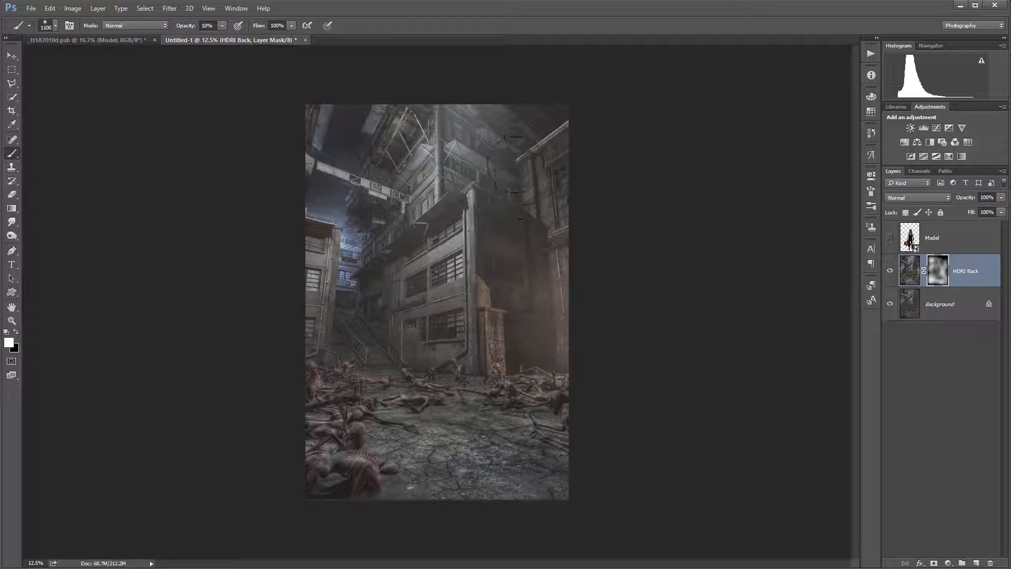
{"action": "mouse_move", "coordinate": [521, 192]}
{"action": "left_mouse_down"}
{"action": "mouse_move", "coordinate": [480, 178]}
{"action": "mouse_move", "coordinate": [394, 164]}
{"action": "left_mouse_up"}
{"action": "mouse_move", "coordinate": [311, 308]}
{"action": "left_mouse_down"}
{"action": "mouse_move", "coordinate": [398, 240]}
{"action": "mouse_move", "coordinate": [422, 238]}
{"action": "mouse_move", "coordinate": [431, 165]}
{"action": "mouse_move", "coordinate": [428, 191]}
{"action": "mouse_move", "coordinate": [396, 160]}
{"action": "mouse_move", "coordinate": [399, 104]}
{"action": "mouse_move", "coordinate": [345, 161]}
{"action": "mouse_move", "coordinate": [481, 182]}
{"action": "mouse_move", "coordinate": [466, 226]}
{"action": "mouse_move", "coordinate": [549, 308]}
{"action": "left_mouse_up"}
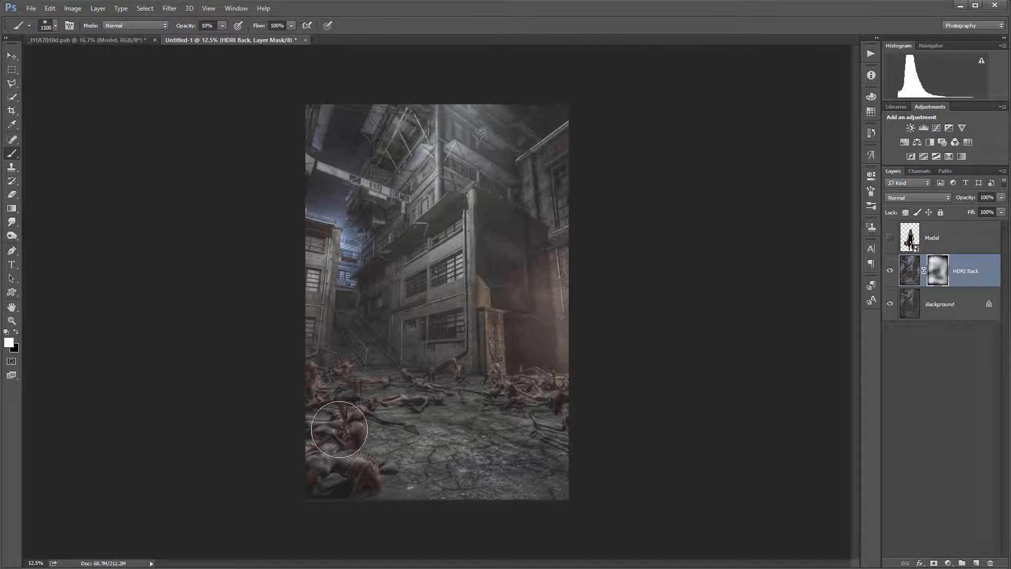
Step: Compare the scene with and without the HDRI Back layer
{"action": "left_click", "coordinate": [894, 272]}
{"action": "left_click", "coordinate": [894, 272]}
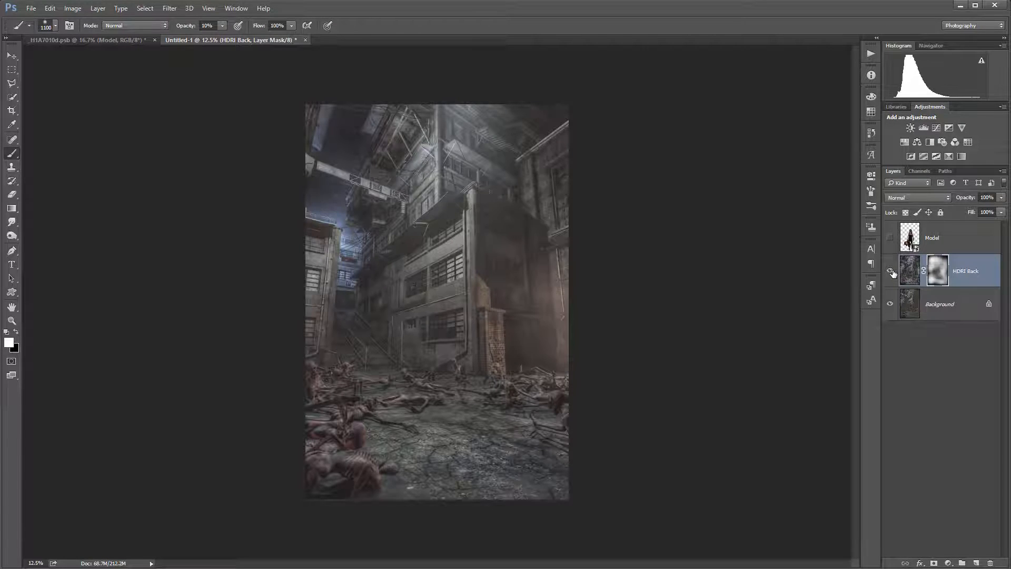
{"action": "left_click", "coordinate": [894, 271]}
{"action": "left_click", "coordinate": [894, 272]}
Step: Add a layer named DB Back above HDRI Back, filled with neutral gray and blended in Soft Light mode
{"action": "left_click", "coordinate": [977, 564]}
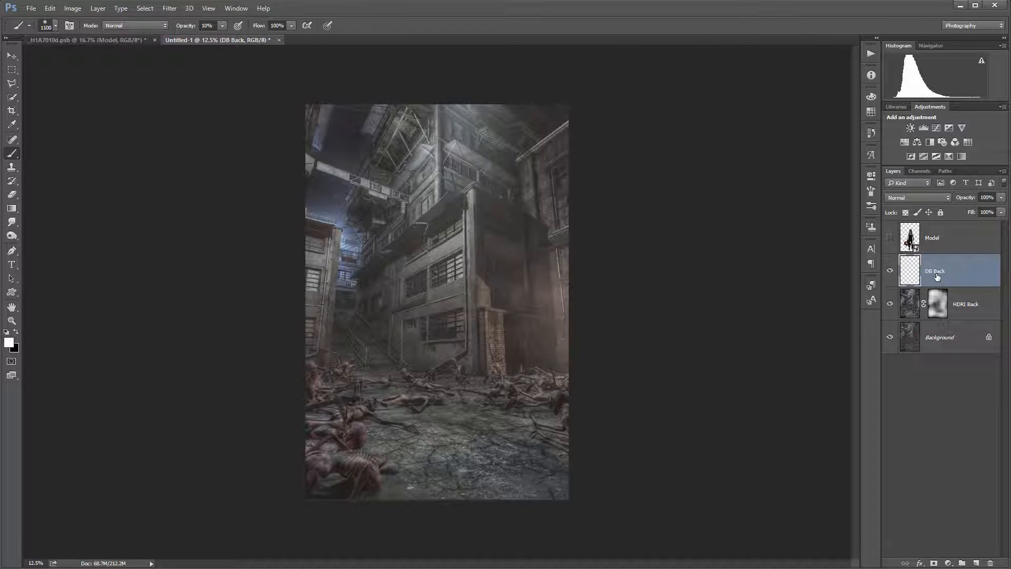
{"action": "key", "text": "shift+F5"}
{"action": "key", "text": "Return"}
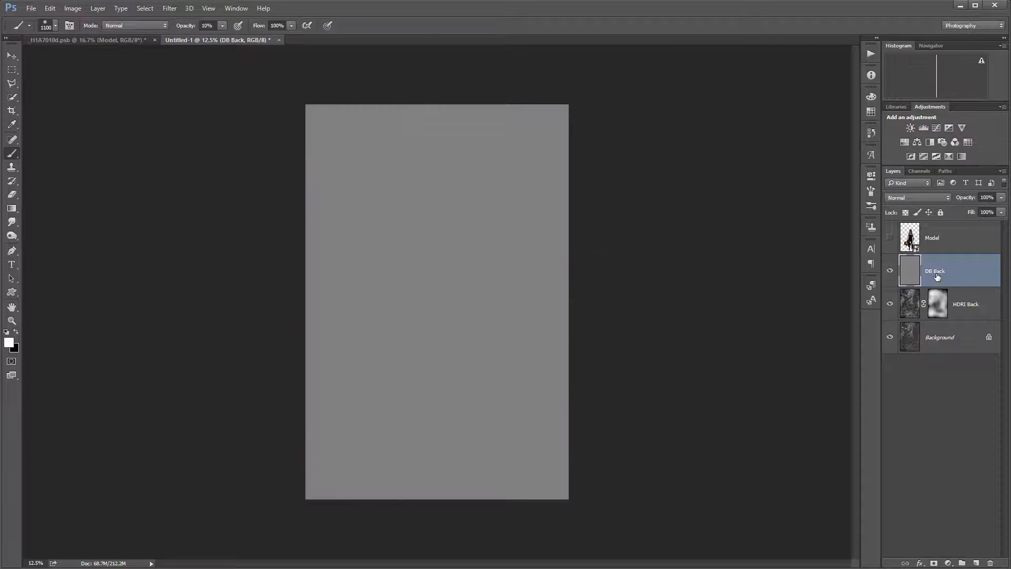
{"action": "left_click", "coordinate": [938, 199]}
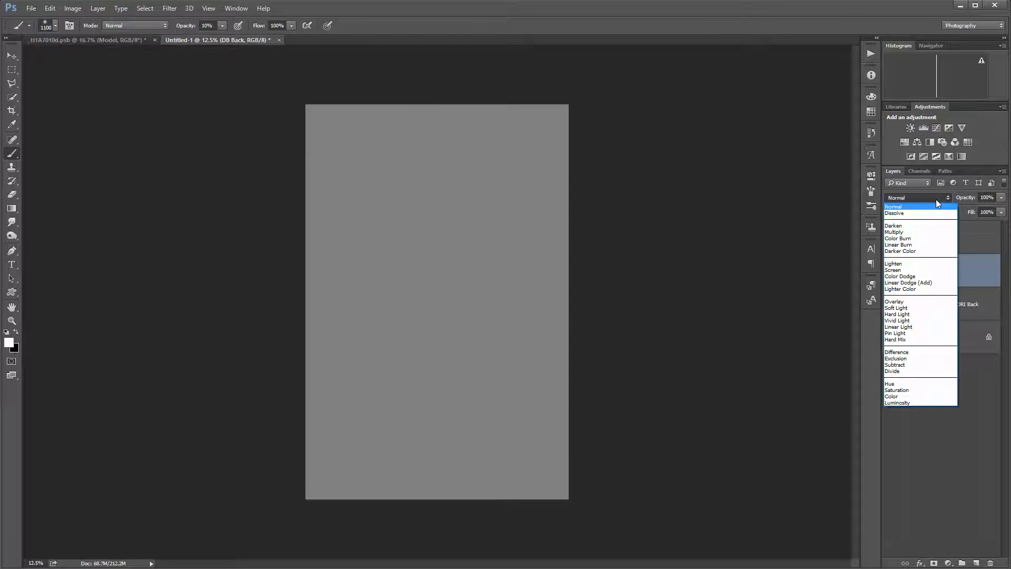
{"action": "left_click", "coordinate": [916, 332]}
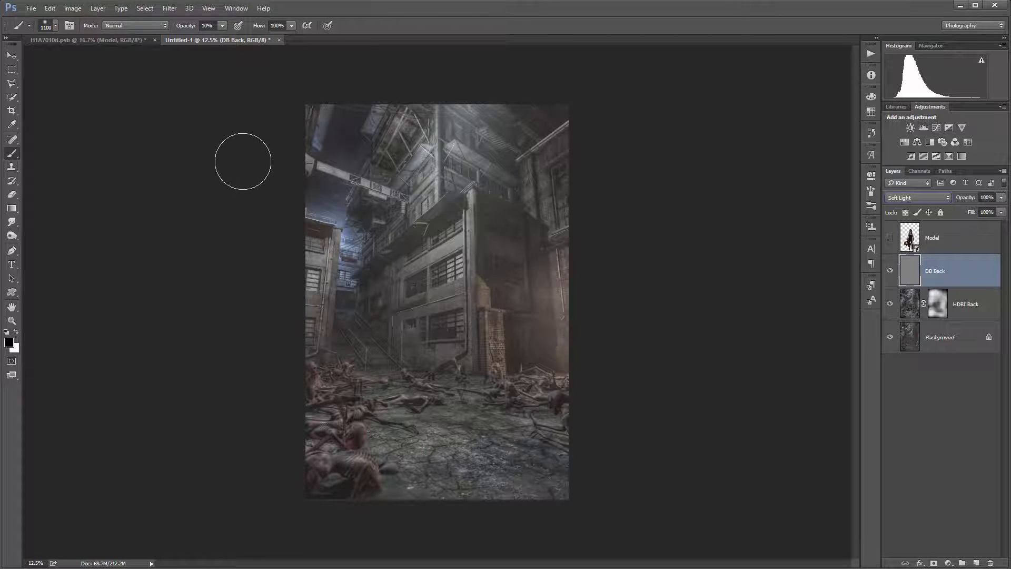
Step: Darken the scene's outer areas with black and lighten the central building with white on DB Back, using a 10% opacity brush
{"action": "mouse_move", "coordinate": [597, 102]}
{"action": "left_mouse_down"}
{"action": "mouse_move", "coordinate": [464, 95]}
{"action": "mouse_move", "coordinate": [661, 181]}
{"action": "mouse_move", "coordinate": [632, 178]}
{"action": "mouse_move", "coordinate": [640, 171]}
{"action": "mouse_move", "coordinate": [530, 94]}
{"action": "mouse_move", "coordinate": [600, 175]}
{"action": "mouse_move", "coordinate": [287, 95]}
{"action": "mouse_move", "coordinate": [319, 170]}
{"action": "mouse_move", "coordinate": [354, 151]}
{"action": "mouse_move", "coordinate": [368, 109]}
{"action": "mouse_move", "coordinate": [365, 194]}
{"action": "mouse_move", "coordinate": [308, 111]}
{"action": "mouse_move", "coordinate": [322, 118]}
{"action": "mouse_move", "coordinate": [330, 212]}
{"action": "mouse_move", "coordinate": [304, 316]}
{"action": "mouse_move", "coordinate": [333, 501]}
{"action": "mouse_move", "coordinate": [329, 465]}
{"action": "mouse_move", "coordinate": [314, 453]}
{"action": "mouse_move", "coordinate": [333, 480]}
{"action": "mouse_move", "coordinate": [400, 497]}
{"action": "mouse_move", "coordinate": [360, 484]}
{"action": "mouse_move", "coordinate": [525, 501]}
{"action": "mouse_move", "coordinate": [597, 490]}
{"action": "mouse_move", "coordinate": [548, 432]}
{"action": "mouse_move", "coordinate": [502, 450]}
{"action": "mouse_move", "coordinate": [574, 416]}
{"action": "mouse_move", "coordinate": [559, 376]}
{"action": "mouse_move", "coordinate": [551, 385]}
{"action": "mouse_move", "coordinate": [564, 373]}
{"action": "mouse_move", "coordinate": [575, 251]}
{"action": "mouse_move", "coordinate": [541, 212]}
{"action": "mouse_move", "coordinate": [528, 249]}
{"action": "mouse_move", "coordinate": [572, 248]}
{"action": "mouse_move", "coordinate": [579, 231]}
{"action": "mouse_move", "coordinate": [560, 163]}
{"action": "mouse_move", "coordinate": [471, 218]}
{"action": "mouse_move", "coordinate": [529, 197]}
{"action": "mouse_move", "coordinate": [517, 236]}
{"action": "mouse_move", "coordinate": [503, 174]}
{"action": "mouse_move", "coordinate": [437, 160]}
{"action": "mouse_move", "coordinate": [445, 149]}
{"action": "mouse_move", "coordinate": [478, 154]}
{"action": "mouse_move", "coordinate": [408, 213]}
{"action": "mouse_move", "coordinate": [374, 276]}
{"action": "mouse_move", "coordinate": [309, 92]}
{"action": "mouse_move", "coordinate": [325, 120]}
{"action": "mouse_move", "coordinate": [312, 280]}
{"action": "mouse_move", "coordinate": [505, 117]}
{"action": "mouse_move", "coordinate": [441, 149]}
{"action": "mouse_move", "coordinate": [491, 123]}
{"action": "mouse_move", "coordinate": [542, 117]}
{"action": "mouse_move", "coordinate": [570, 143]}
{"action": "mouse_move", "coordinate": [531, 173]}
{"action": "mouse_move", "coordinate": [478, 182]}
{"action": "mouse_move", "coordinate": [419, 213]}
{"action": "mouse_move", "coordinate": [457, 230]}
{"action": "left_mouse_up"}
{"action": "key", "text": "x"}
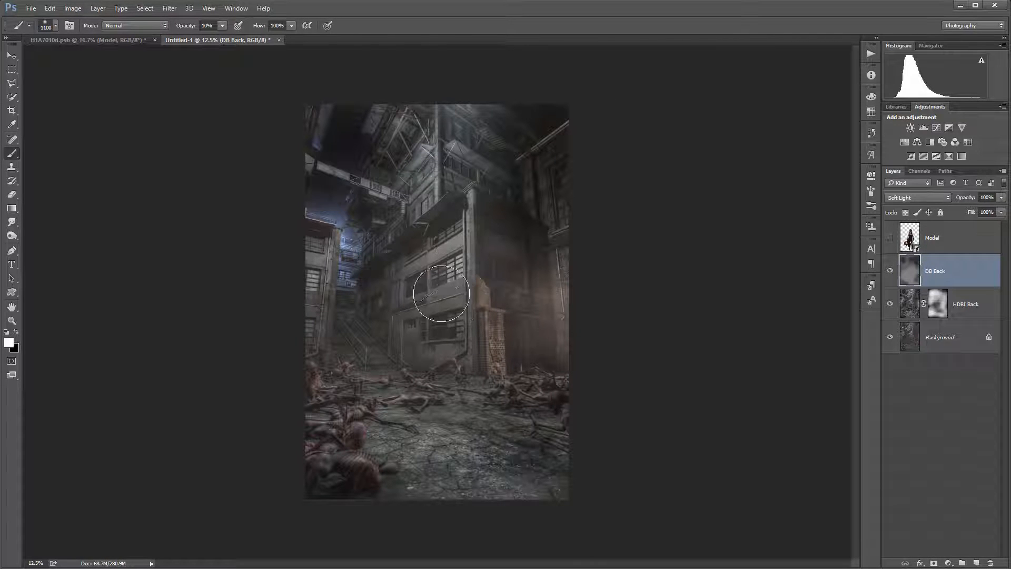
{"action": "mouse_move", "coordinate": [442, 294]}
{"action": "left_mouse_down"}
{"action": "mouse_move", "coordinate": [464, 349]}
{"action": "mouse_move", "coordinate": [488, 235]}
{"action": "mouse_move", "coordinate": [438, 338]}
{"action": "mouse_move", "coordinate": [455, 228]}
{"action": "mouse_move", "coordinate": [463, 286]}
{"action": "mouse_move", "coordinate": [498, 370]}
{"action": "mouse_move", "coordinate": [431, 381]}
{"action": "mouse_move", "coordinate": [435, 396]}
{"action": "mouse_move", "coordinate": [454, 362]}
{"action": "mouse_move", "coordinate": [506, 383]}
{"action": "mouse_move", "coordinate": [433, 249]}
{"action": "mouse_move", "coordinate": [430, 320]}
{"action": "mouse_move", "coordinate": [387, 384]}
{"action": "left_mouse_up"}
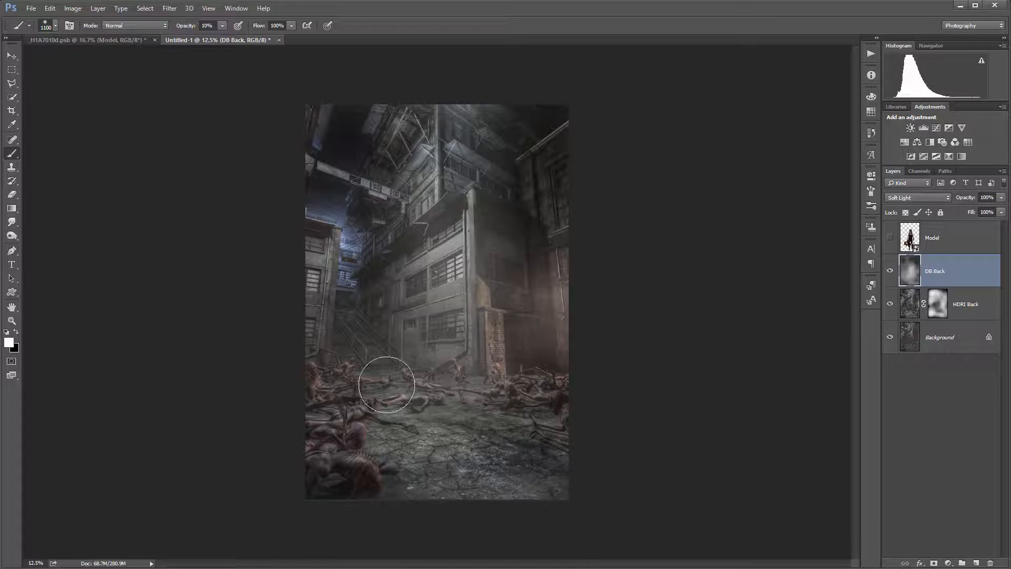
Step: With the Model layer shown, paint white on DB Back behind the figure and black along the scene's outer edges
{"action": "left_click", "coordinate": [892, 239]}
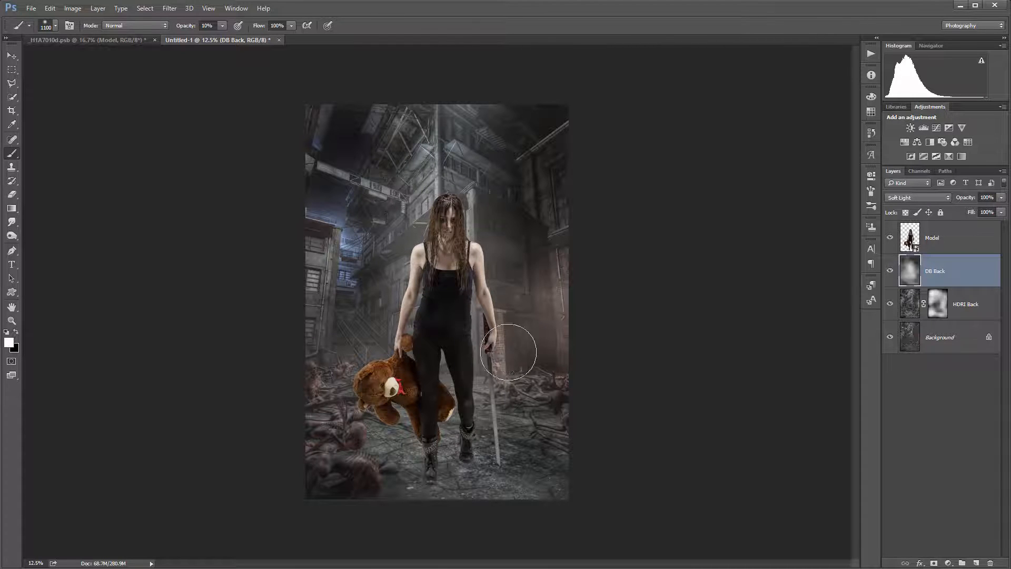
{"action": "left_click_drag", "start_coordinate": [434, 153], "coordinate": [414, 230]}
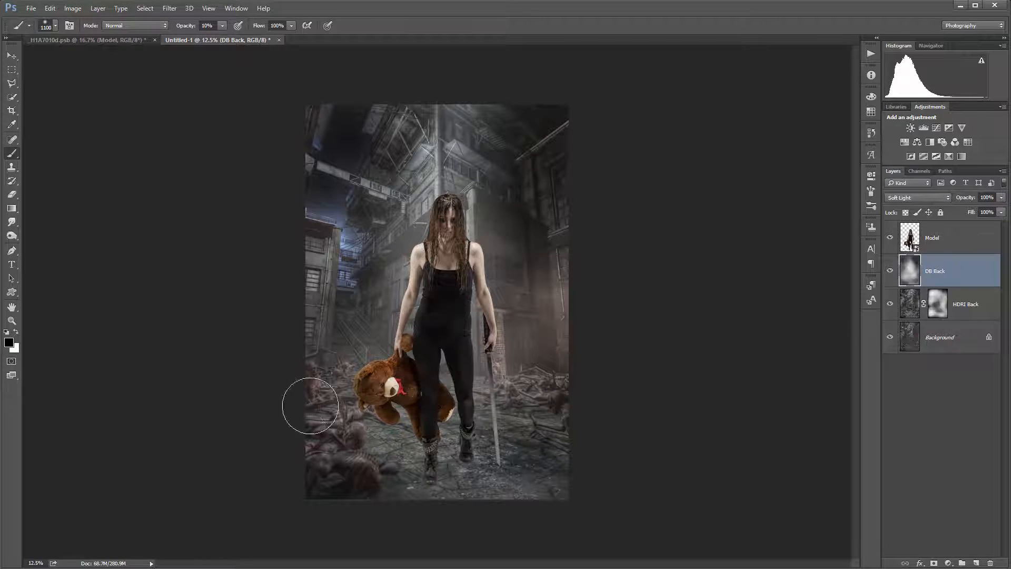
{"action": "key", "text": "x"}
{"action": "mouse_move", "coordinate": [349, 445]}
{"action": "left_mouse_down"}
{"action": "mouse_move", "coordinate": [398, 479]}
{"action": "mouse_move", "coordinate": [536, 485]}
{"action": "mouse_move", "coordinate": [570, 443]}
{"action": "mouse_move", "coordinate": [528, 415]}
{"action": "mouse_move", "coordinate": [507, 372]}
{"action": "mouse_move", "coordinate": [552, 357]}
{"action": "mouse_move", "coordinate": [551, 266]}
{"action": "mouse_move", "coordinate": [583, 225]}
{"action": "left_mouse_up"}
{"action": "mouse_move", "coordinate": [377, 121]}
{"action": "left_mouse_down"}
{"action": "mouse_move", "coordinate": [330, 116]}
{"action": "mouse_move", "coordinate": [316, 283]}
{"action": "mouse_move", "coordinate": [395, 276]}
{"action": "mouse_move", "coordinate": [373, 380]}
{"action": "mouse_move", "coordinate": [336, 433]}
{"action": "left_mouse_up"}
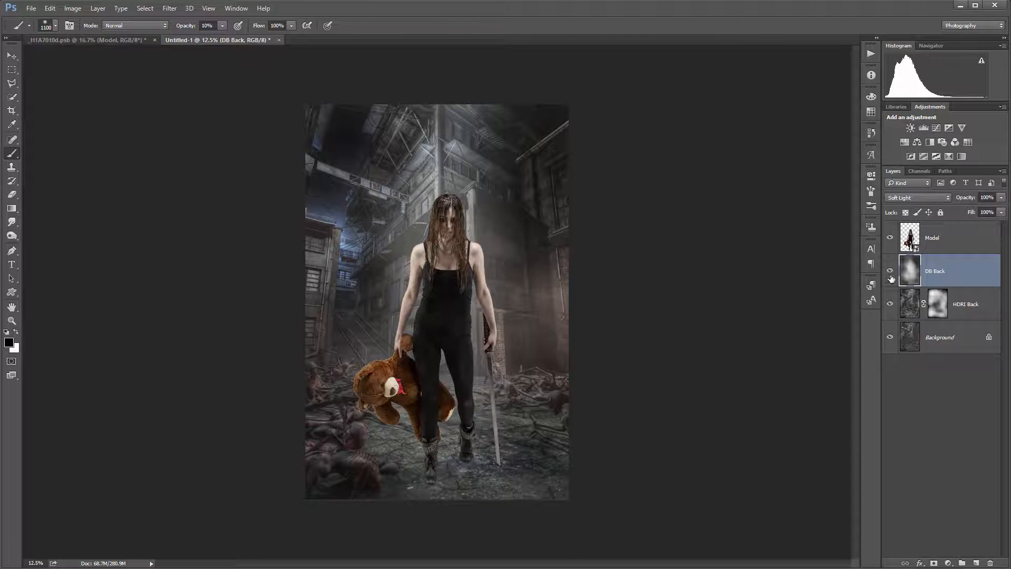
Step: Compare the background with and without DB Back while the model is hidden, and check it against the model
{"action": "left_click", "coordinate": [891, 237]}
{"action": "left_click", "coordinate": [891, 271]}
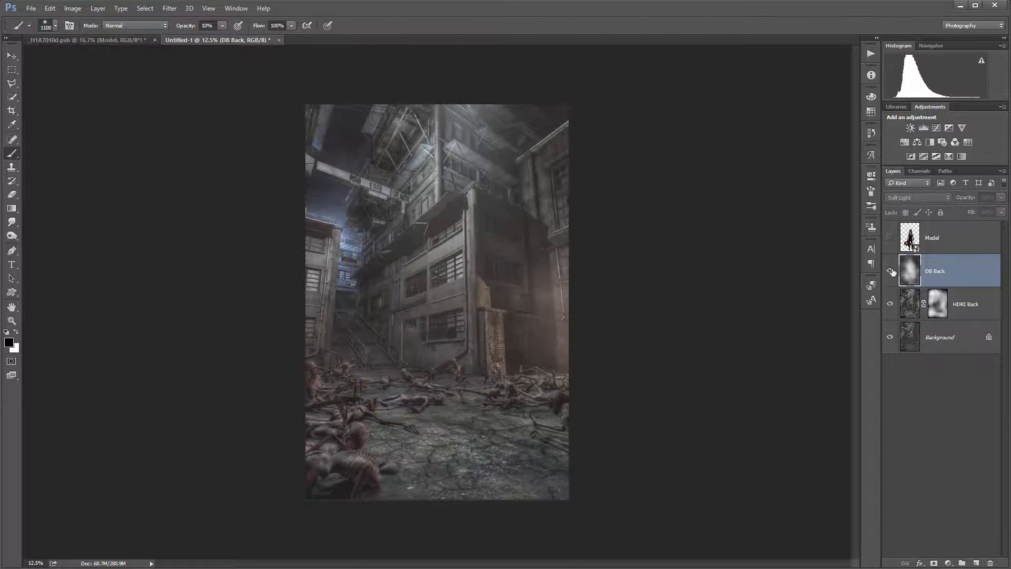
{"action": "left_click", "coordinate": [891, 271]}
{"action": "left_click", "coordinate": [891, 271]}
{"action": "left_click", "coordinate": [890, 271]}
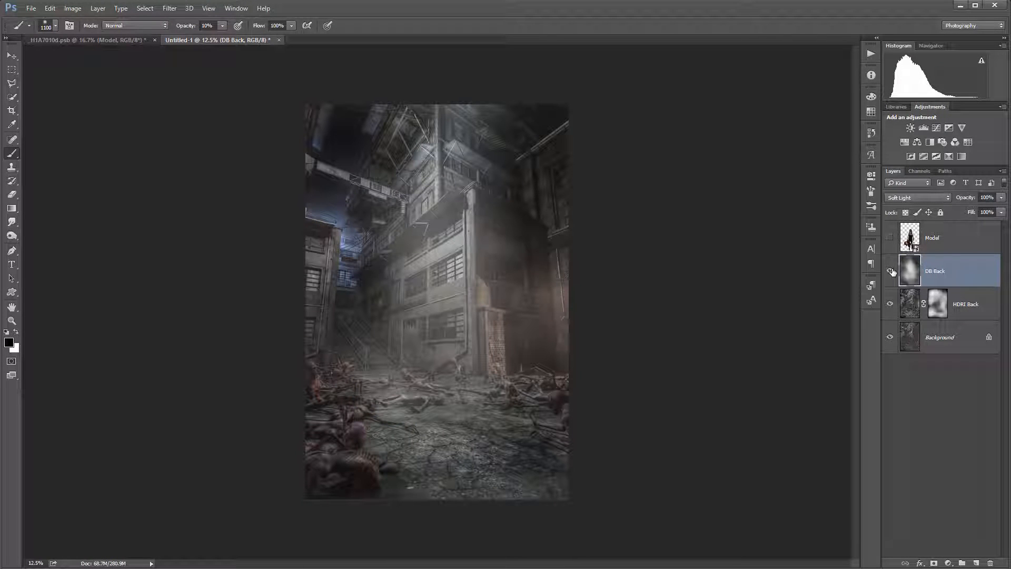
{"action": "left_click", "coordinate": [891, 238]}
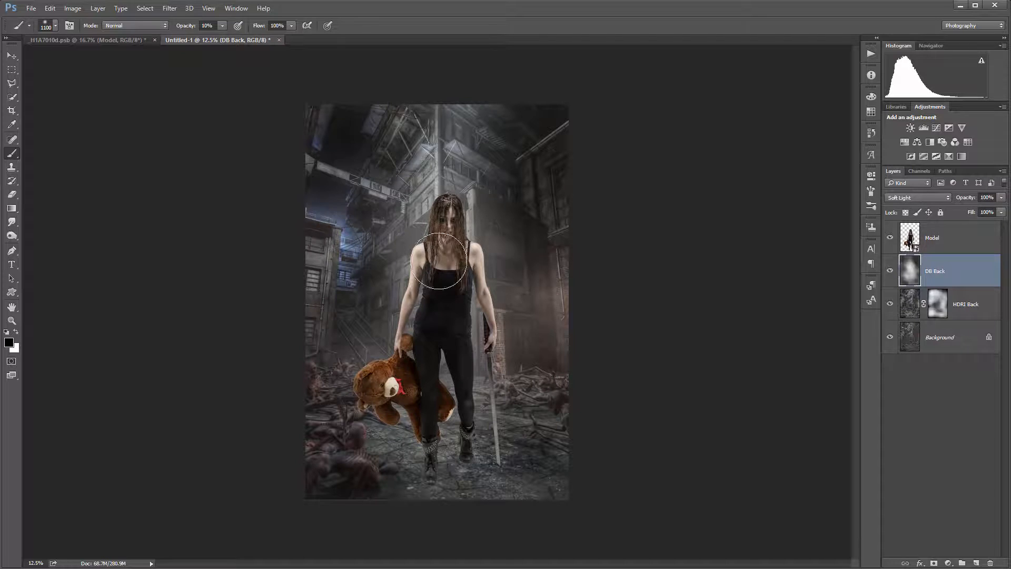
{"action": "left_click", "coordinate": [890, 238]}
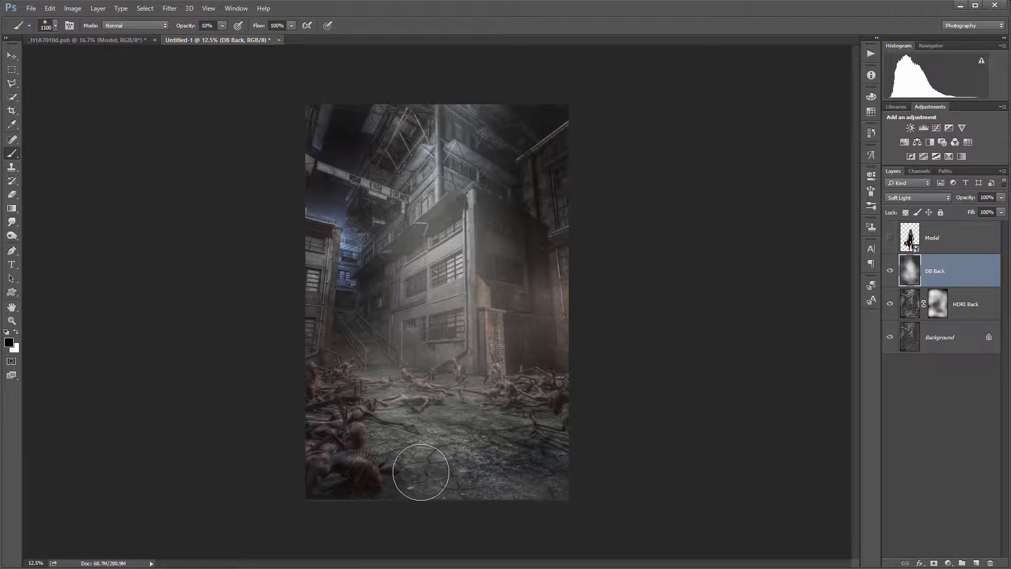
Step: Examine the bodies, cracked ground and building of the background up close with the model hidden
{"action": "scroll", "coordinate": [422, 473], "scroll_direction": "up", "scroll_amount": 9}
{"action": "left_click_drag", "start_coordinate": [440, 447], "coordinate": [478, 198]}
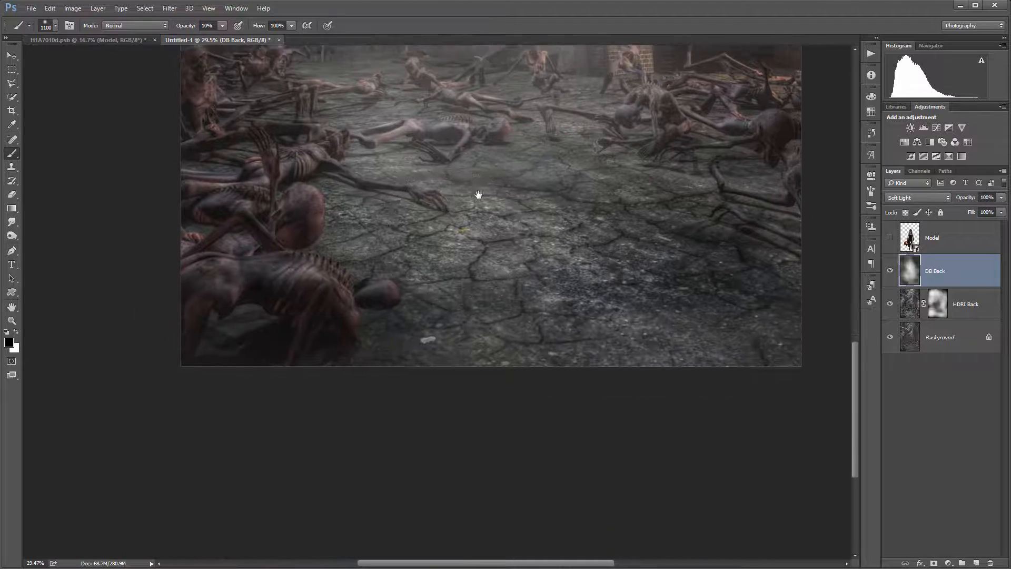
{"action": "scroll", "coordinate": [390, 307], "scroll_direction": "up", "scroll_amount": 9}
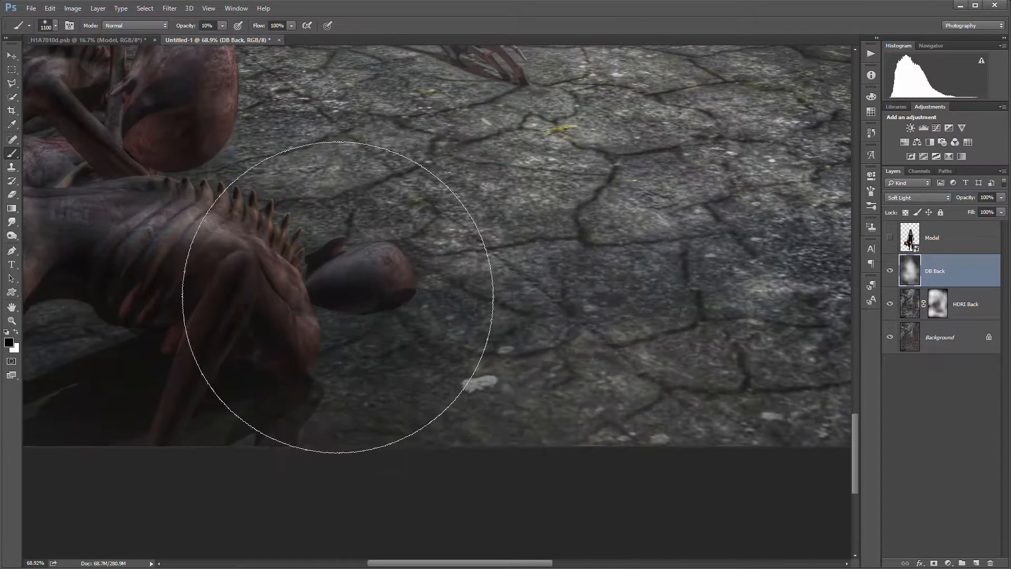
{"action": "left_click", "coordinate": [11, 56]}
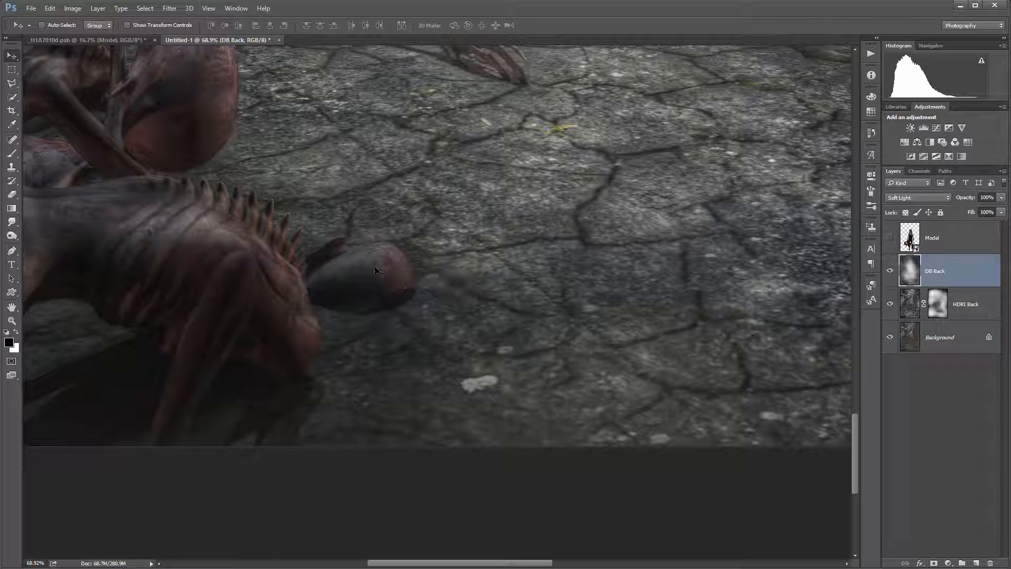
{"action": "scroll", "coordinate": [322, 199], "scroll_direction": "down", "scroll_amount": 4}
{"action": "left_click_drag", "start_coordinate": [289, 204], "coordinate": [570, 389]}
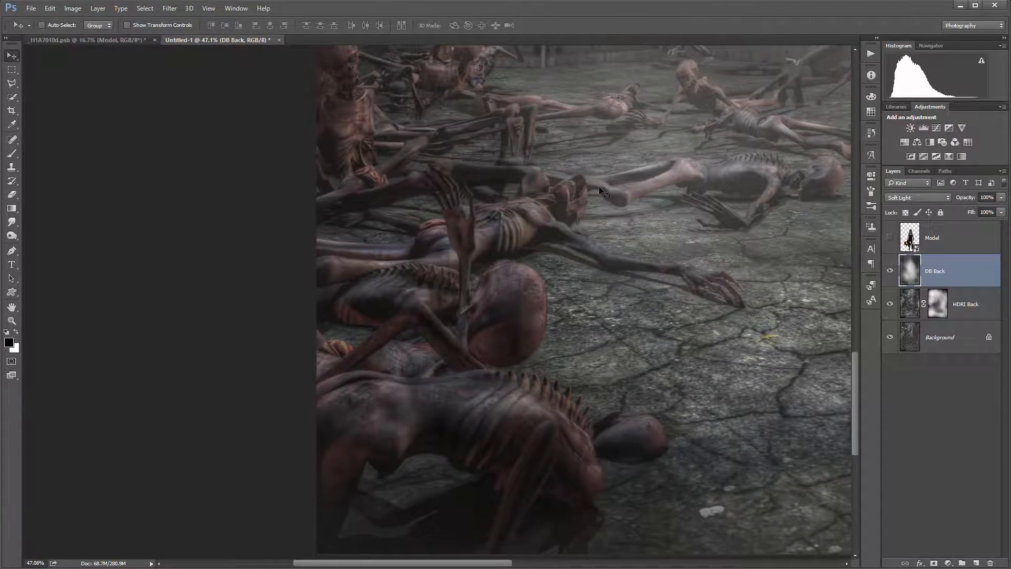
{"action": "left_click_drag", "start_coordinate": [600, 190], "coordinate": [459, 439]}
{"action": "key", "text": "ctrl+z"}
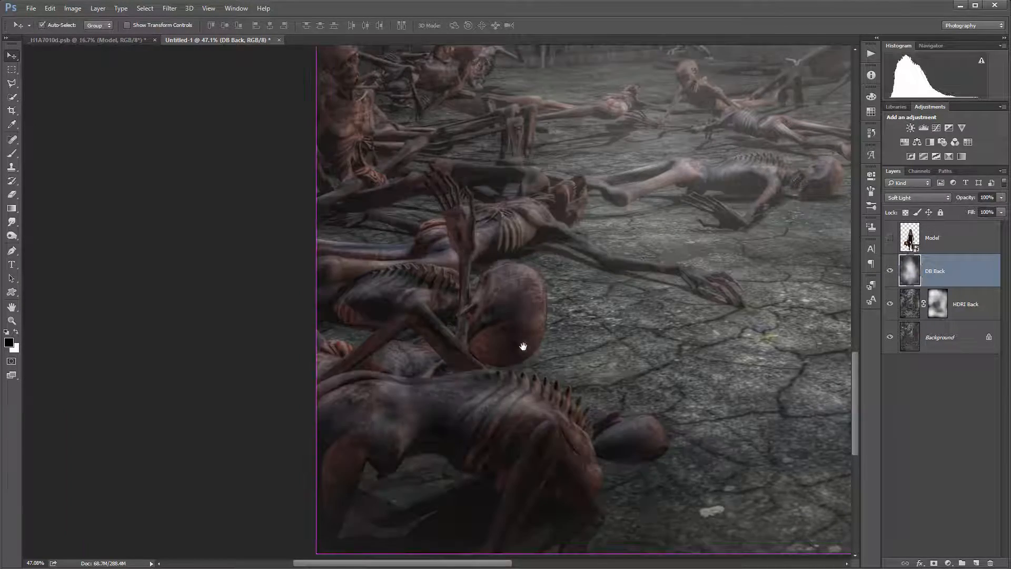
{"action": "left_click_drag", "start_coordinate": [677, 285], "coordinate": [235, 464]}
{"action": "scroll", "coordinate": [407, 256], "scroll_direction": "down", "scroll_amount": 4}
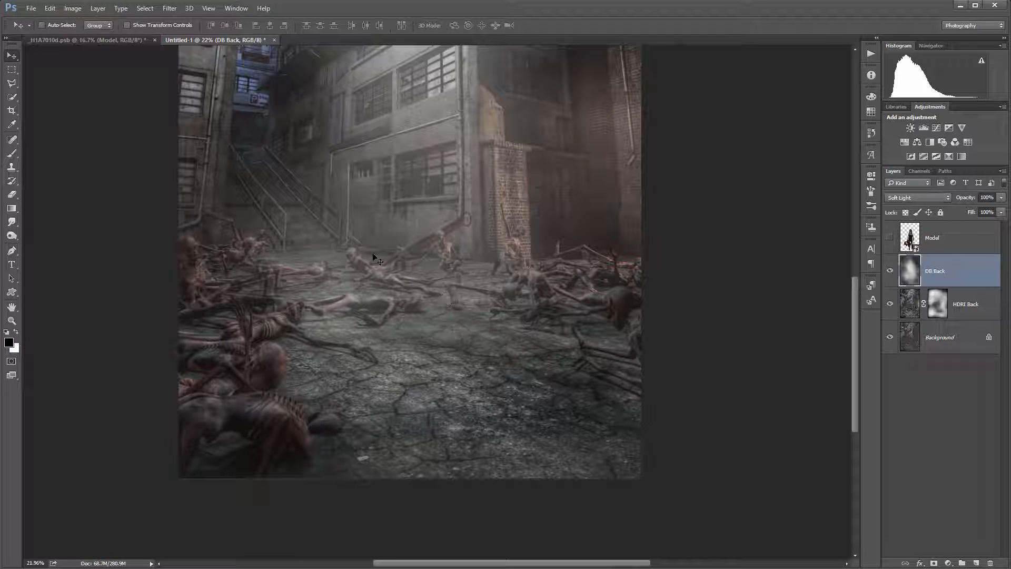
{"action": "left_click_drag", "start_coordinate": [371, 232], "coordinate": [402, 243]}
{"action": "scroll", "coordinate": [403, 245], "scroll_direction": "down", "scroll_amount": 2}
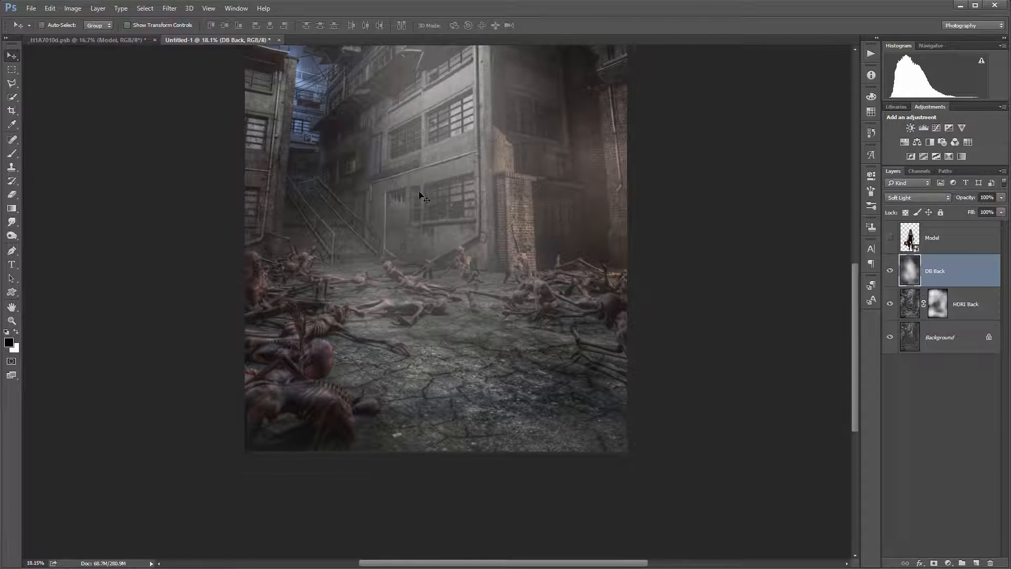
{"action": "left_click_drag", "start_coordinate": [421, 197], "coordinate": [434, 291]}
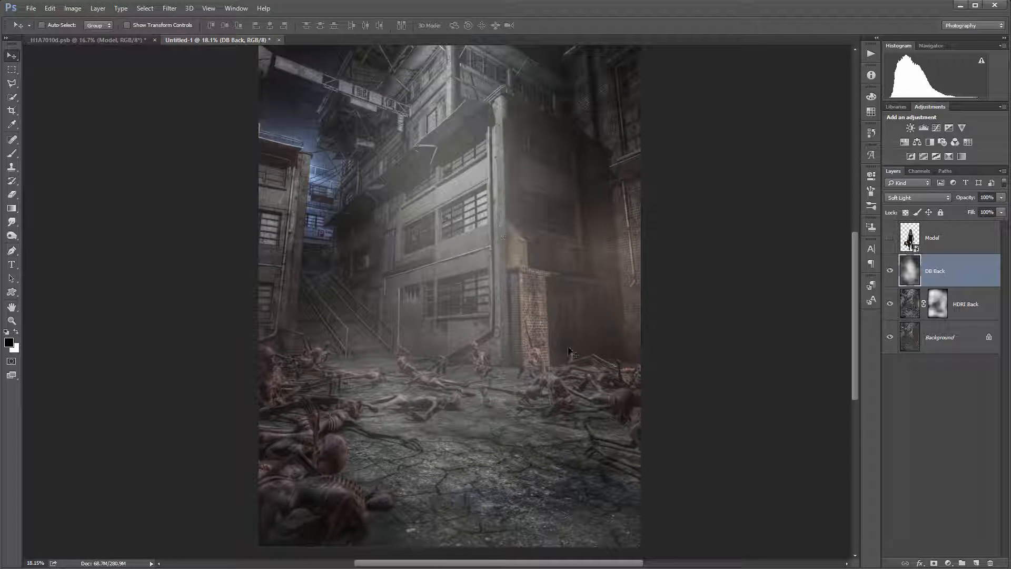
{"action": "left_click_drag", "start_coordinate": [474, 445], "coordinate": [462, 369]}
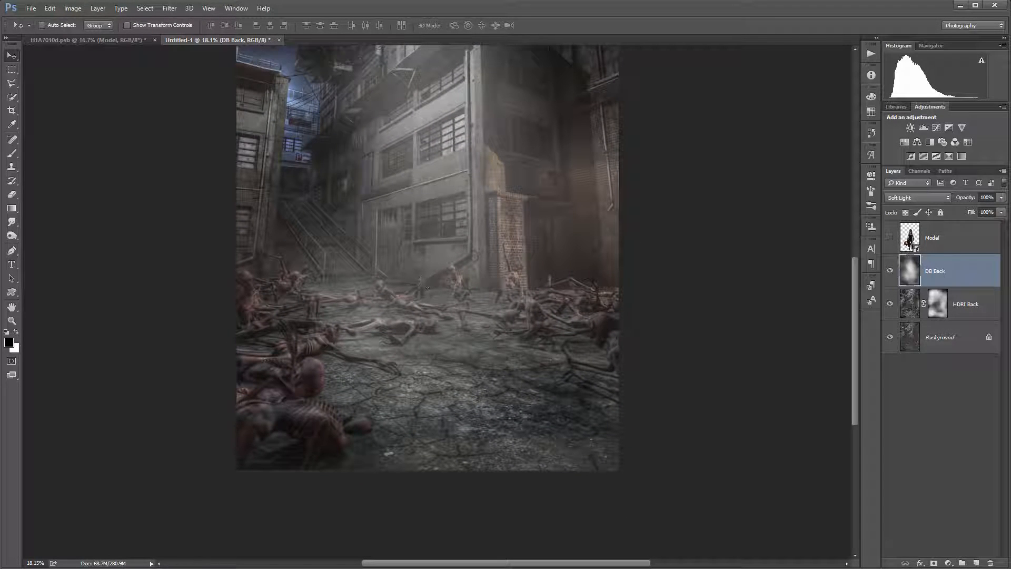
Step: Switch to the browser and look through the vendor's Photoshop brush and texture packs in the Daz 3D store
{"action": "key", "text": "alt+Tab"}
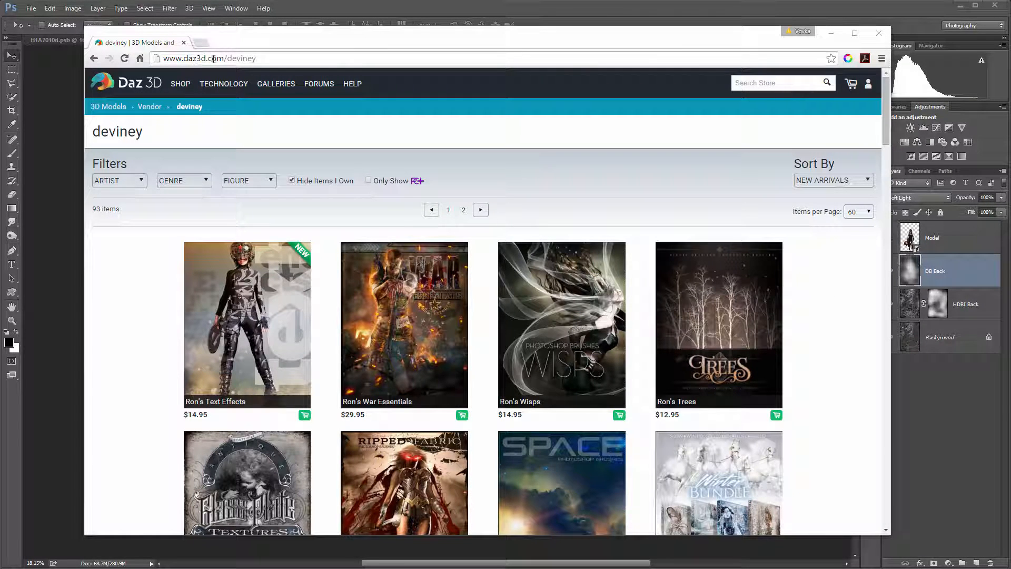
{"action": "scroll", "coordinate": [546, 219], "scroll_direction": "down", "scroll_amount": 9}
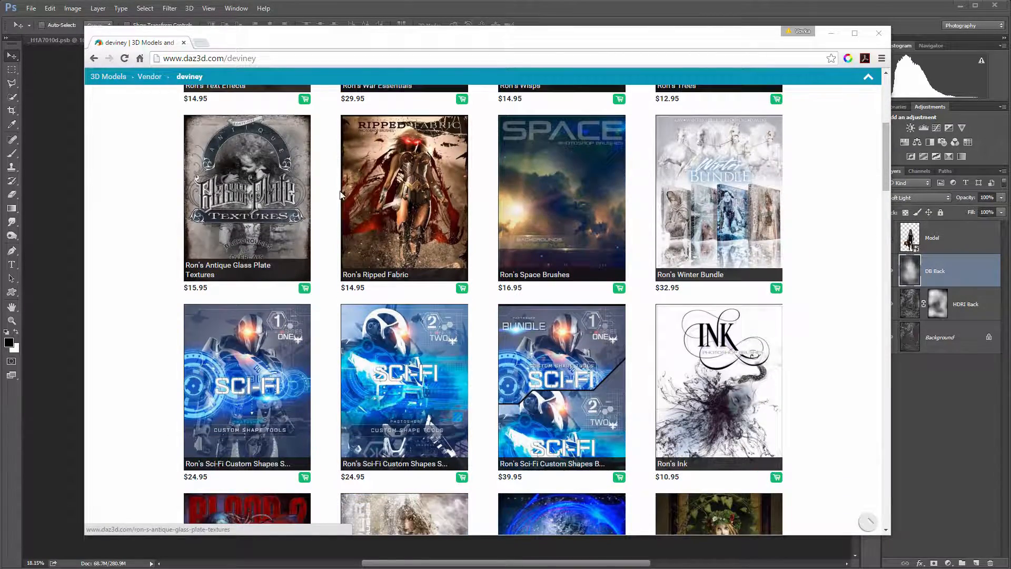
{"action": "scroll", "coordinate": [365, 203], "scroll_direction": "down", "scroll_amount": 5}
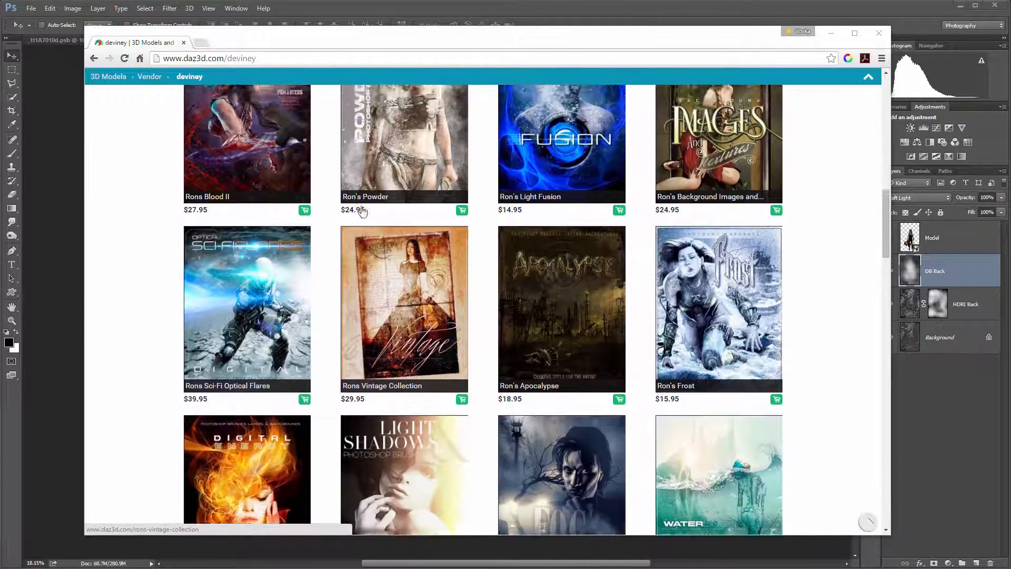
{"action": "scroll", "coordinate": [241, 232], "scroll_direction": "up", "scroll_amount": 2}
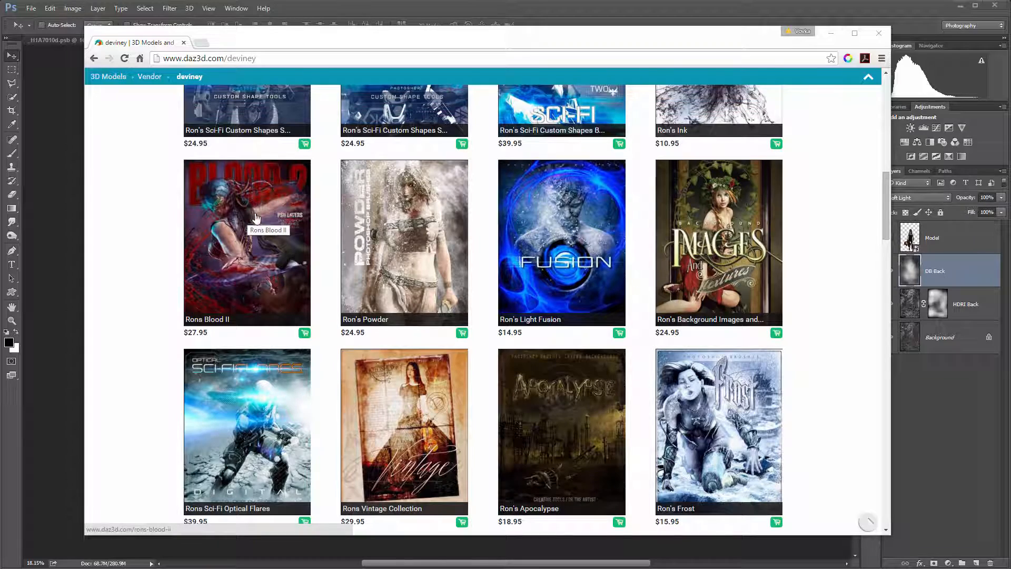
{"action": "scroll", "coordinate": [234, 212], "scroll_direction": "down", "scroll_amount": 2}
{"action": "scroll", "coordinate": [321, 255], "scroll_direction": "down", "scroll_amount": 5}
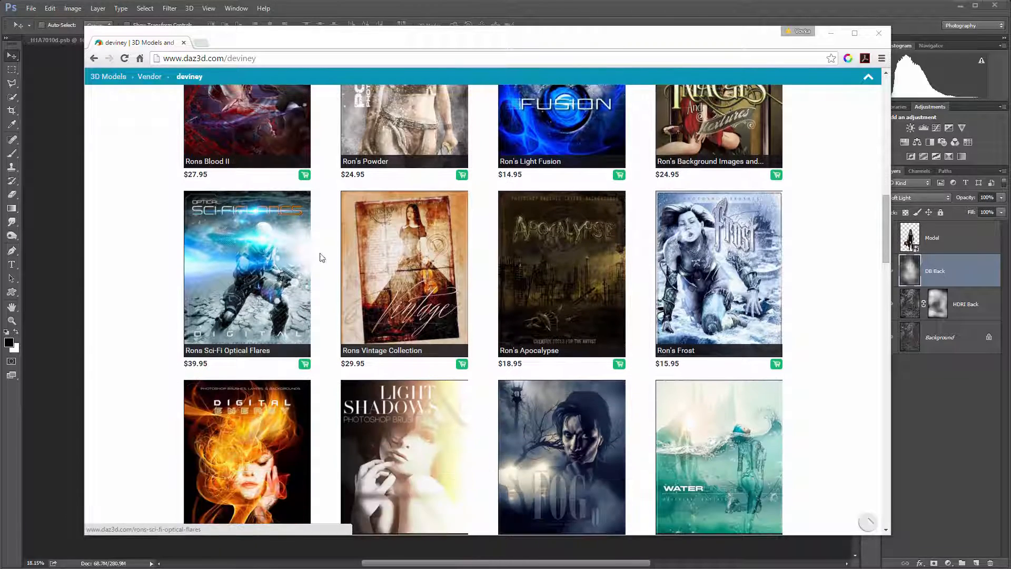
{"action": "scroll", "coordinate": [793, 292], "scroll_direction": "down", "scroll_amount": 3}
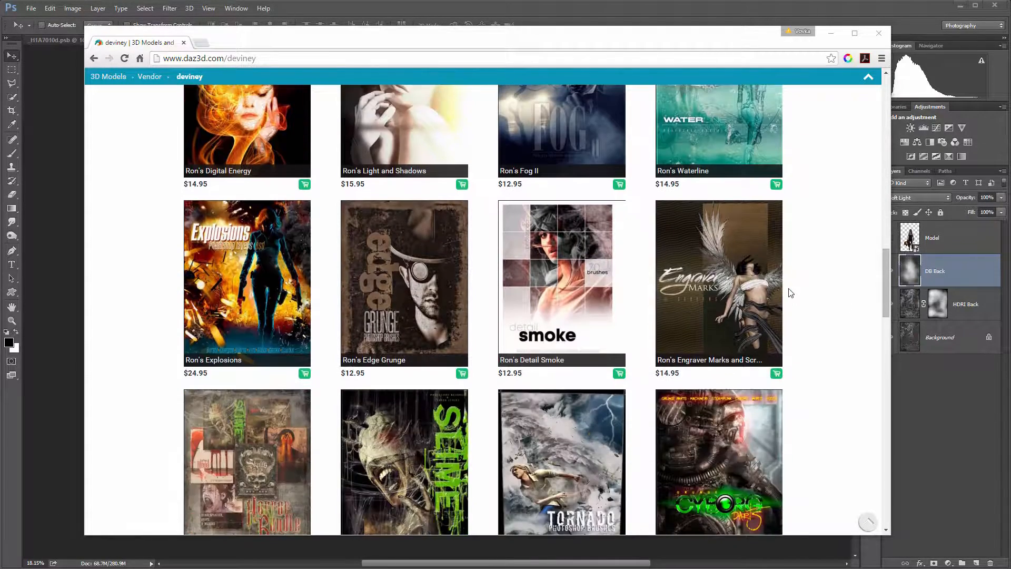
{"action": "scroll", "coordinate": [793, 292], "scroll_direction": "down", "scroll_amount": 6}
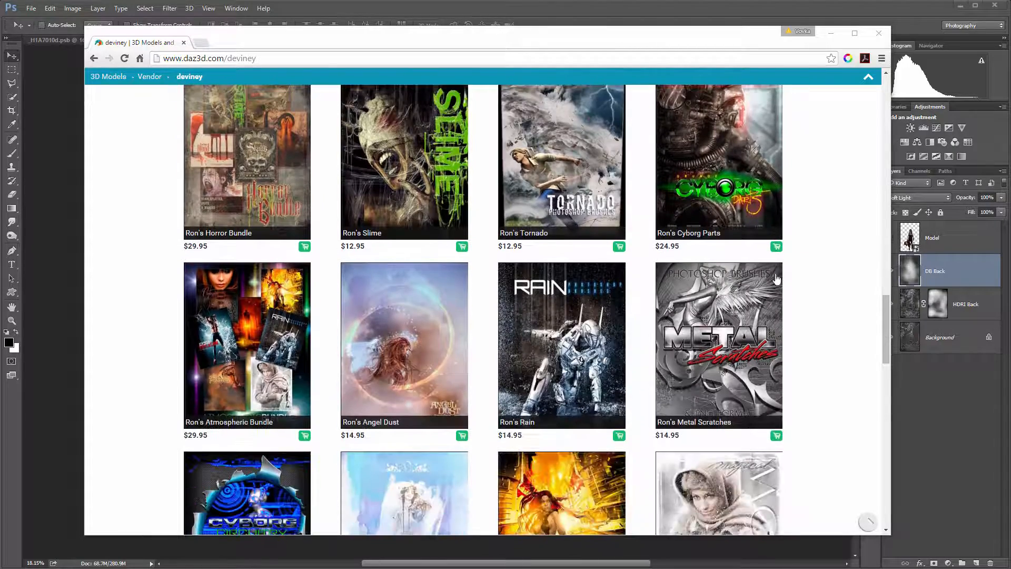
{"action": "scroll", "coordinate": [502, 349], "scroll_direction": "down", "scroll_amount": 9}
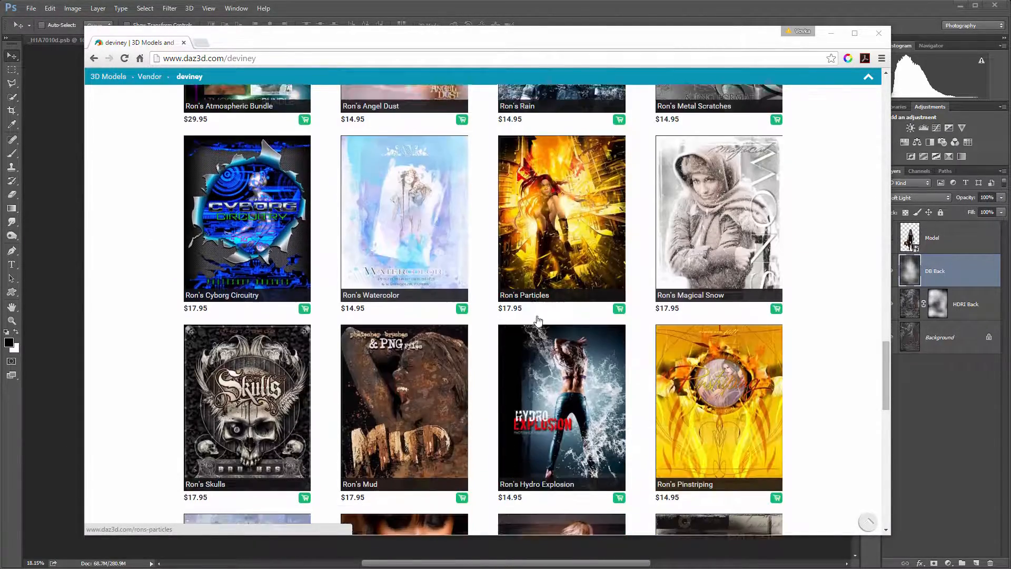
{"action": "scroll", "coordinate": [538, 321], "scroll_direction": "down", "scroll_amount": 3}
{"action": "scroll", "coordinate": [674, 294], "scroll_direction": "down", "scroll_amount": 3}
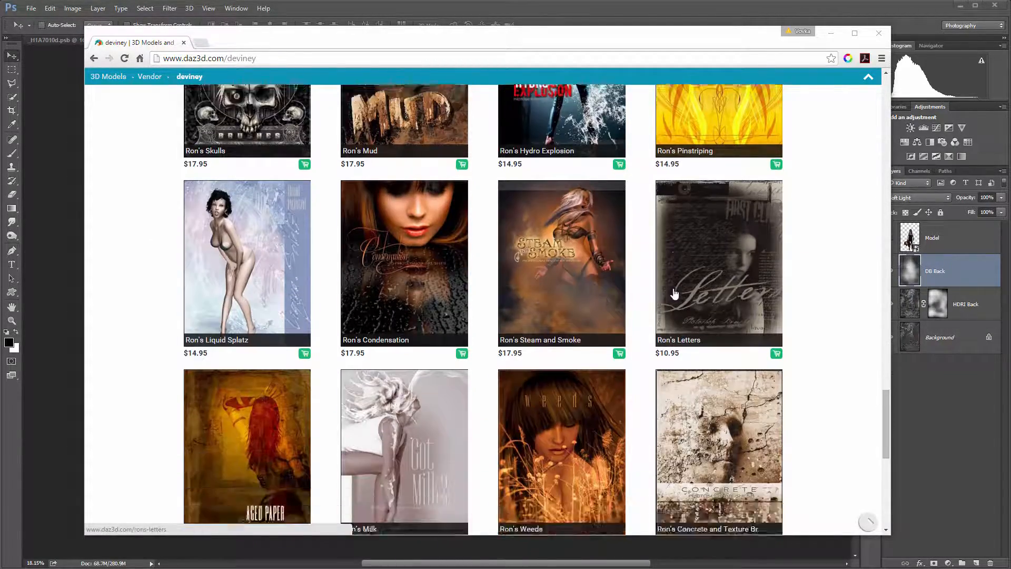
Step: Look through the rest of the vendor's first product page and the packs on page 2
{"action": "scroll", "coordinate": [808, 311], "scroll_direction": "down", "scroll_amount": 6}
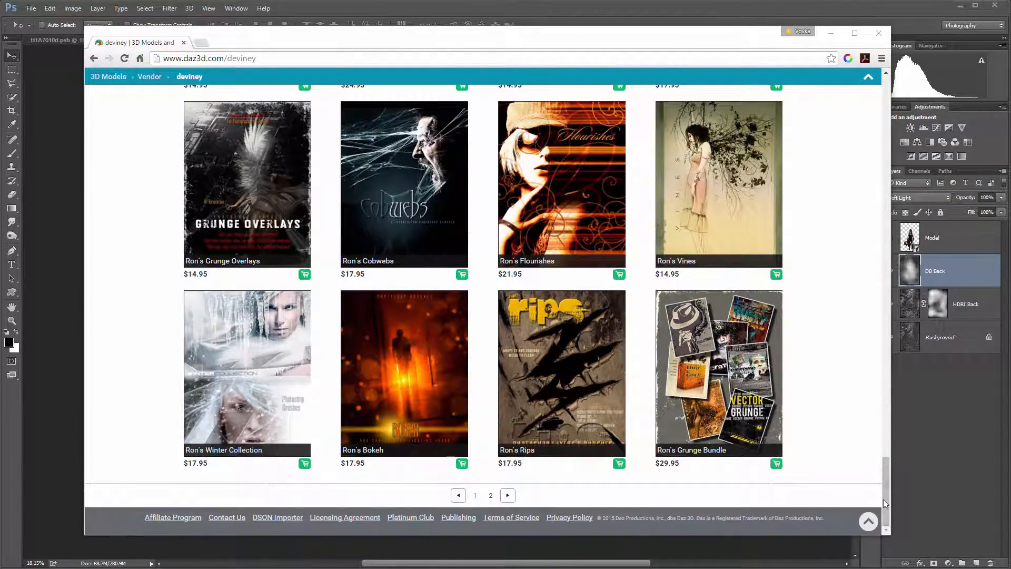
{"action": "left_click_drag", "start_coordinate": [885, 504], "coordinate": [867, 125]}
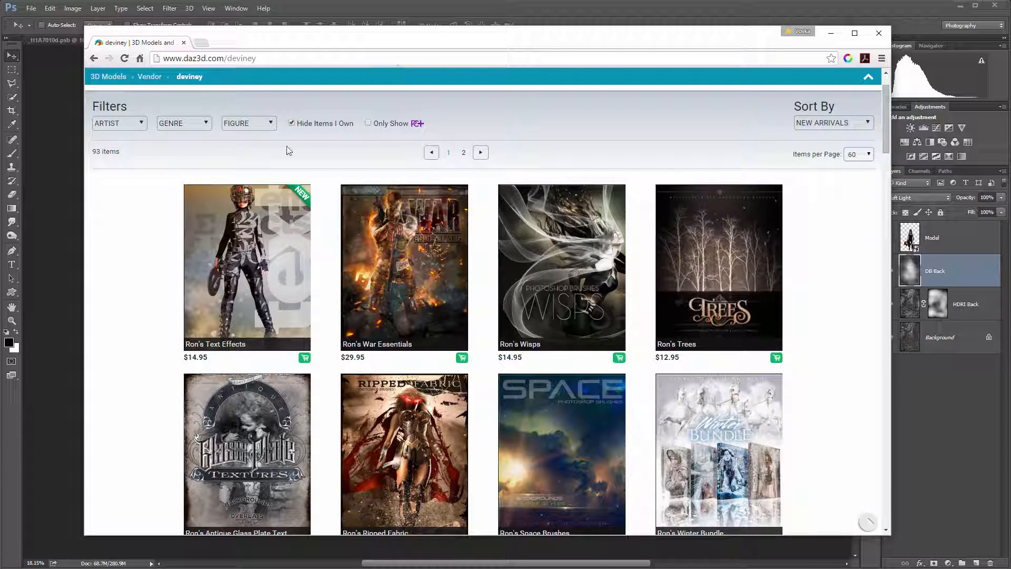
{"action": "left_click", "coordinate": [480, 152]}
{"action": "scroll", "coordinate": [815, 284], "scroll_direction": "down", "scroll_amount": 1}
{"action": "scroll", "coordinate": [815, 285], "scroll_direction": "down", "scroll_amount": 9}
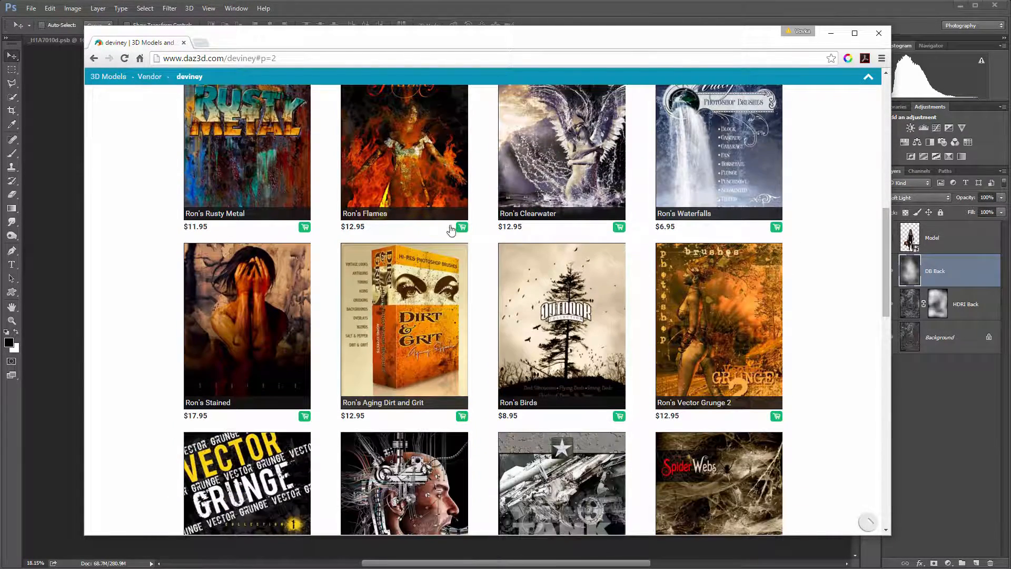
{"action": "scroll", "coordinate": [451, 229], "scroll_direction": "down", "scroll_amount": 9}
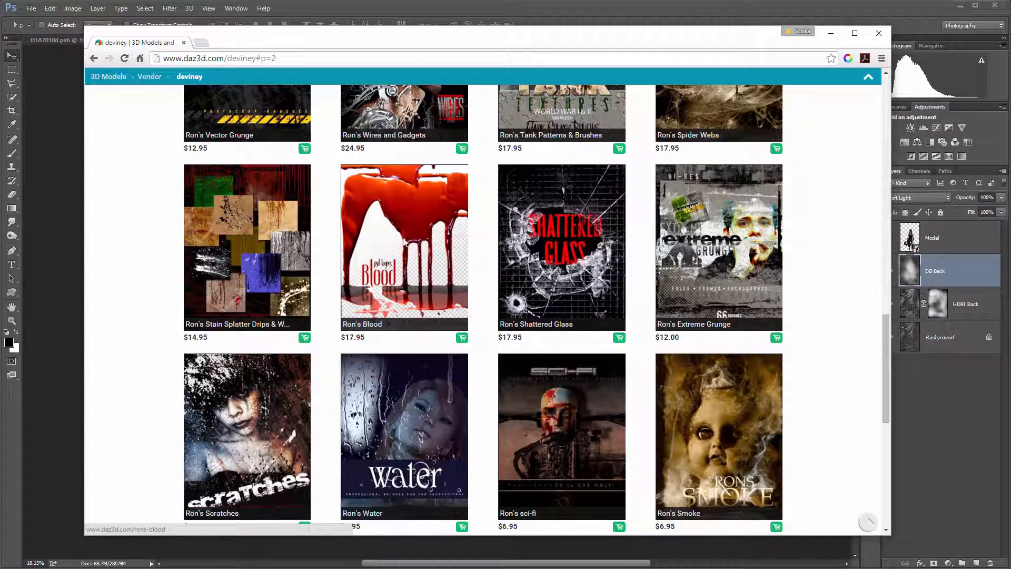
Step: Open the Ron's Blood product page, examine its blood-shape preview sheet, and return to Photoshop
{"action": "left_click", "coordinate": [422, 261]}
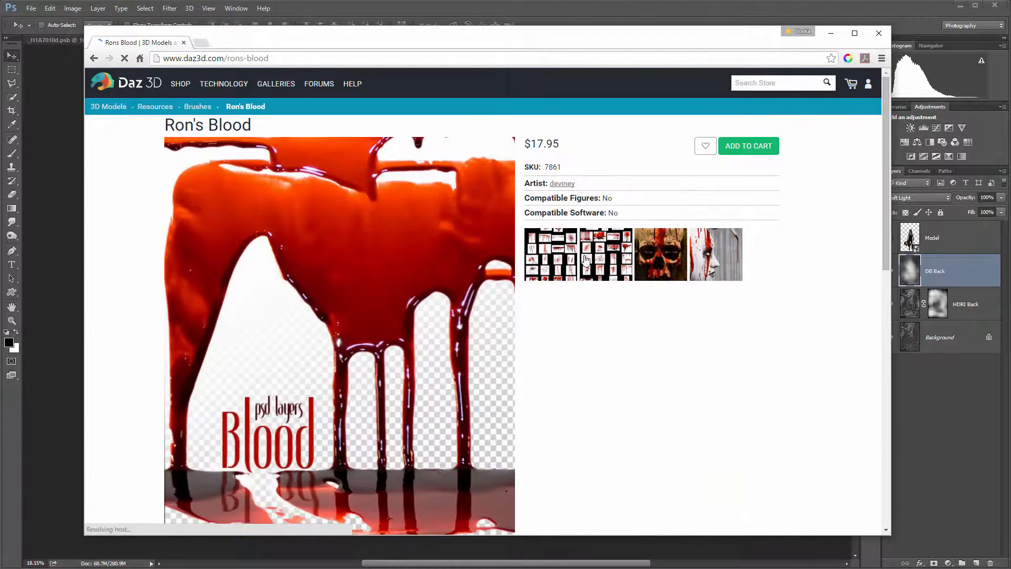
{"action": "left_click", "coordinate": [586, 259]}
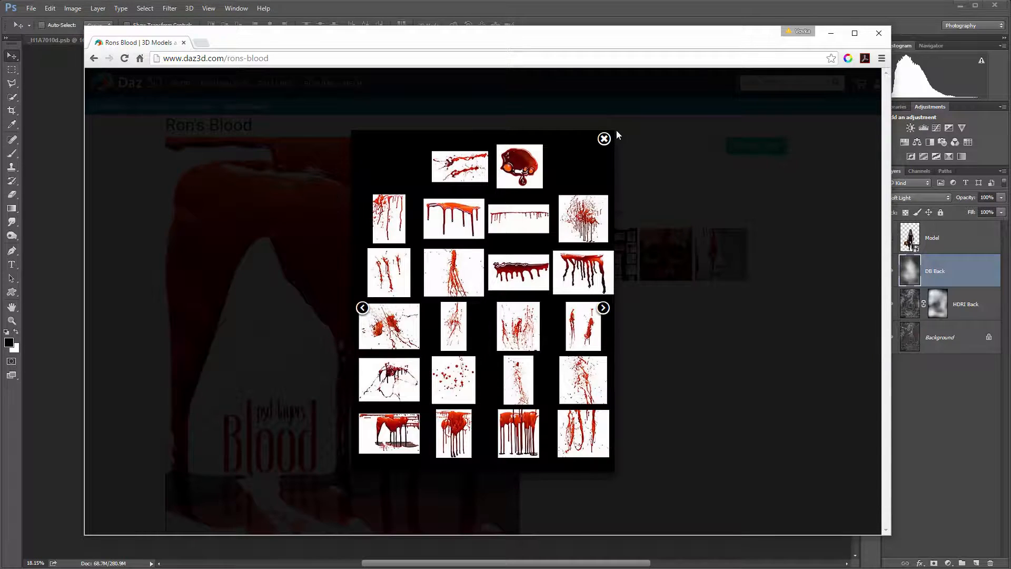
{"action": "left_click", "coordinate": [604, 139]}
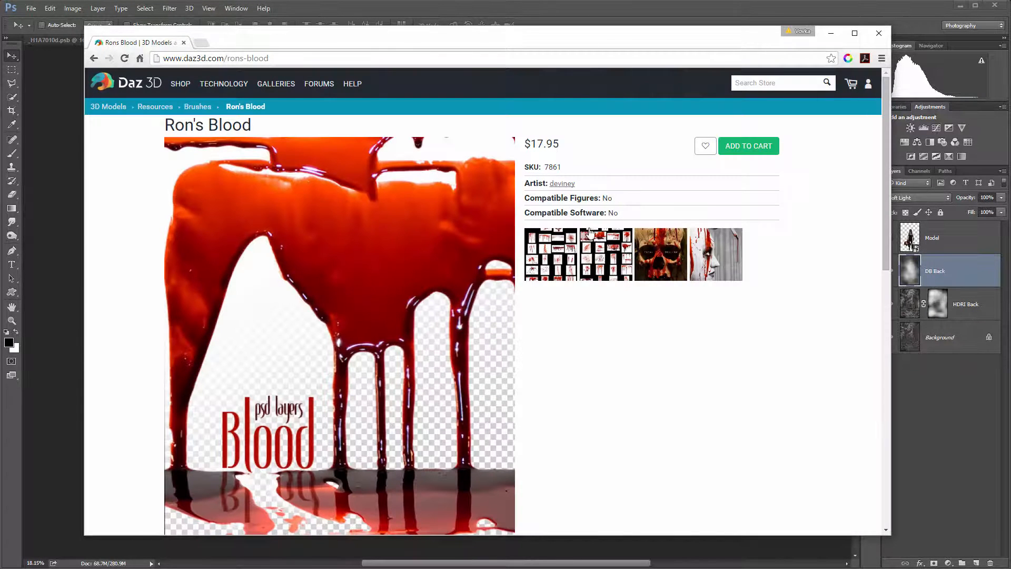
{"action": "scroll", "coordinate": [605, 229], "scroll_direction": "down", "scroll_amount": 6}
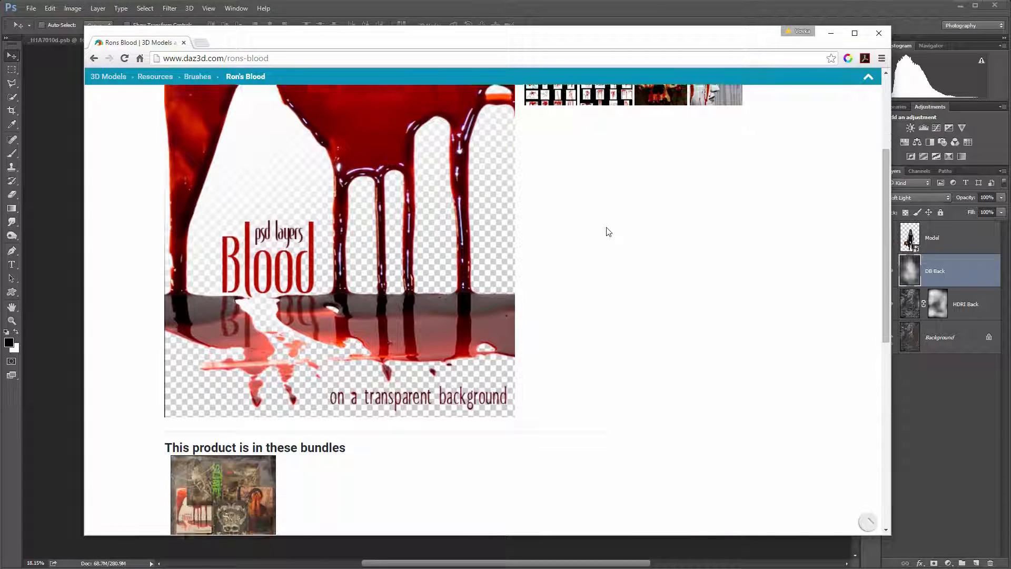
{"action": "scroll", "coordinate": [608, 232], "scroll_direction": "up", "scroll_amount": 3}
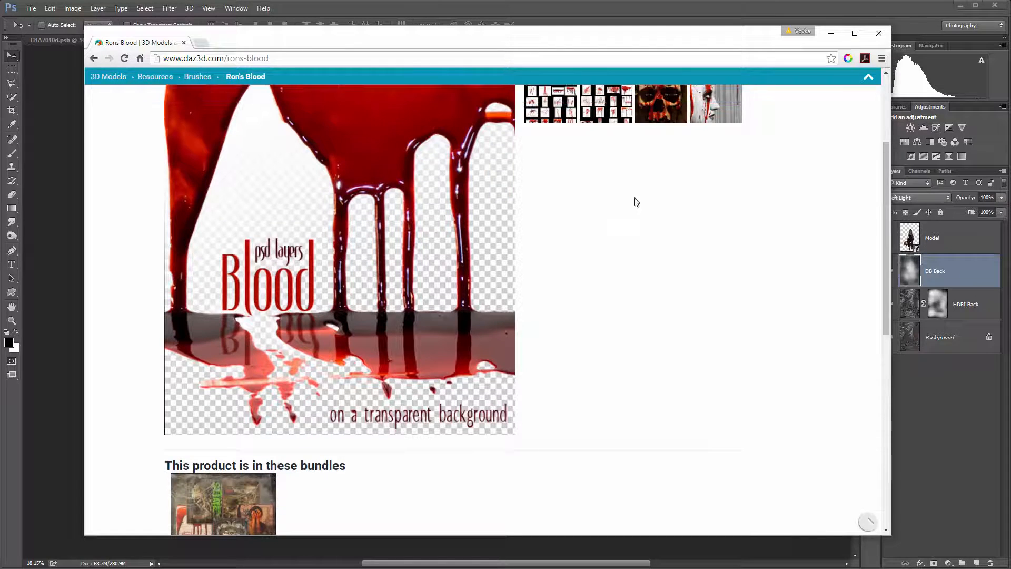
{"action": "left_click", "coordinate": [832, 34]}
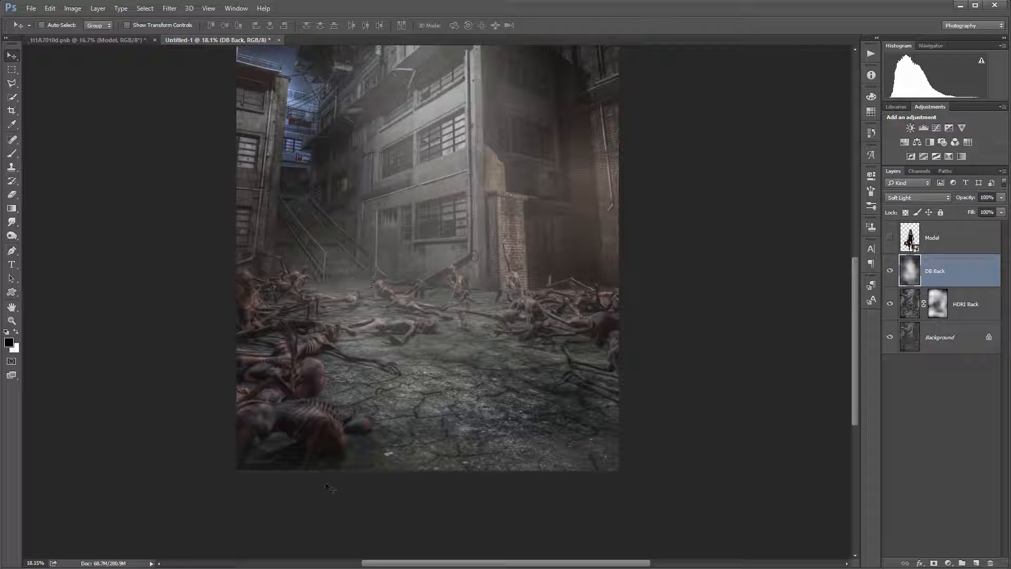
{"action": "scroll", "coordinate": [383, 423], "scroll_direction": "up", "scroll_amount": 4}
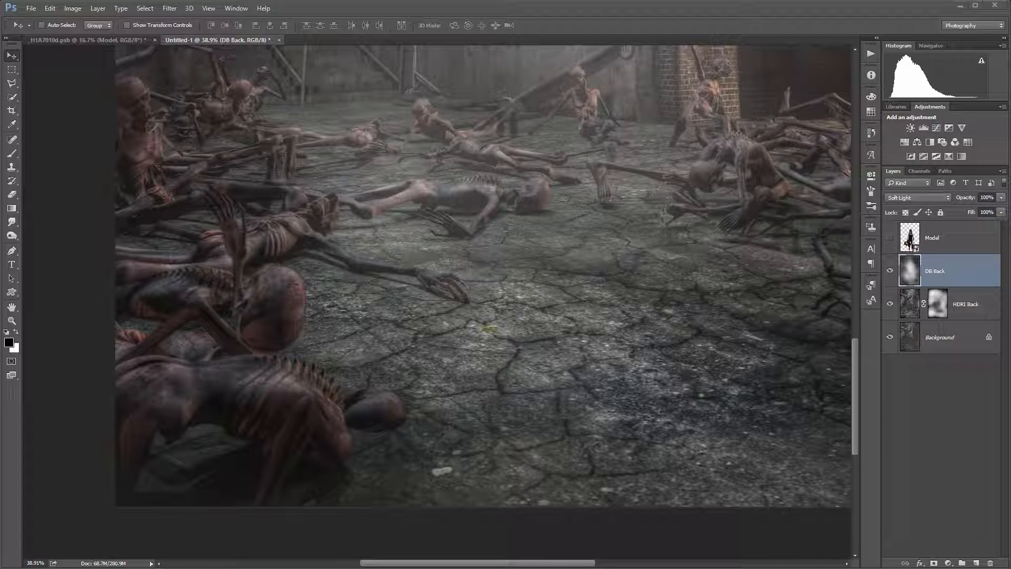
{"action": "left_click_drag", "start_coordinate": [0, 337], "coordinate": [342, 337]}
{"action": "left_click_drag", "start_coordinate": [504, 258], "coordinate": [420, 407]}
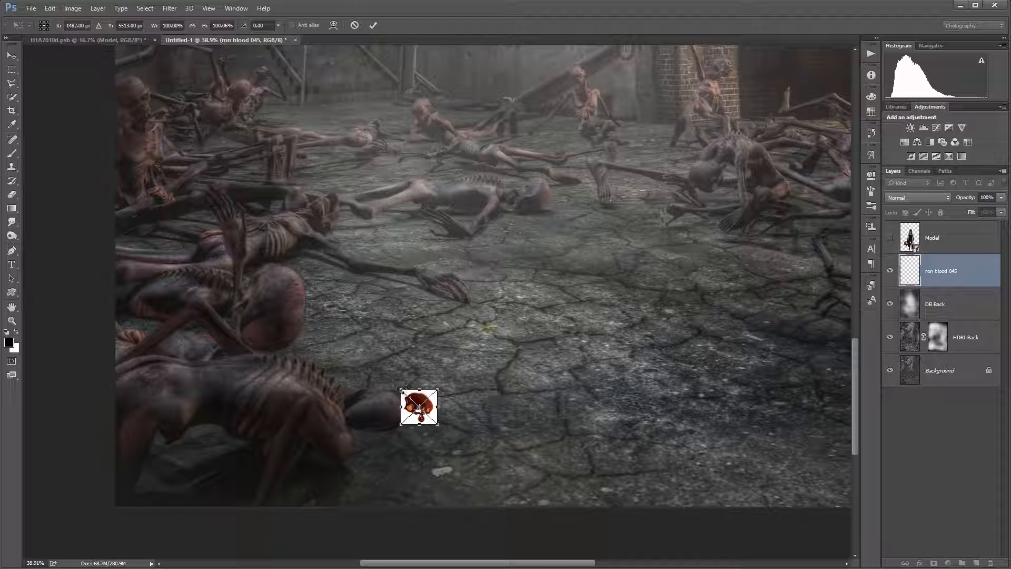
{"action": "left_click_drag", "start_coordinate": [401, 390], "coordinate": [270, 281]}
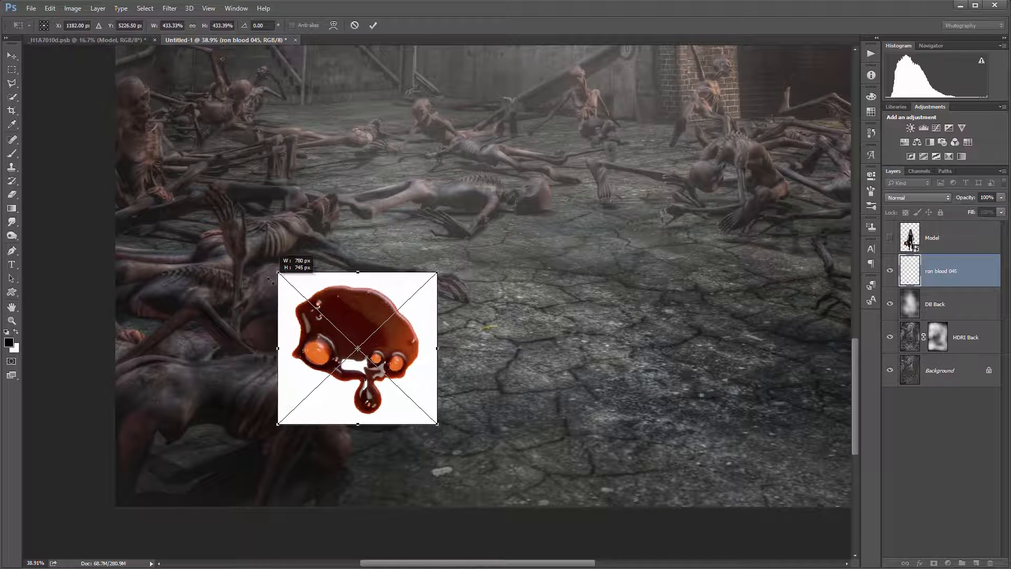
{"action": "key", "text": "Return"}
{"action": "left_click_drag", "start_coordinate": [357, 311], "coordinate": [428, 326]}
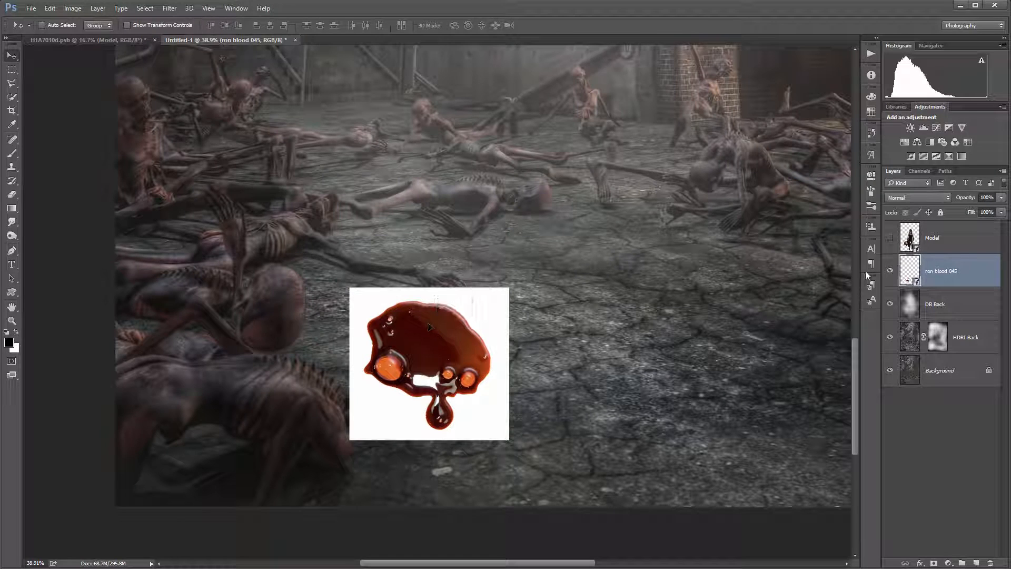
{"action": "double_click", "coordinate": [912, 272]}
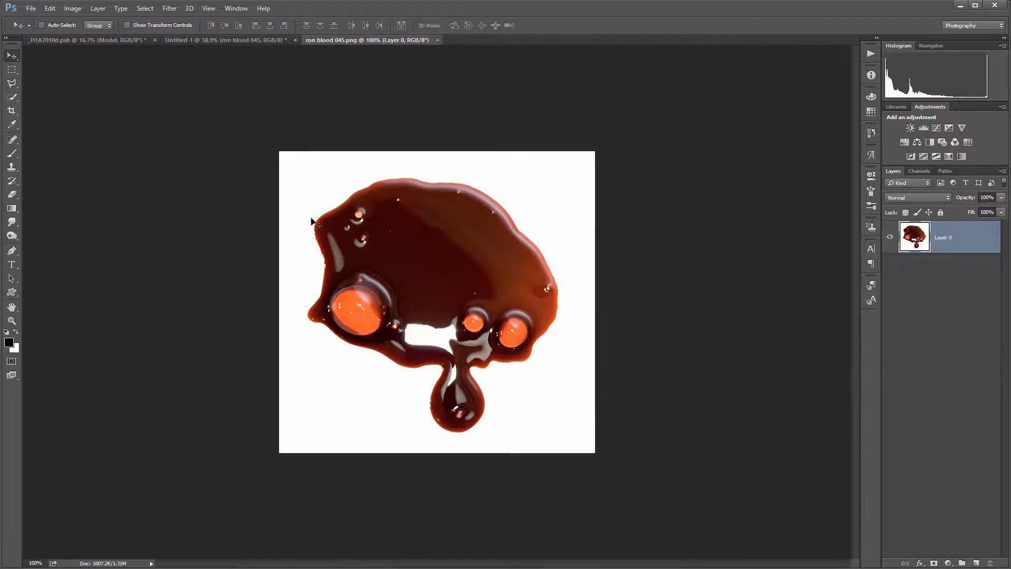
{"action": "left_click", "coordinate": [437, 40]}
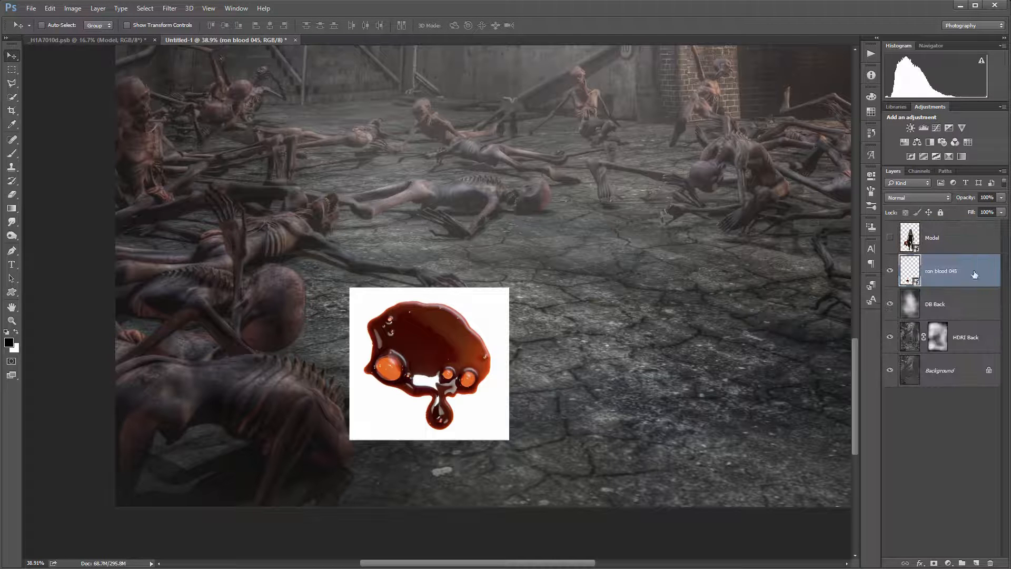
{"action": "key", "text": "Delete"}
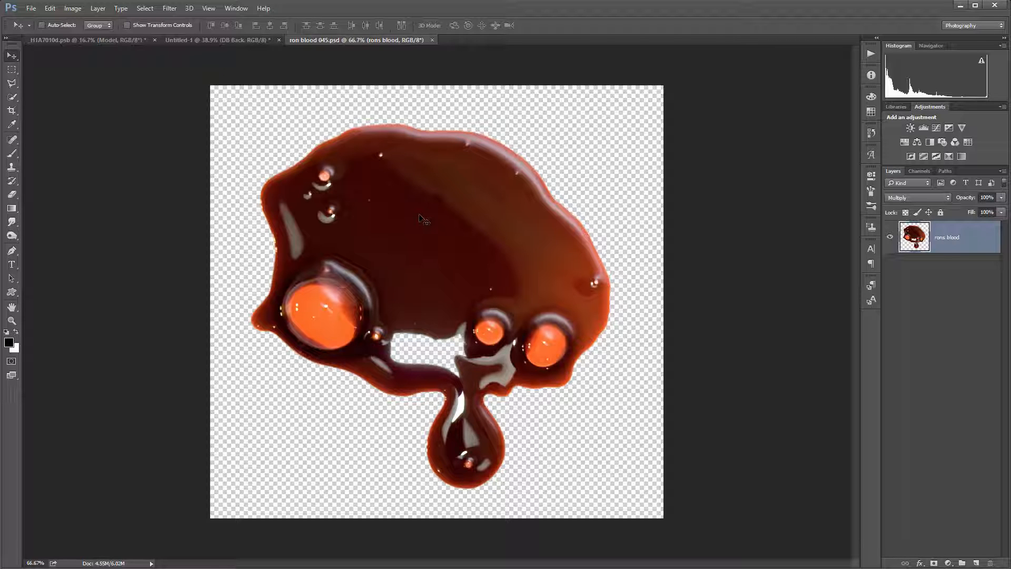
Step: Bring the rons blood layer from ron blood 045.psd into the composite above DB Back and set its blending to Soft Light
{"action": "left_click_drag", "start_coordinate": [450, 227], "coordinate": [421, 303]}
{"action": "left_click", "coordinate": [938, 198]}
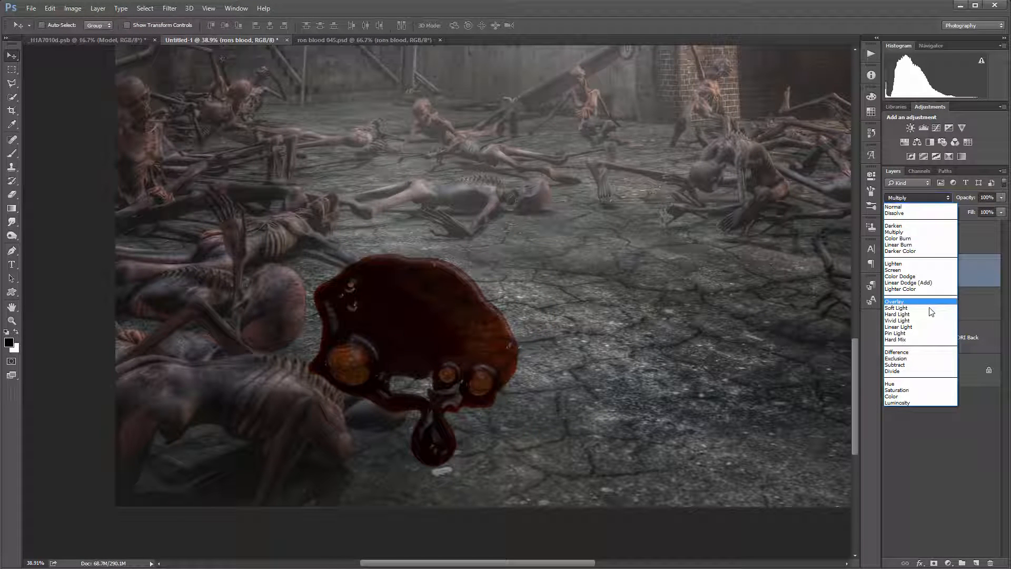
{"action": "left_click", "coordinate": [906, 233]}
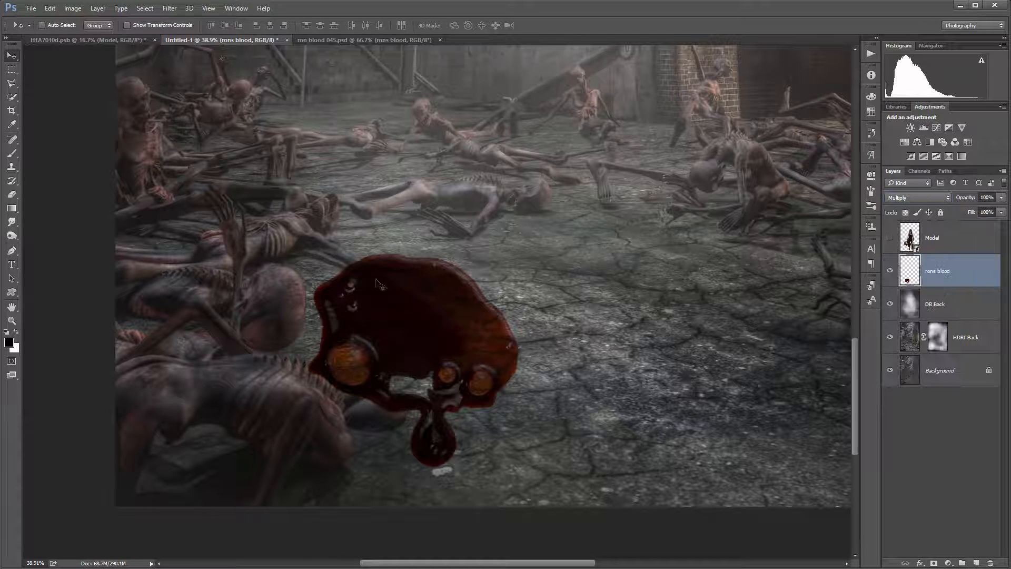
{"action": "left_click", "coordinate": [943, 194]}
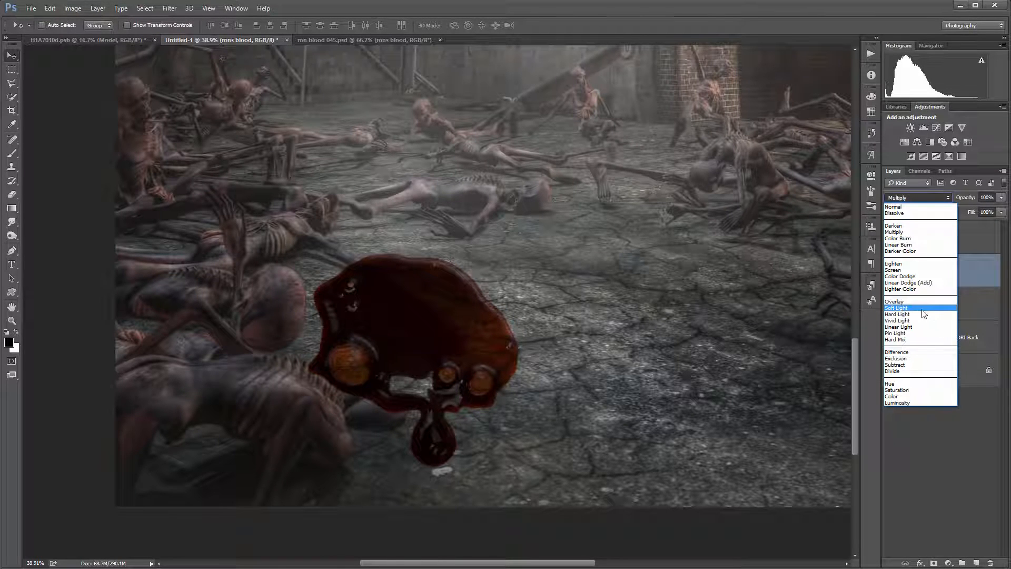
{"action": "left_click", "coordinate": [925, 314]}
{"action": "mouse_move", "coordinate": [375, 304]}
{"action": "left_mouse_down"}
{"action": "mouse_move", "coordinate": [398, 338]}
{"action": "mouse_move", "coordinate": [386, 306]}
{"action": "mouse_move", "coordinate": [390, 327]}
{"action": "mouse_move", "coordinate": [376, 318]}
{"action": "left_mouse_up"}
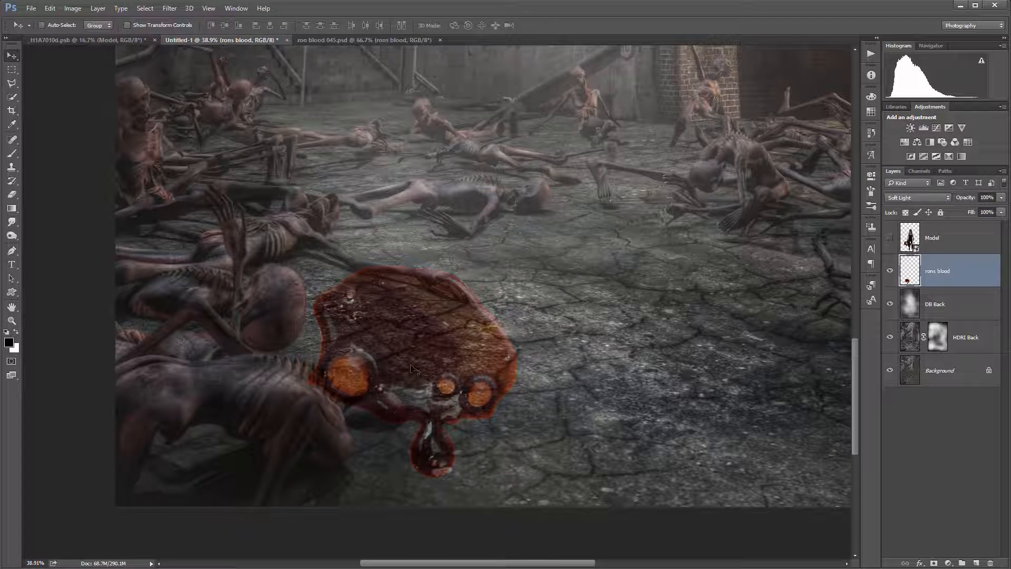
Step: Scale down the blood puddle and place it beside the head of the nearest body in the foreground
{"action": "key", "text": "ctrl+t"}
{"action": "left_click_drag", "start_coordinate": [520, 265], "coordinate": [425, 369]}
{"action": "left_click_drag", "start_coordinate": [375, 411], "coordinate": [436, 420]}
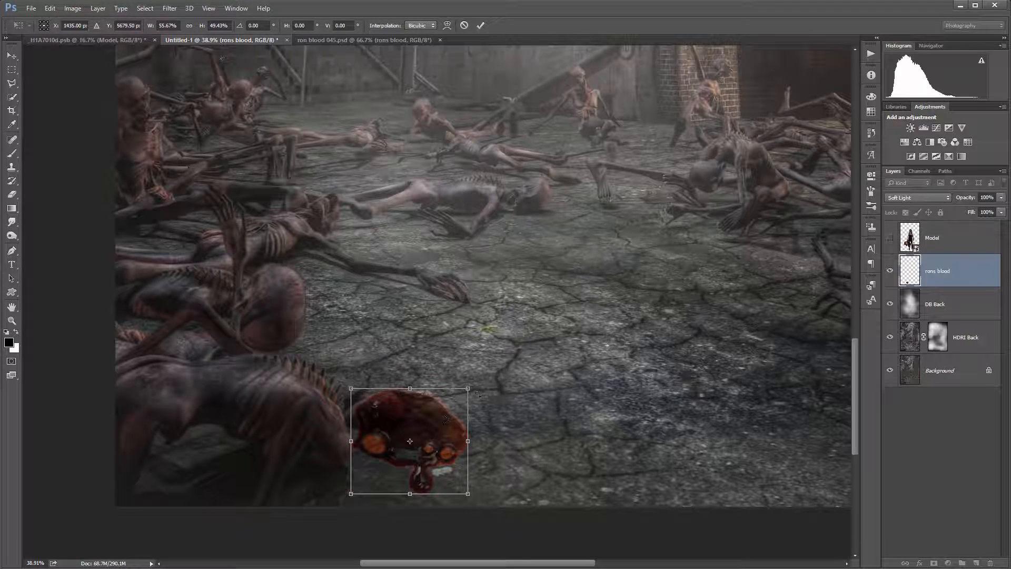
{"action": "left_click_drag", "start_coordinate": [471, 387], "coordinate": [407, 418]}
{"action": "key", "text": "Return"}
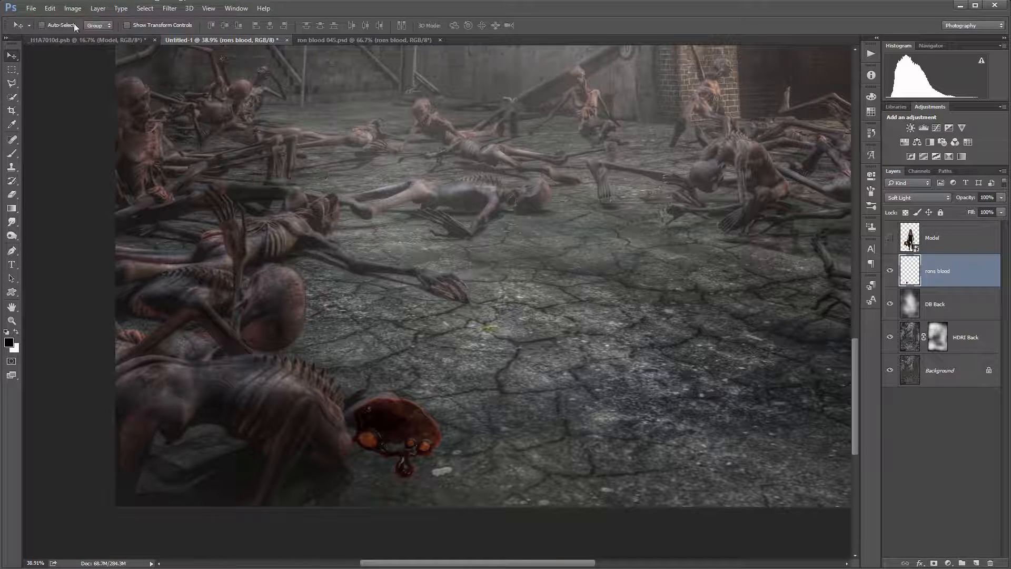
Step: Distort the blood puddle into a flat, wide shape lying in the ground's perspective under the foreground body's head
{"action": "left_click", "coordinate": [50, 9]}
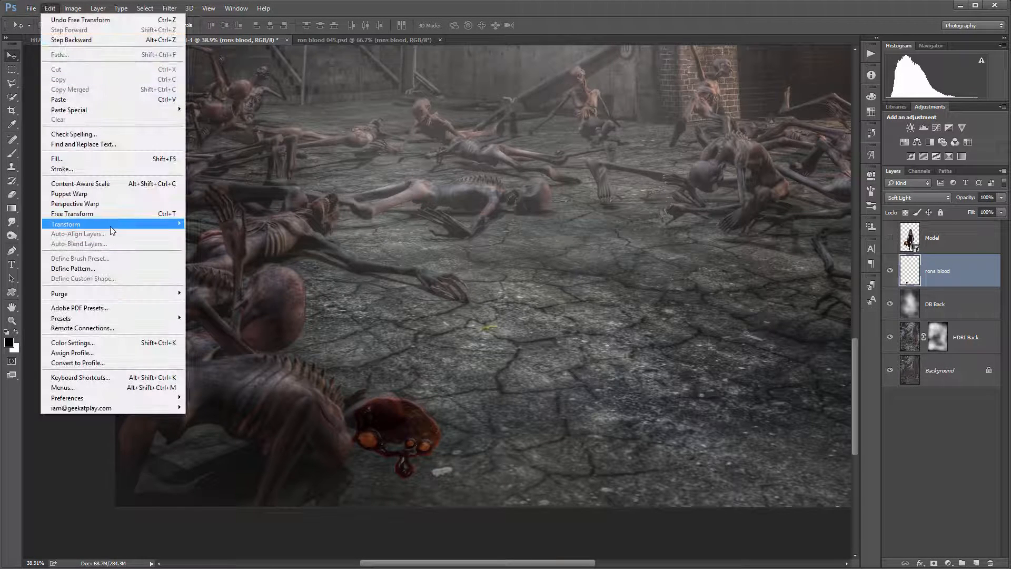
{"action": "mouse_move", "coordinate": [158, 224]}
{"action": "left_click", "coordinate": [205, 269]}
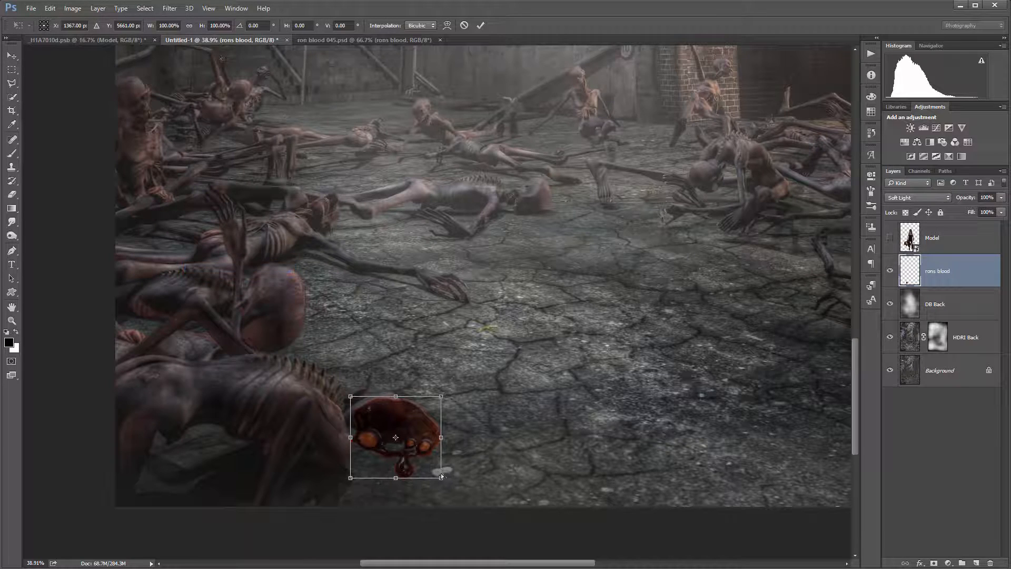
{"action": "left_click_drag", "start_coordinate": [441, 478], "coordinate": [495, 455]}
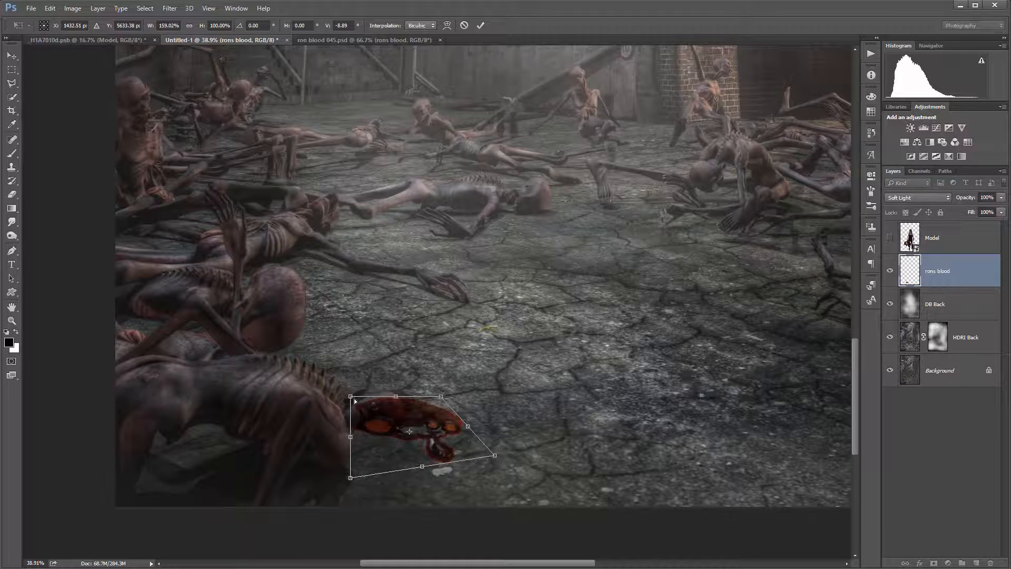
{"action": "left_click_drag", "start_coordinate": [354, 401], "coordinate": [352, 420]}
{"action": "mouse_move", "coordinate": [444, 396]}
{"action": "left_mouse_down"}
{"action": "mouse_move", "coordinate": [460, 431]}
{"action": "mouse_move", "coordinate": [428, 406]}
{"action": "left_mouse_up"}
{"action": "left_click_drag", "start_coordinate": [347, 477], "coordinate": [336, 453]}
{"action": "mouse_move", "coordinate": [413, 419]}
{"action": "left_mouse_down"}
{"action": "mouse_move", "coordinate": [416, 448]}
{"action": "mouse_move", "coordinate": [422, 422]}
{"action": "left_mouse_up"}
{"action": "key", "text": "Return"}
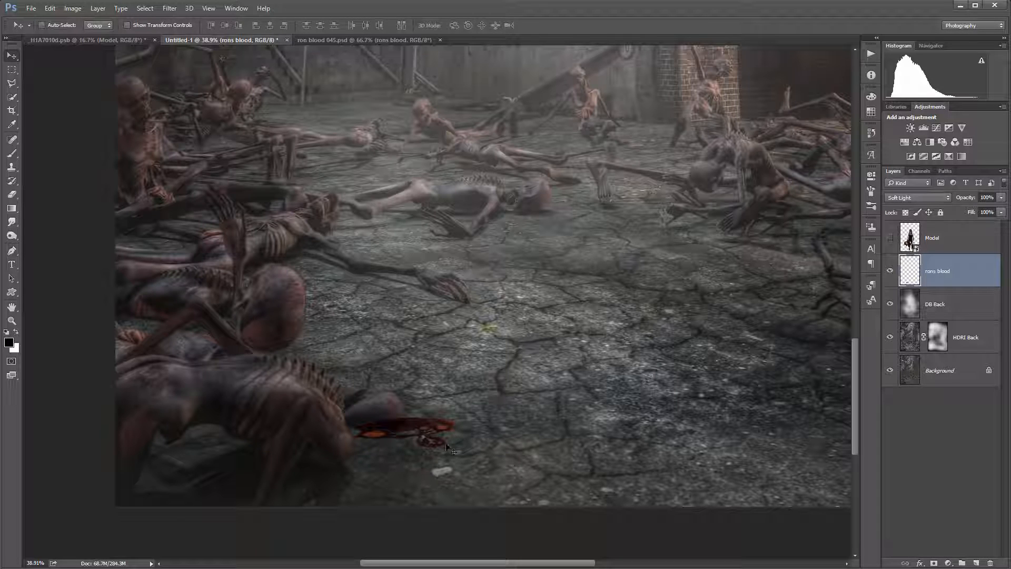
Step: Try Overlay and Multiply blending on the rons blood layer and shift the puddle slightly toward the head
{"action": "left_click", "coordinate": [918, 197]}
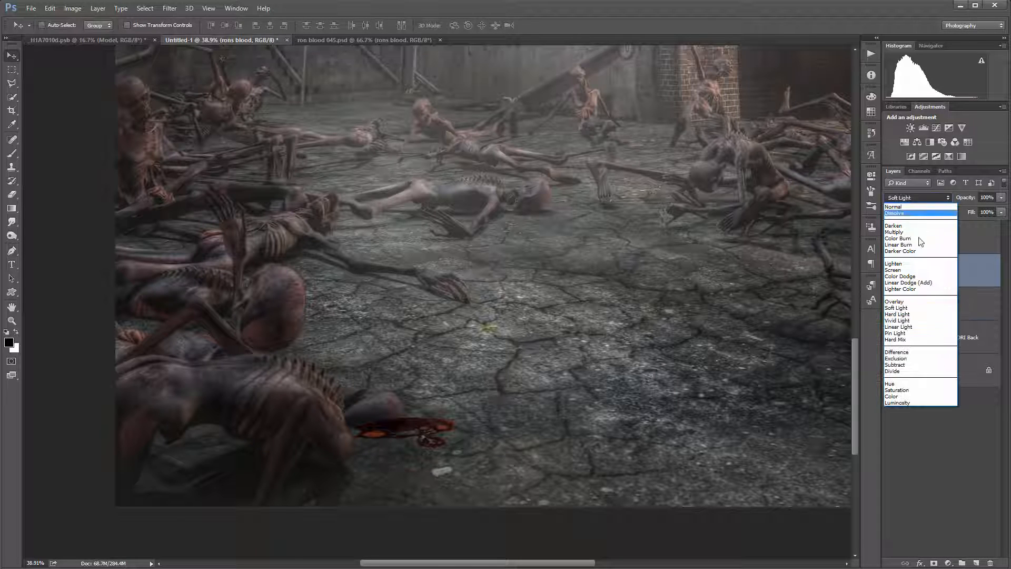
{"action": "left_click", "coordinate": [923, 307]}
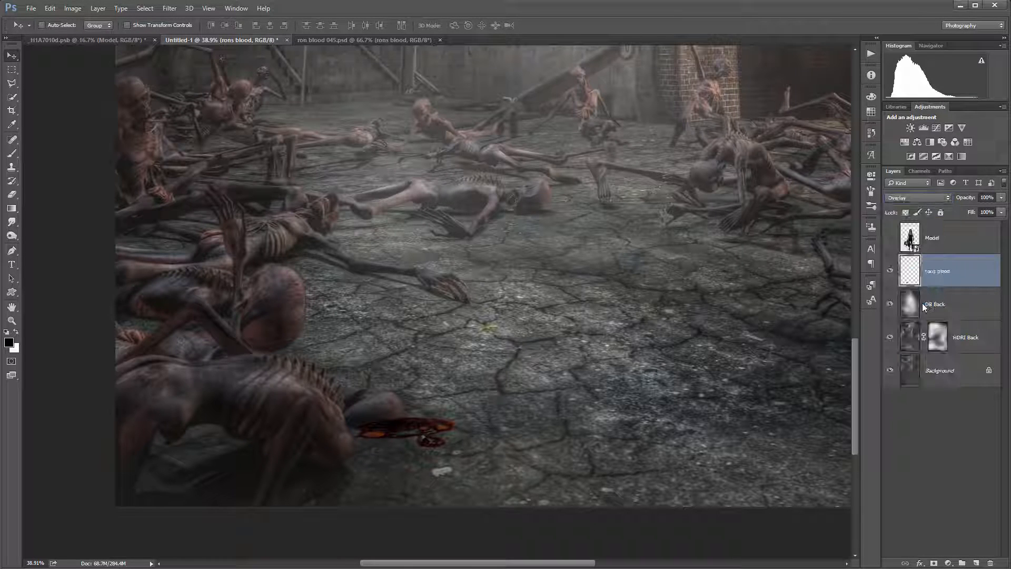
{"action": "left_click", "coordinate": [928, 197]}
{"action": "left_click", "coordinate": [919, 233]}
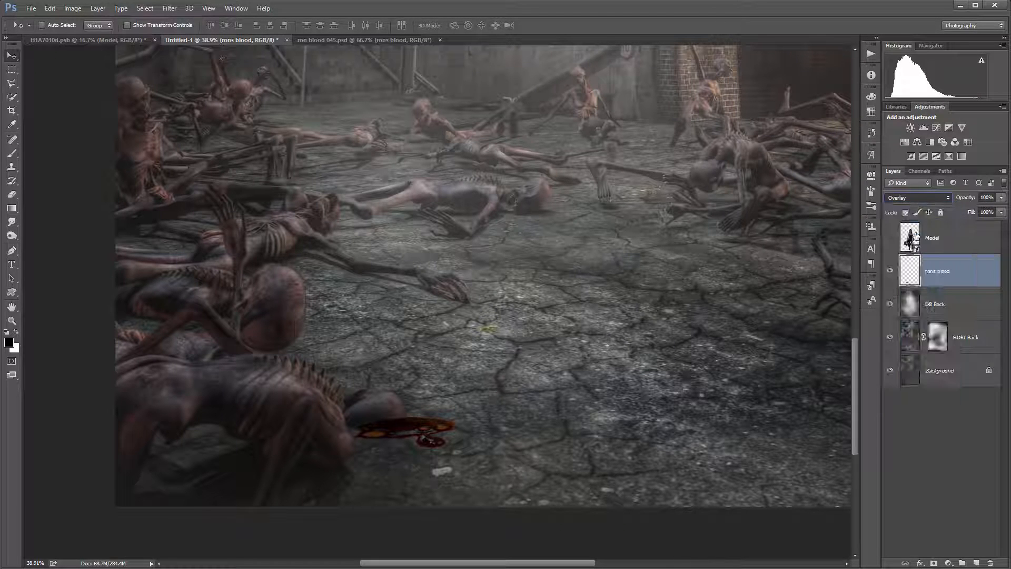
{"action": "left_click_drag", "start_coordinate": [417, 425], "coordinate": [413, 430]}
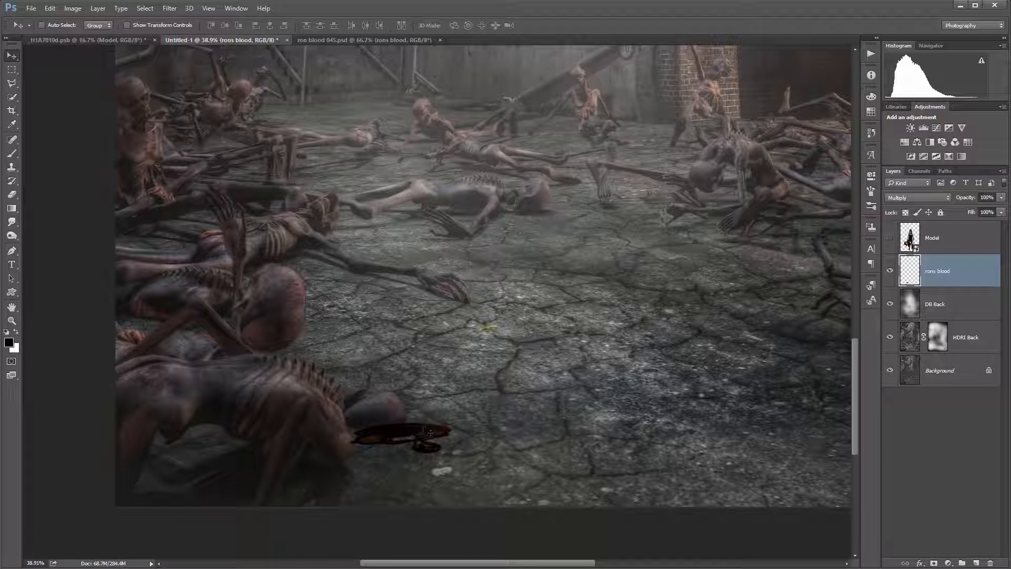
Step: Set the rons blood layer to Soft Light with 75% fill and nudge the puddle into place by the head
{"action": "left_click", "coordinate": [921, 198]}
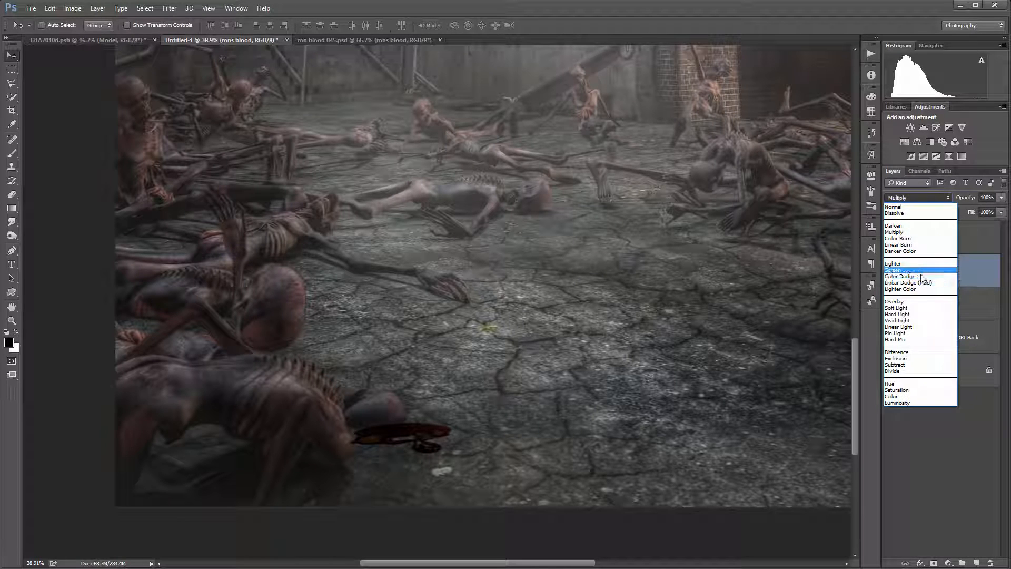
{"action": "left_click", "coordinate": [923, 309]}
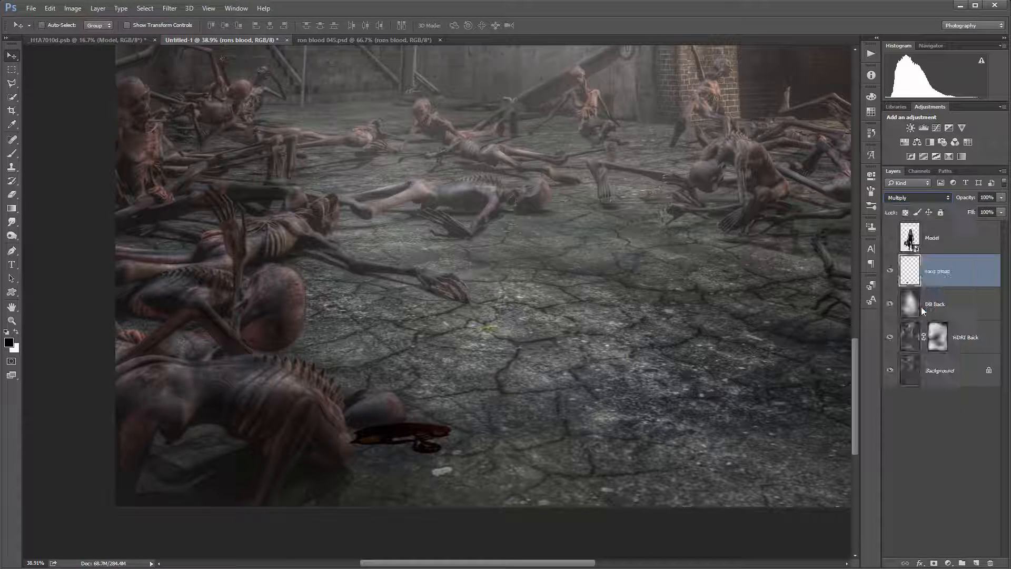
{"action": "left_click", "coordinate": [1002, 212]}
{"action": "left_click_drag", "start_coordinate": [960, 226], "coordinate": [984, 224]}
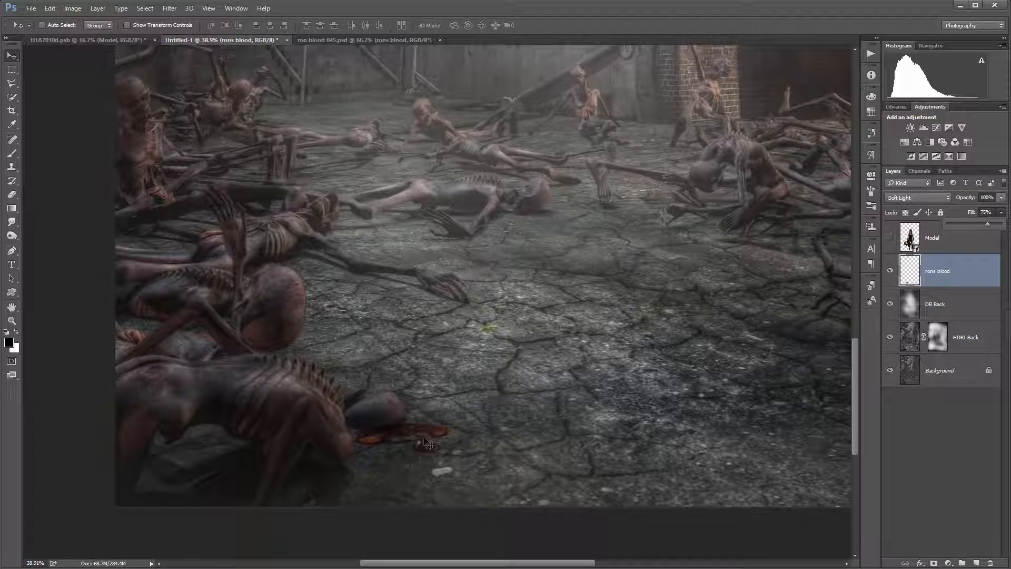
{"action": "mouse_move", "coordinate": [424, 439]}
{"action": "left_mouse_down"}
{"action": "mouse_move", "coordinate": [413, 387]}
{"action": "mouse_move", "coordinate": [404, 389]}
{"action": "mouse_move", "coordinate": [402, 439]}
{"action": "mouse_move", "coordinate": [427, 440]}
{"action": "left_mouse_up"}
{"action": "scroll", "coordinate": [501, 390], "scroll_direction": "down", "scroll_amount": 5}
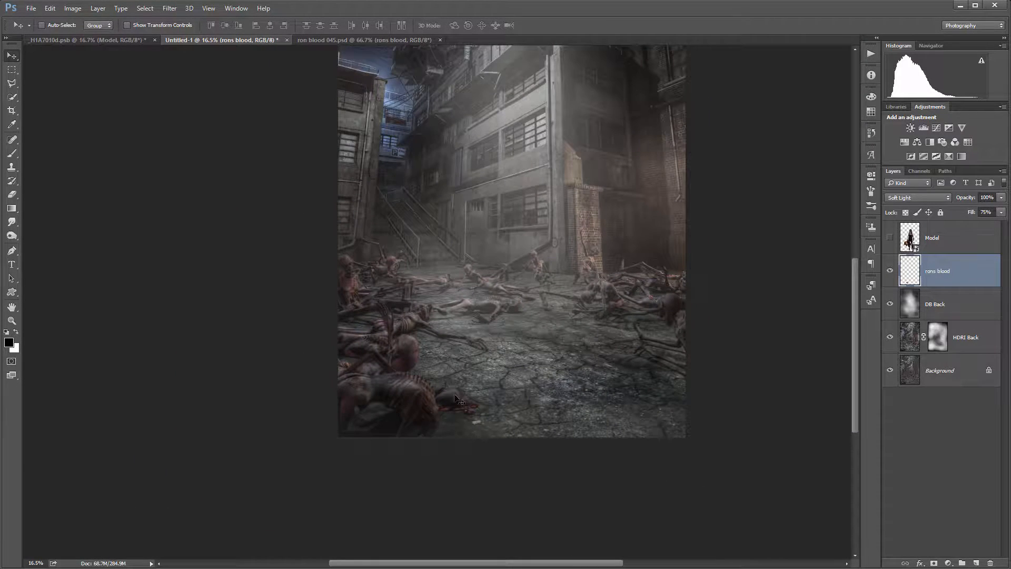
Step: Place the ron blood 032 splatter into the composite over the head of the nearest foreground body
{"action": "scroll", "coordinate": [500, 389], "scroll_direction": "up", "scroll_amount": 4}
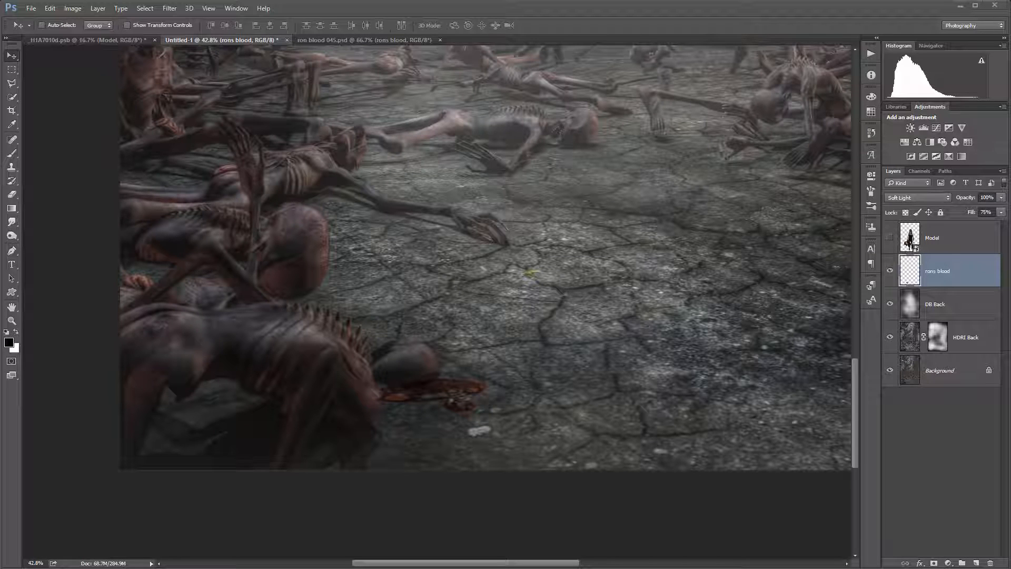
{"action": "left_click_drag", "start_coordinate": [506, 262], "coordinate": [459, 279]}
{"action": "left_click_drag", "start_coordinate": [425, 323], "coordinate": [468, 335]}
{"action": "key", "text": "Return"}
Step: Set the ron blood 032 layer to Soft Light and shift the splatter down onto the foreground body's head
{"action": "left_click", "coordinate": [934, 197]}
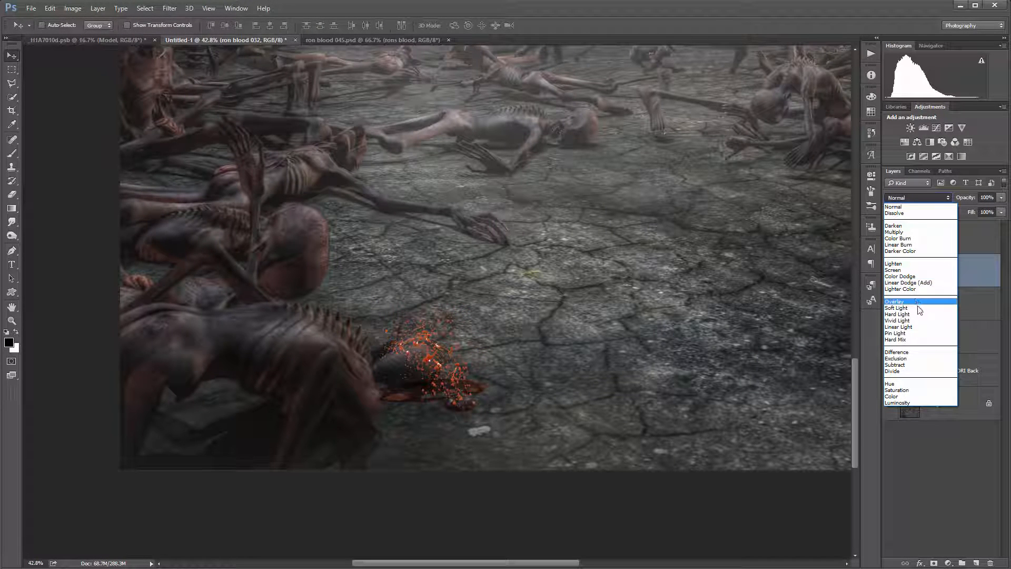
{"action": "left_click", "coordinate": [898, 307]}
{"action": "left_click_drag", "start_coordinate": [448, 345], "coordinate": [445, 367]}
Step: Place a second ron blood 032 splatter on the open ground, rotated about 28° and scaled down to about 65%
{"action": "scroll", "coordinate": [469, 289], "scroll_direction": "down", "scroll_amount": 3}
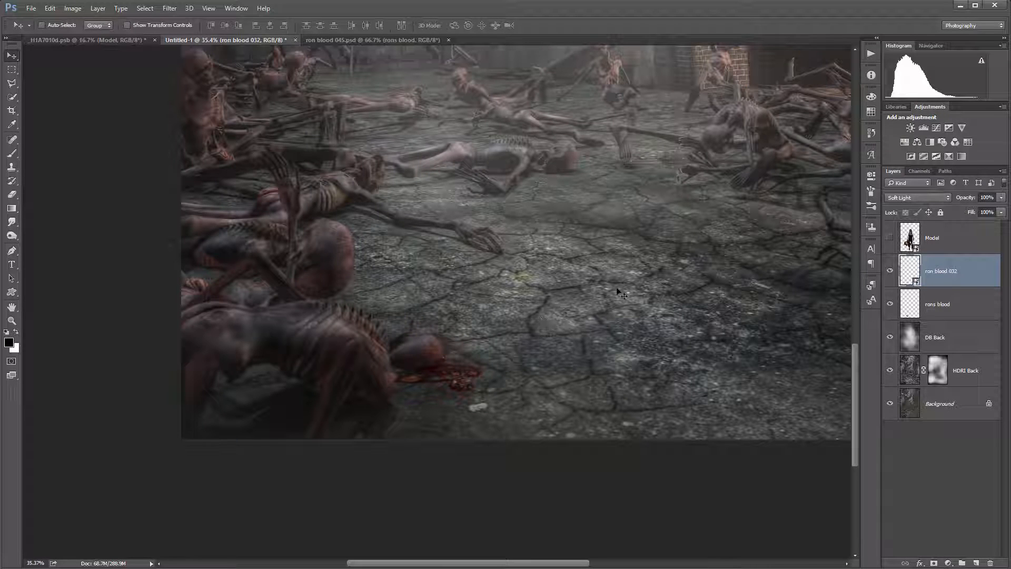
{"action": "key", "text": "alt+Tab"}
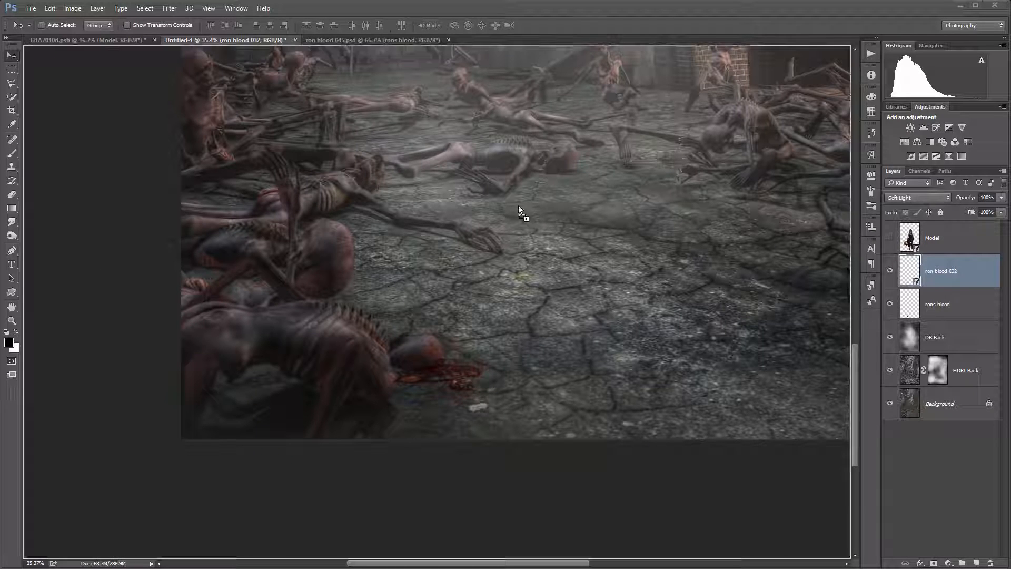
{"action": "left_click_drag", "start_coordinate": [519, 205], "coordinate": [515, 206]}
{"action": "left_click_drag", "start_coordinate": [441, 307], "coordinate": [562, 239]}
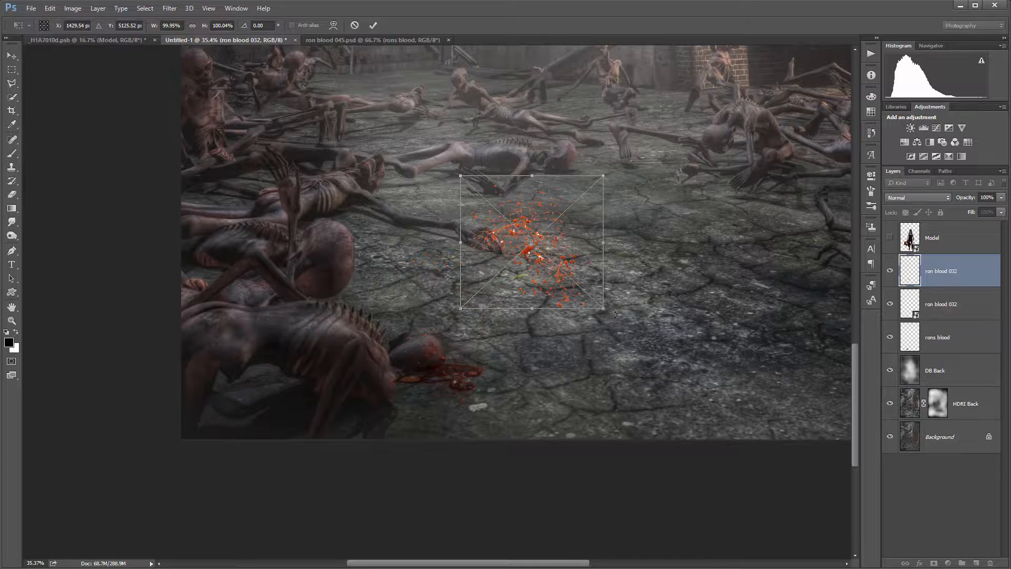
{"action": "left_click_drag", "start_coordinate": [615, 315], "coordinate": [493, 318]}
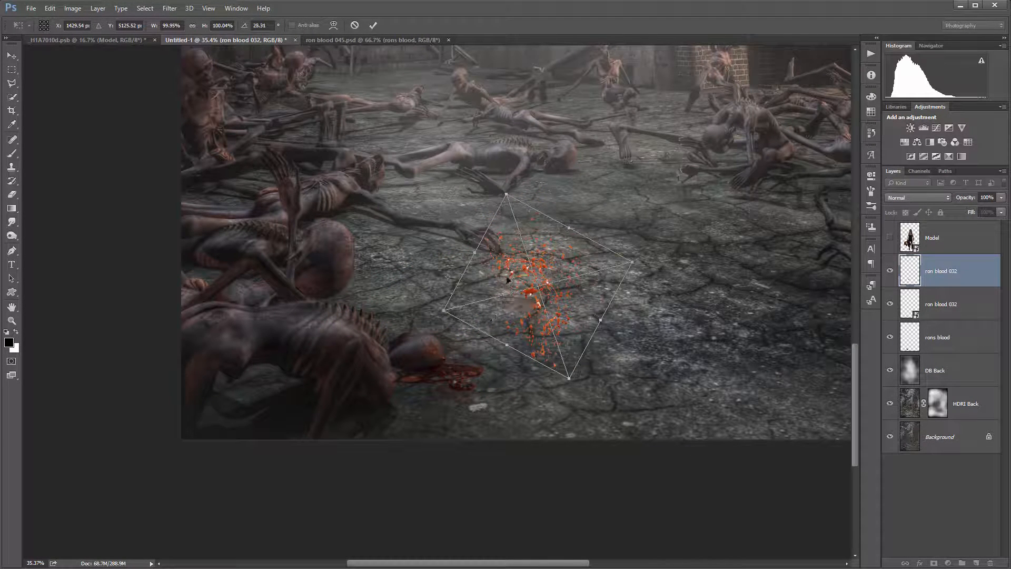
{"action": "left_click_drag", "start_coordinate": [534, 253], "coordinate": [565, 194]}
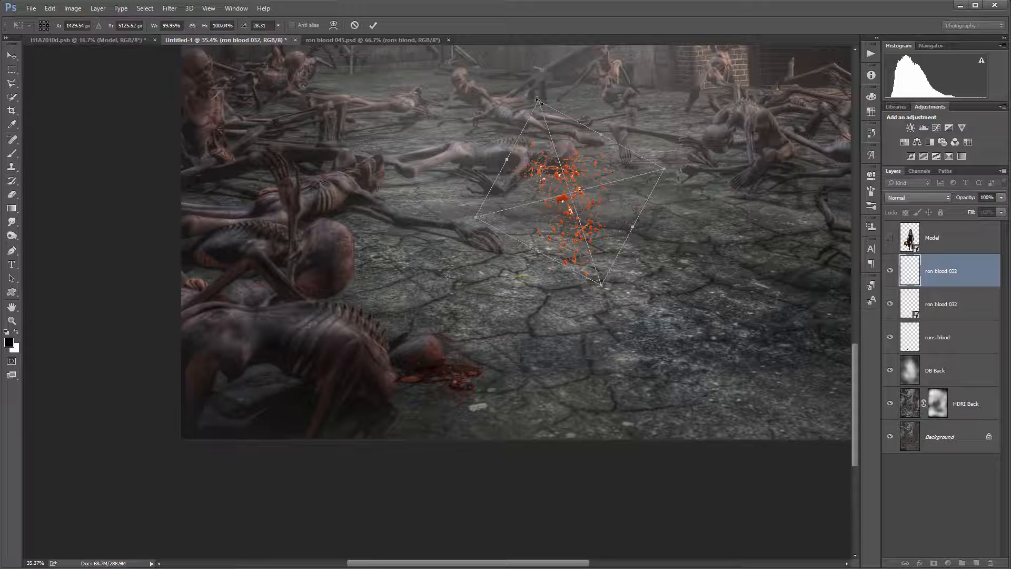
{"action": "left_click_drag", "start_coordinate": [538, 98], "coordinate": [578, 164]}
{"action": "key", "text": "Return"}
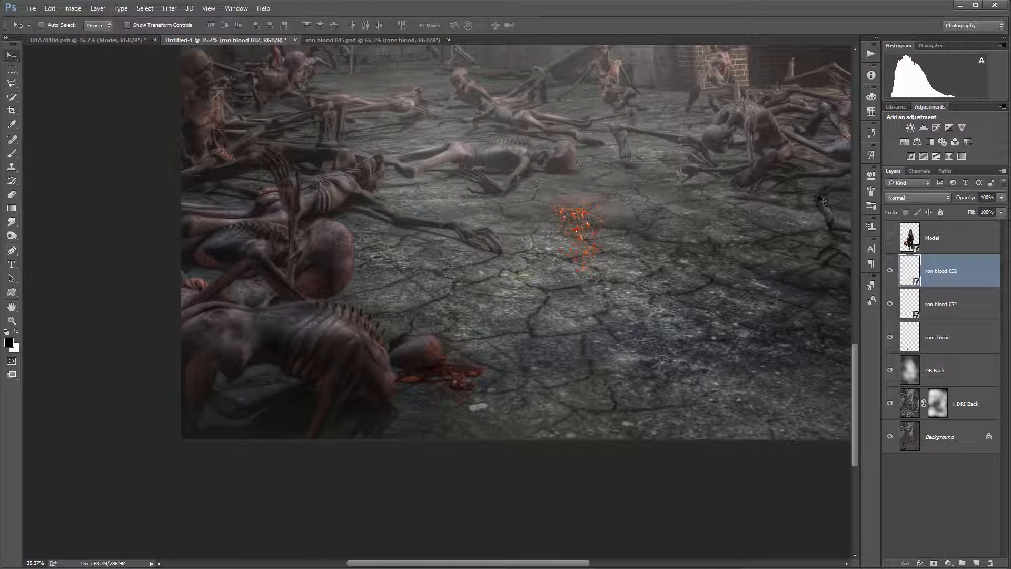
Step: Set the second splatter layer to Overlay and move it beside the head of the curled body behind the nearest one
{"action": "left_click", "coordinate": [930, 198]}
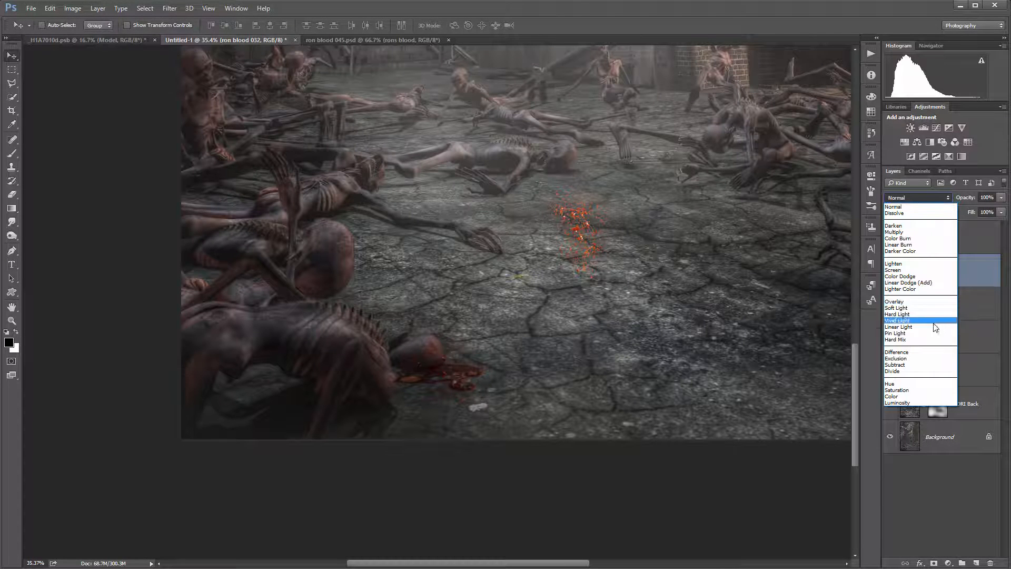
{"action": "left_click", "coordinate": [930, 304]}
{"action": "left_click_drag", "start_coordinate": [590, 217], "coordinate": [390, 242]}
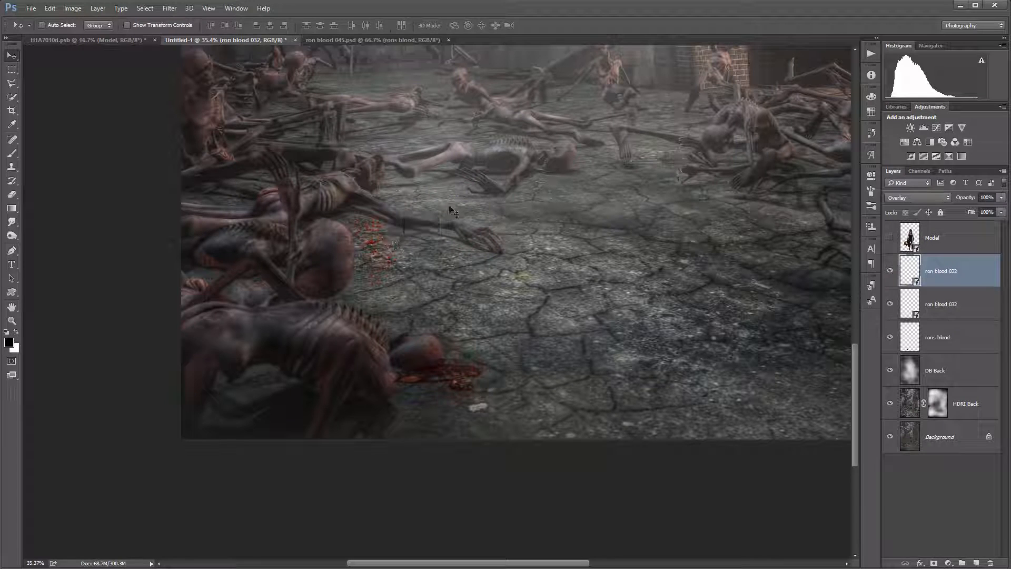
Step: Transform the second splatter's corners into a flat shape matching the ground's perspective and move it onto the ground below the outstretched arm
{"action": "left_click", "coordinate": [50, 8]}
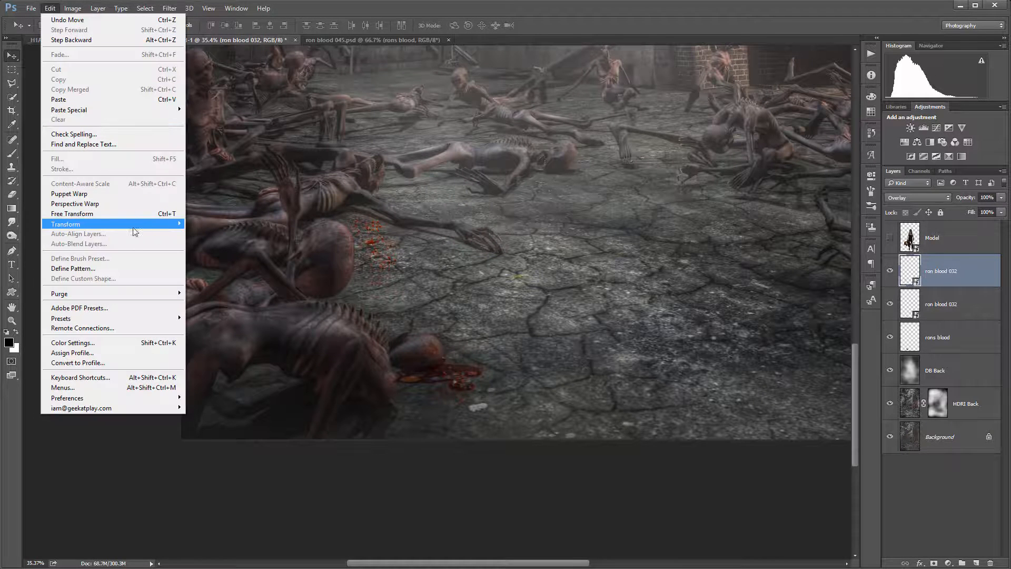
{"action": "mouse_move", "coordinate": [152, 224]}
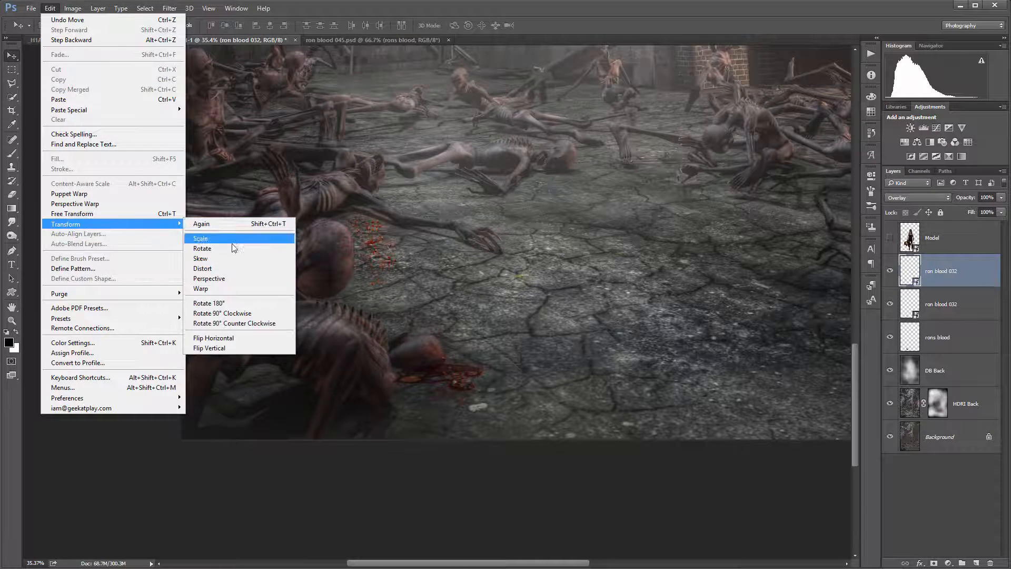
{"action": "left_click", "coordinate": [233, 279]}
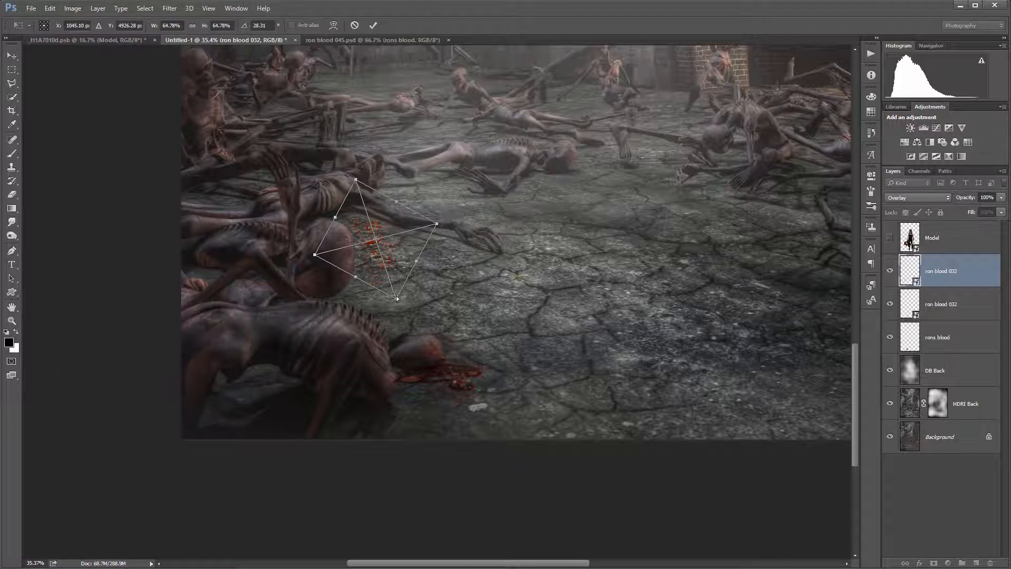
{"action": "left_click_drag", "start_coordinate": [395, 292], "coordinate": [390, 270]}
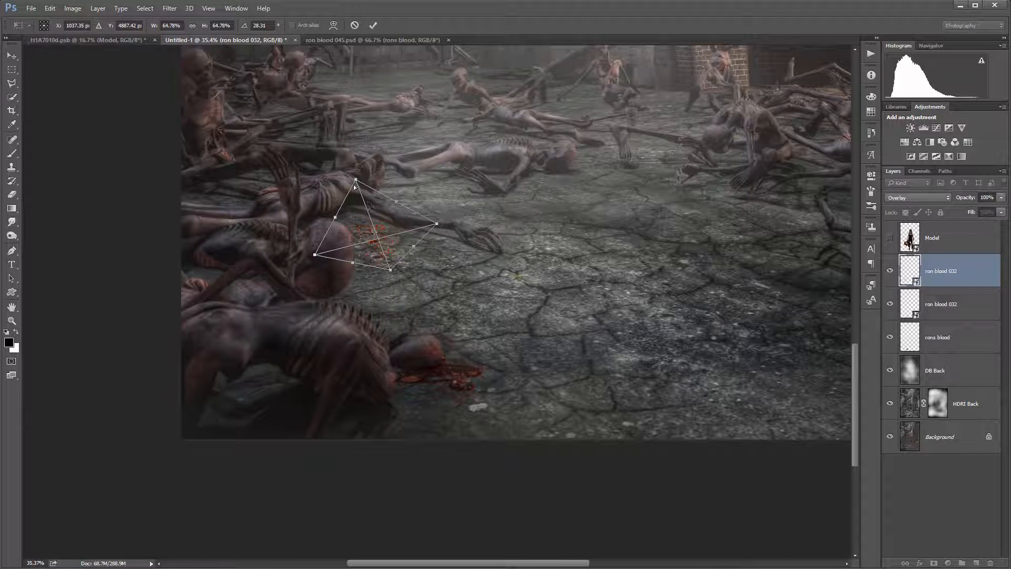
{"action": "left_click_drag", "start_coordinate": [356, 181], "coordinate": [378, 239]}
{"action": "left_click_drag", "start_coordinate": [440, 225], "coordinate": [455, 217]}
{"action": "left_click_drag", "start_coordinate": [388, 236], "coordinate": [378, 283]}
{"action": "key", "text": "Return"}
Step: Add a new layer above the blood layers and choose the long stringy 2370 px splatter brush
{"action": "scroll", "coordinate": [484, 249], "scroll_direction": "down", "scroll_amount": 3}
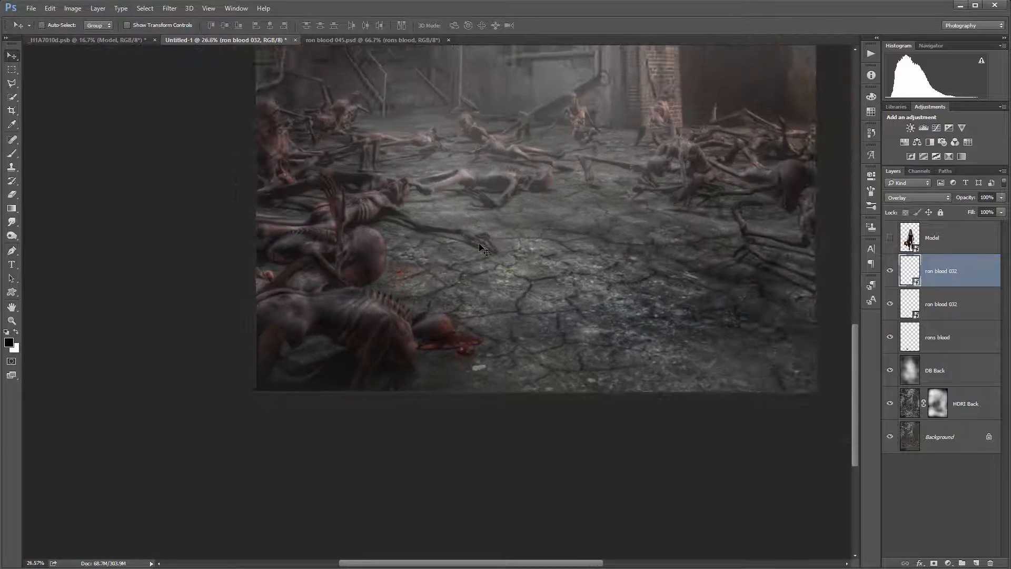
{"action": "scroll", "coordinate": [484, 250], "scroll_direction": "up", "scroll_amount": 2}
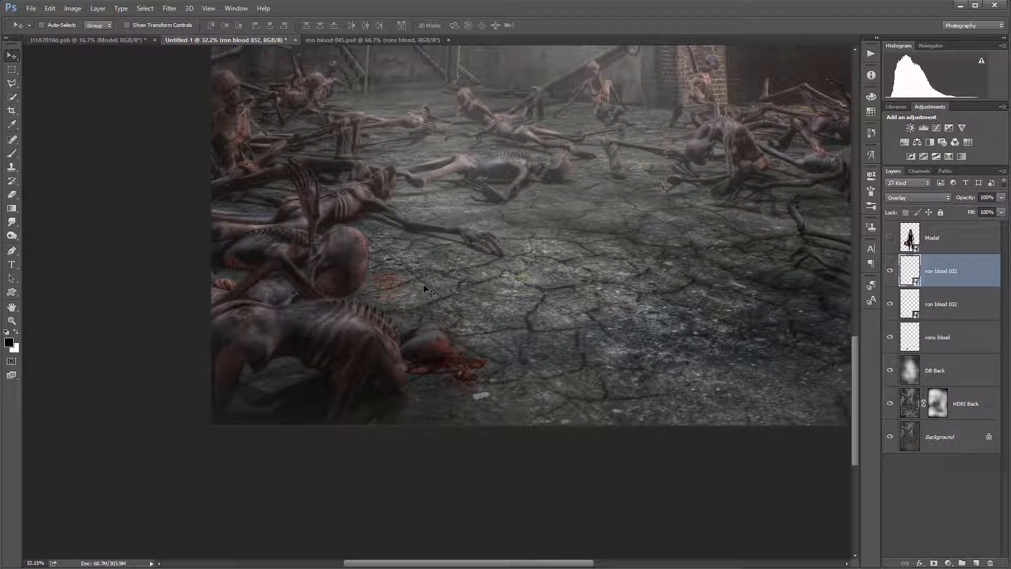
{"action": "scroll", "coordinate": [473, 238], "scroll_direction": "down", "scroll_amount": 1}
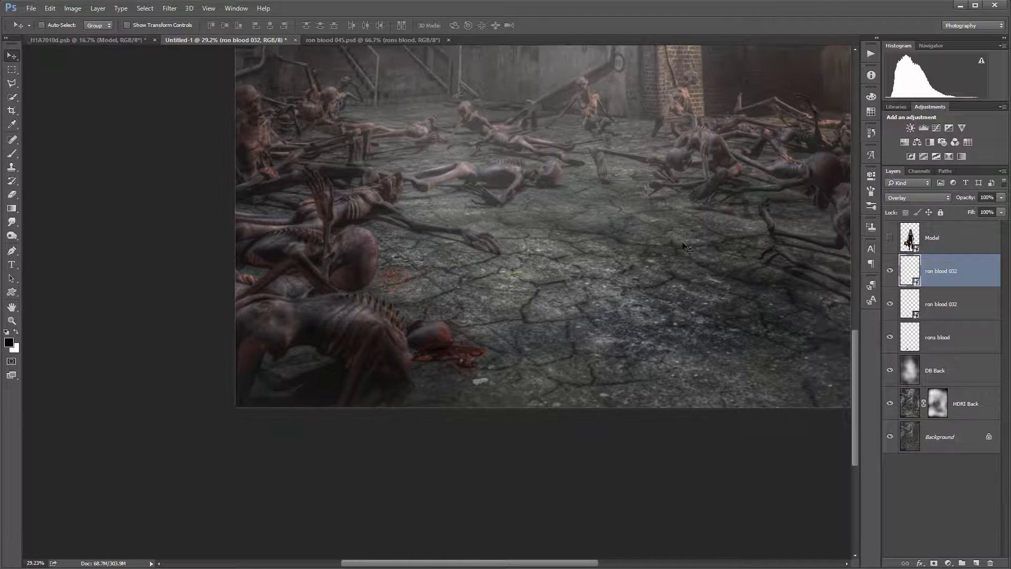
{"action": "left_click_drag", "start_coordinate": [590, 218], "coordinate": [380, 287]}
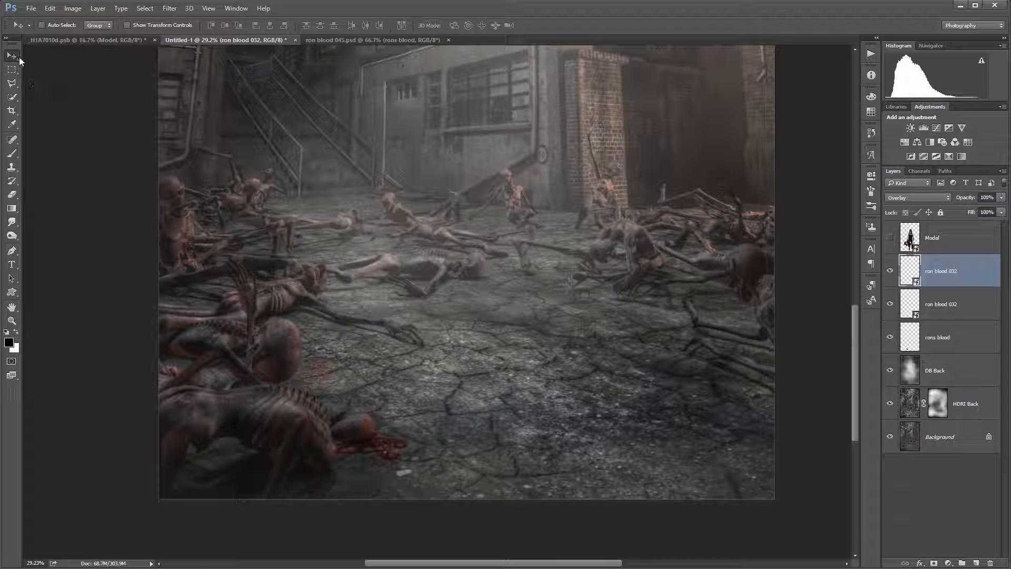
{"action": "left_click", "coordinate": [19, 155]}
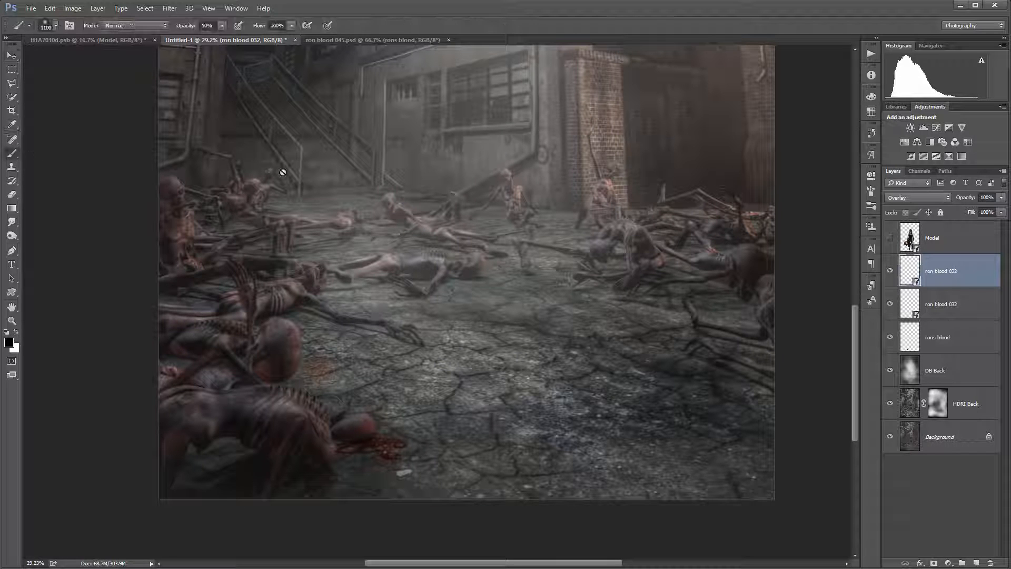
{"action": "left_click", "coordinate": [974, 563]}
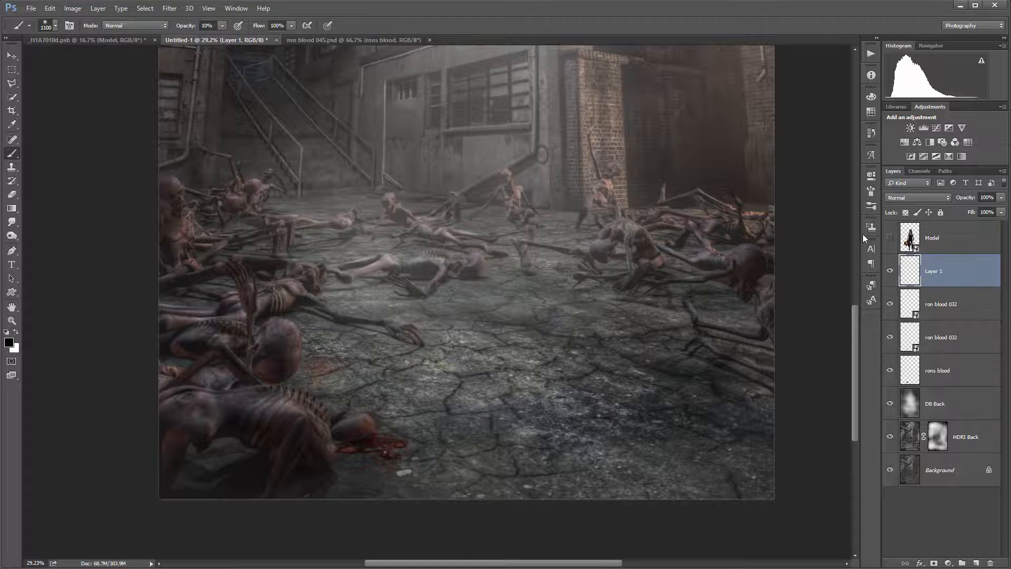
{"action": "right_click", "coordinate": [372, 209]}
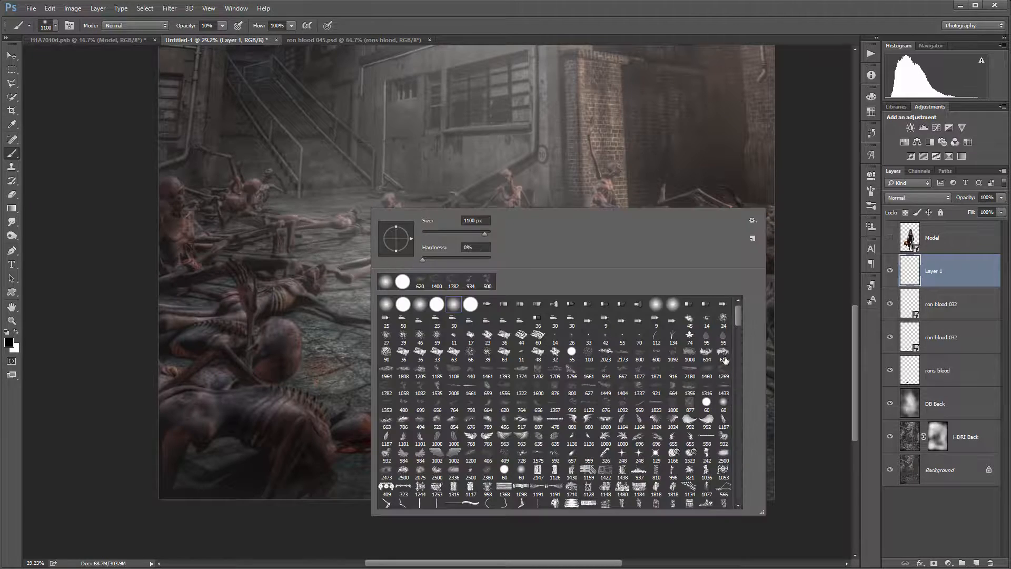
{"action": "mouse_move", "coordinate": [741, 317]}
{"action": "left_mouse_down"}
{"action": "mouse_move", "coordinate": [731, 396]}
{"action": "mouse_move", "coordinate": [740, 488]}
{"action": "mouse_move", "coordinate": [744, 458]}
{"action": "left_mouse_up"}
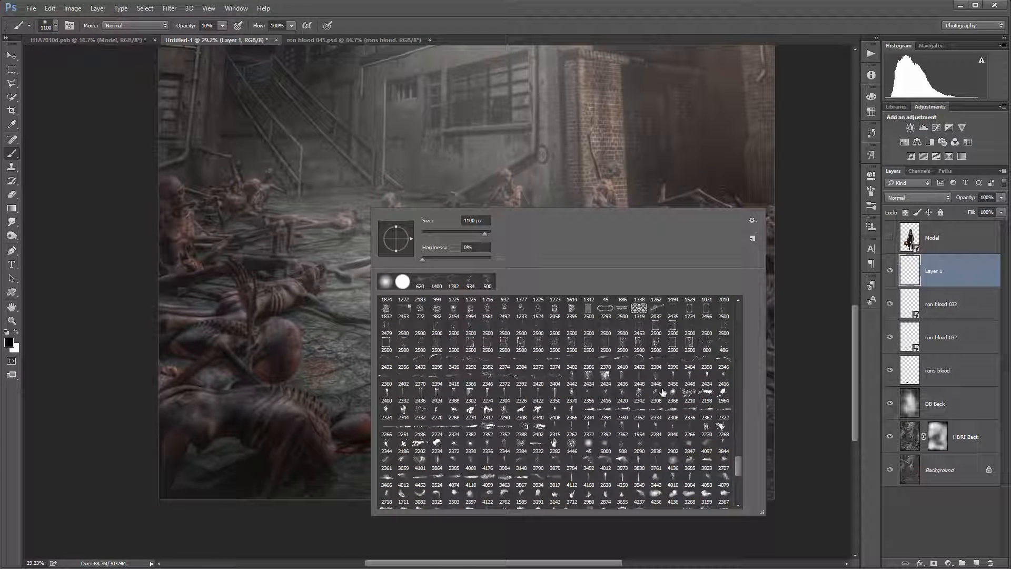
{"action": "left_click", "coordinate": [428, 377]}
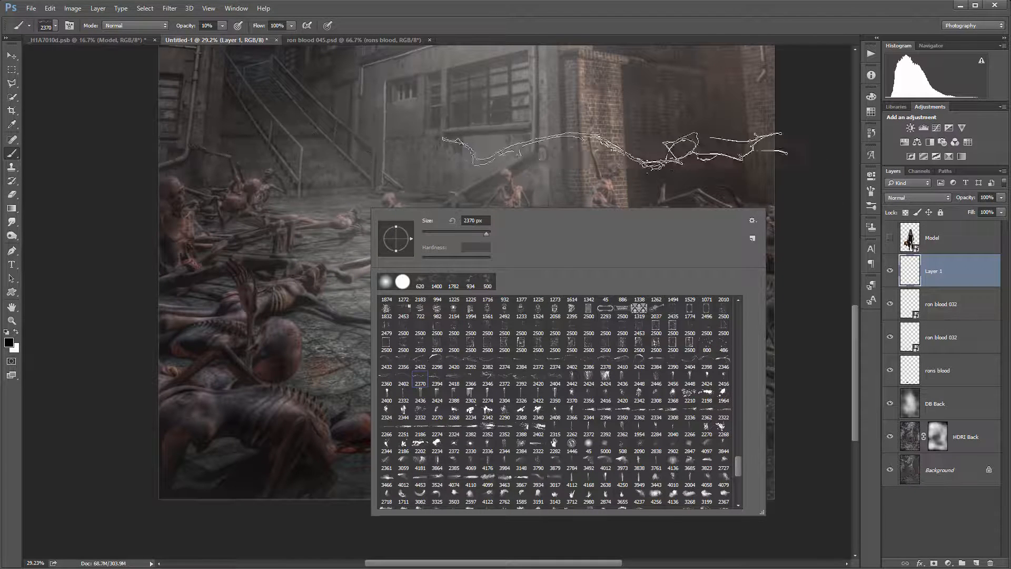
{"action": "left_click", "coordinate": [615, 151]}
Step: Undo the black splatter stamp and try a white one across the foreground ground at 100% brush opacity
{"action": "left_click", "coordinate": [597, 240]}
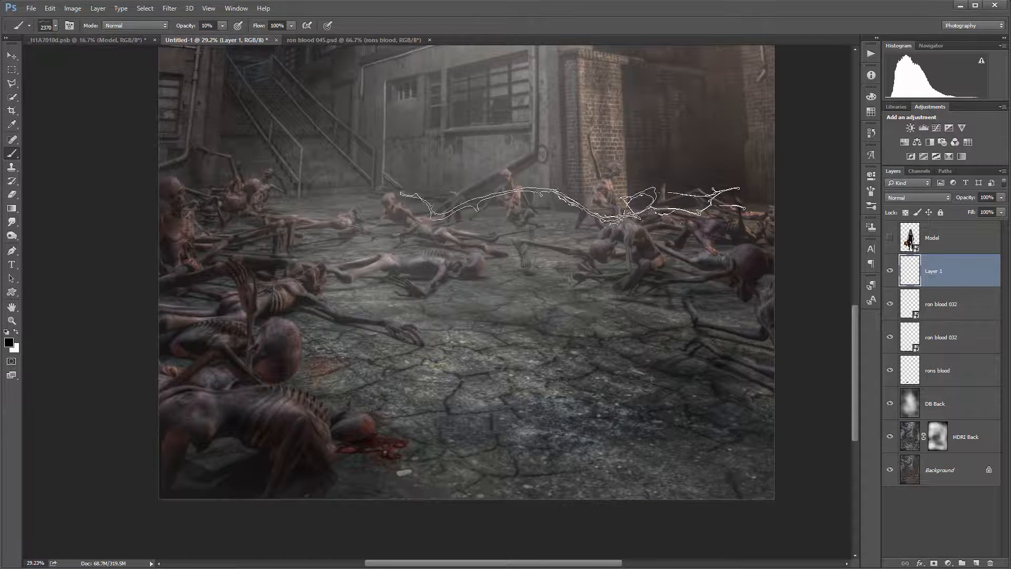
{"action": "key", "text": "ctrl+z"}
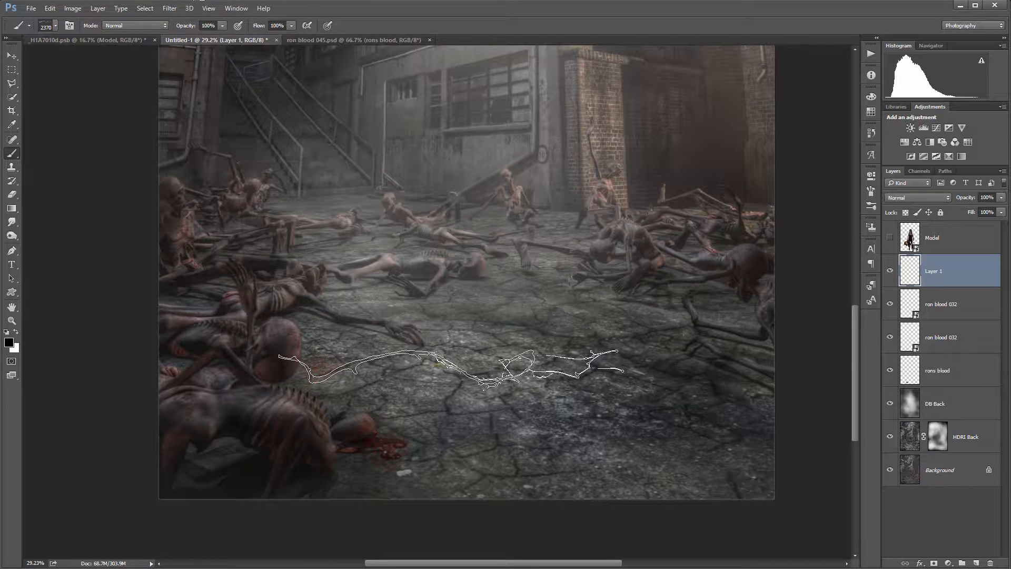
{"action": "key", "text": "x"}
{"action": "left_click", "coordinate": [543, 404]}
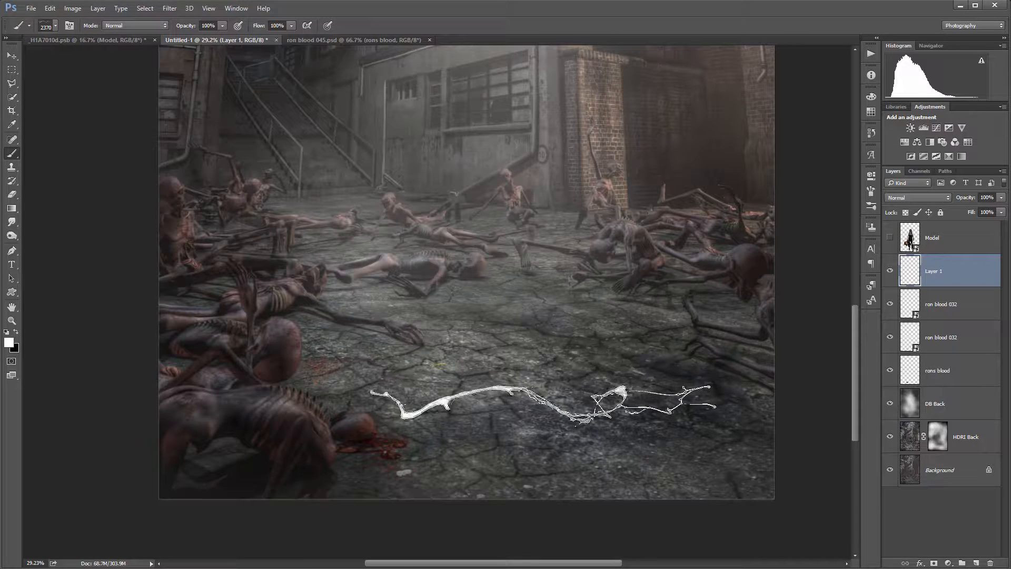
Step: Try Soft Light blending on the white splatter and move it down beside the nearest body's head
{"action": "left_click", "coordinate": [13, 54]}
{"action": "left_click", "coordinate": [943, 198]}
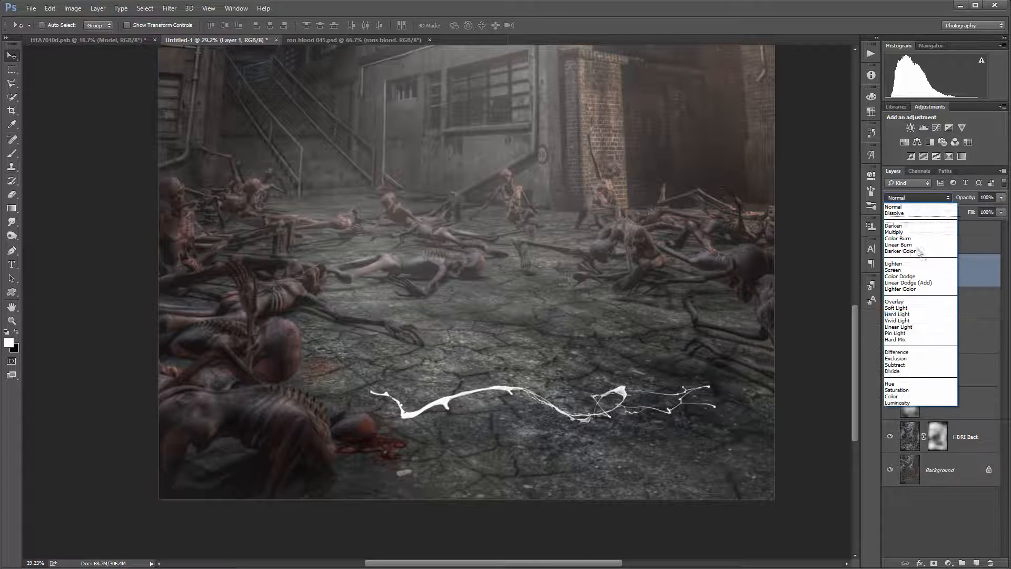
{"action": "left_click", "coordinate": [917, 308]}
{"action": "left_click_drag", "start_coordinate": [590, 415], "coordinate": [591, 468]}
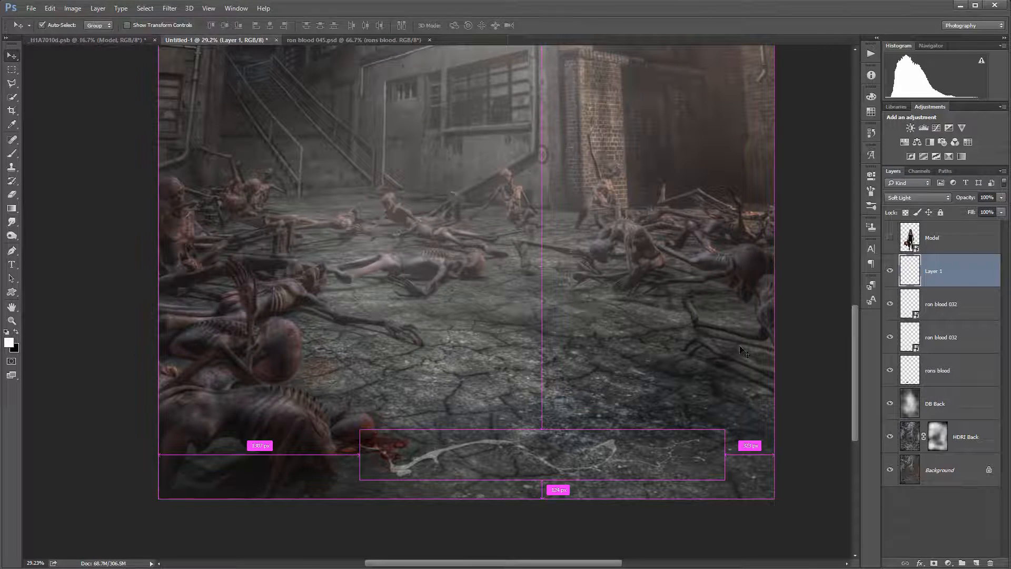
Step: Revert the document history to the New Layer state, discarding the white splatter
{"action": "left_click", "coordinate": [872, 132]}
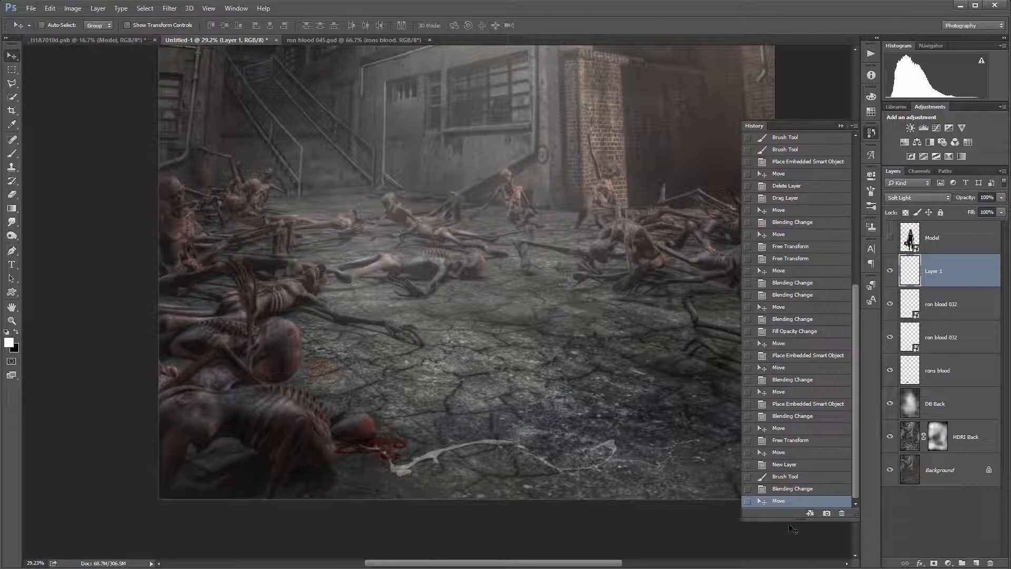
{"action": "left_click", "coordinate": [798, 477]}
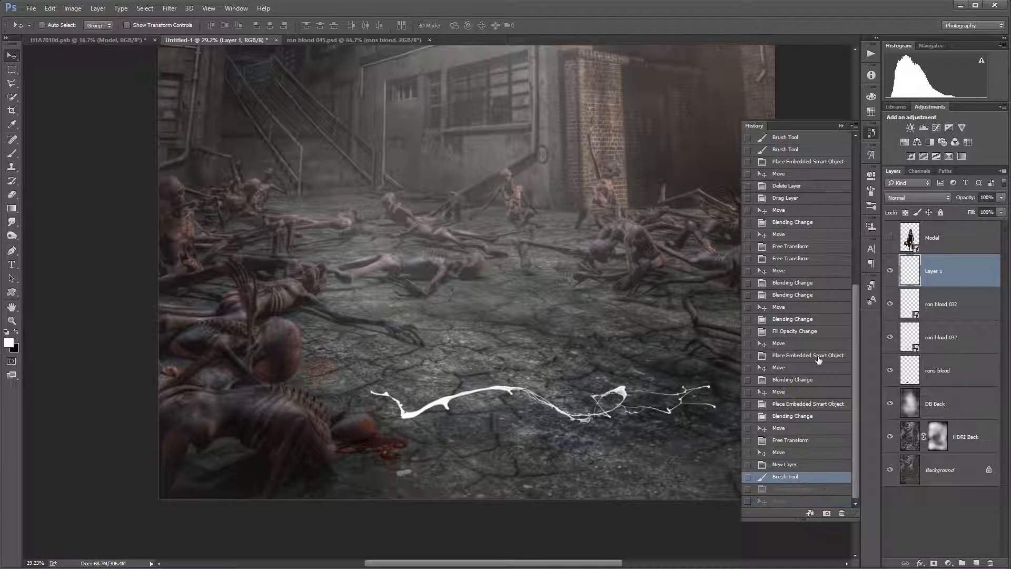
{"action": "left_click", "coordinate": [806, 464]}
{"action": "left_click", "coordinate": [871, 132]}
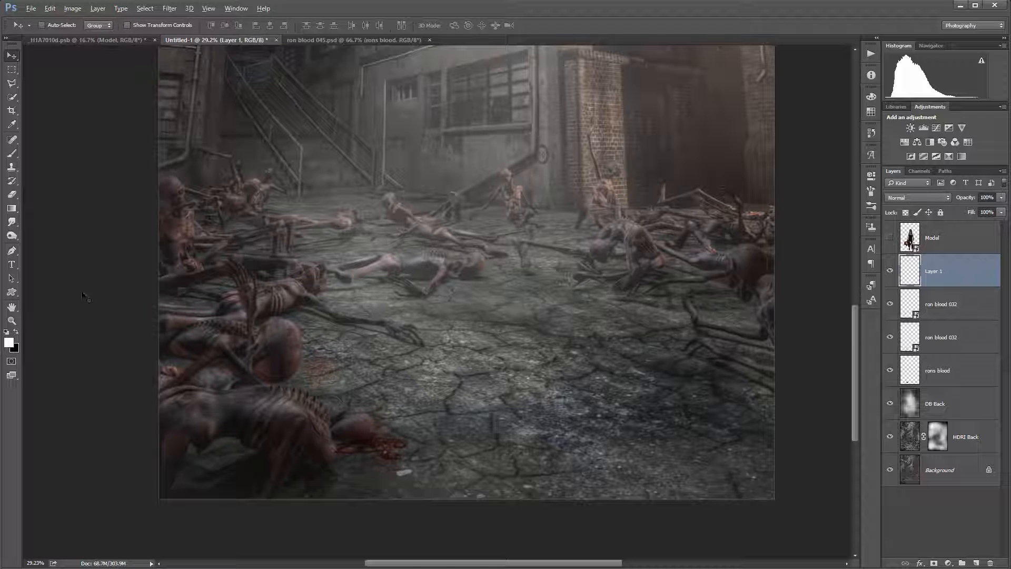
Step: Sample dark red from the foreground body's bloody head and stamp the stringy splatter across the cracked ground
{"action": "left_click", "coordinate": [12, 153]}
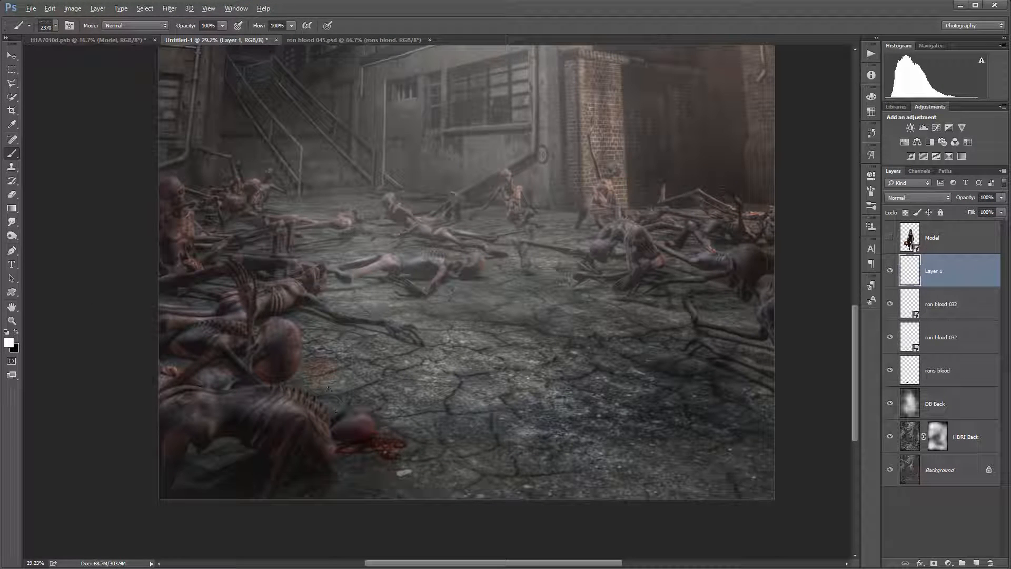
{"action": "left_click", "coordinate": [365, 428], "text": "alt"}
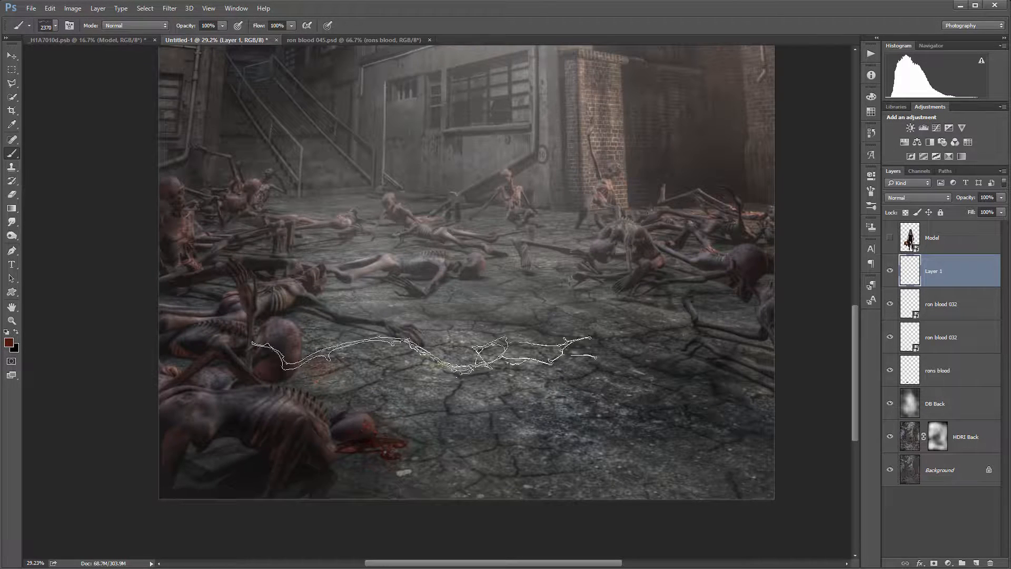
{"action": "left_click", "coordinate": [537, 391]}
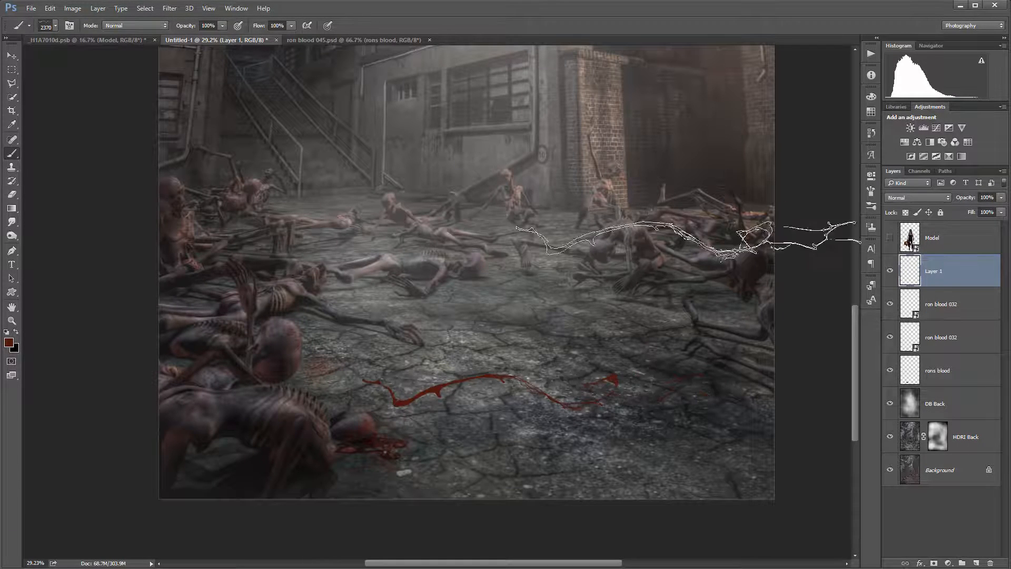
Step: Set Layer 1's stringy splatter to Soft Light and scale it to about 36% on the ground below the nearest body's head
{"action": "left_click", "coordinate": [924, 196]}
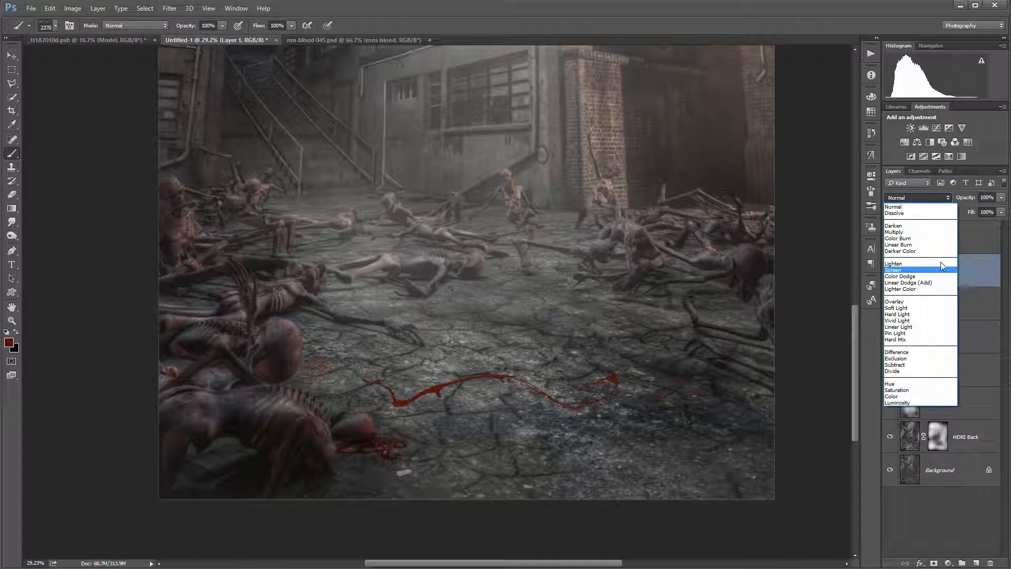
{"action": "left_click", "coordinate": [926, 310]}
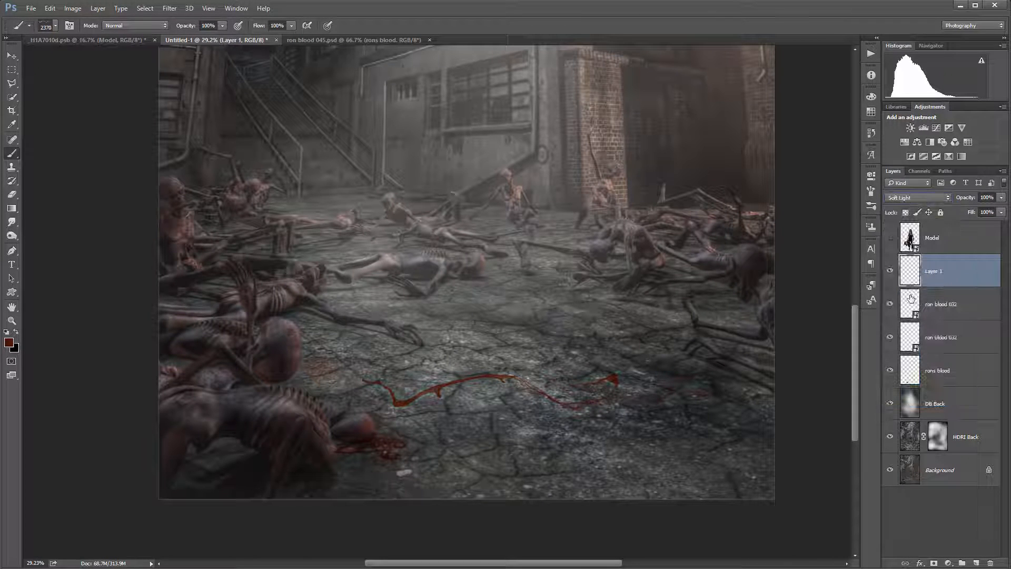
{"action": "key", "text": "ctrl+t"}
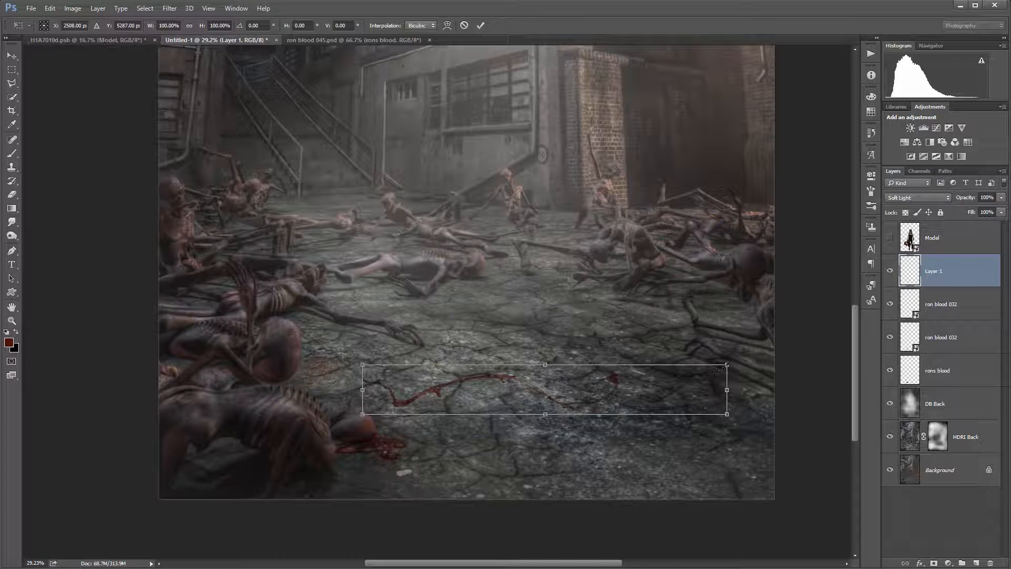
{"action": "mouse_move", "coordinate": [717, 371]}
{"action": "left_mouse_down"}
{"action": "mouse_move", "coordinate": [643, 368]}
{"action": "mouse_move", "coordinate": [486, 390]}
{"action": "mouse_move", "coordinate": [484, 417]}
{"action": "mouse_move", "coordinate": [435, 457]}
{"action": "mouse_move", "coordinate": [395, 349]}
{"action": "mouse_move", "coordinate": [385, 367]}
{"action": "mouse_move", "coordinate": [398, 280]}
{"action": "mouse_move", "coordinate": [408, 306]}
{"action": "mouse_move", "coordinate": [427, 312]}
{"action": "mouse_move", "coordinate": [482, 371]}
{"action": "mouse_move", "coordinate": [498, 443]}
{"action": "mouse_move", "coordinate": [419, 476]}
{"action": "left_mouse_up"}
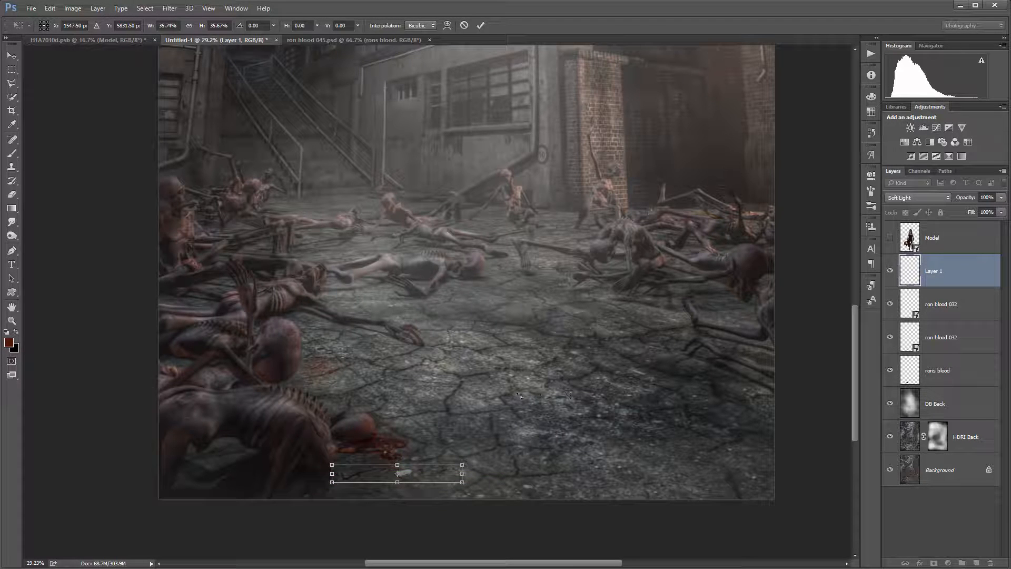
{"action": "key", "text": "Return"}
Step: Move the shrunken stringy splatter up onto the cracked ground just behind the foreground body's head
{"action": "key", "text": "b"}
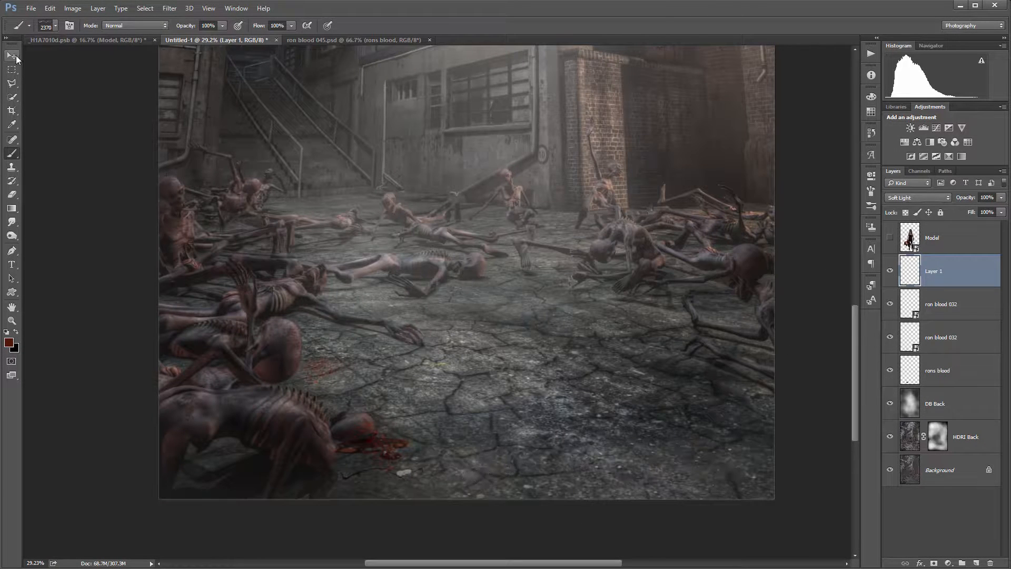
{"action": "left_click", "coordinate": [16, 56]}
{"action": "left_click_drag", "start_coordinate": [426, 470], "coordinate": [393, 388]}
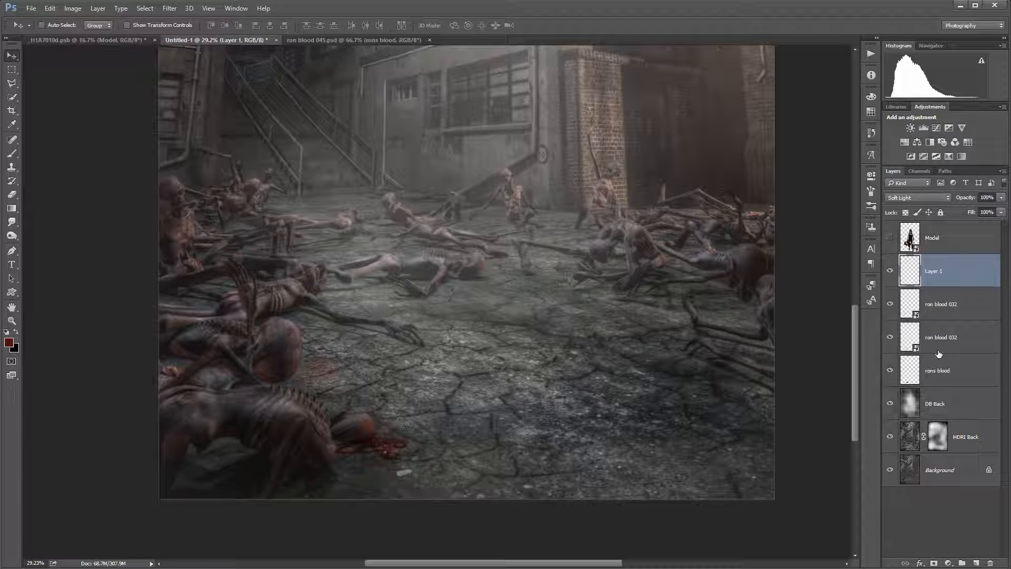
Step: Move the splatter on the upper ron blood 032 layer onto the ribbed back of the foreground body
{"action": "left_click", "coordinate": [901, 318]}
{"action": "left_click_drag", "start_coordinate": [338, 378], "coordinate": [326, 431]}
{"action": "scroll", "coordinate": [259, 441], "scroll_direction": "up", "scroll_amount": 2}
{"action": "left_click_drag", "start_coordinate": [295, 399], "coordinate": [258, 397]}
{"action": "scroll", "coordinate": [322, 401], "scroll_direction": "up", "scroll_amount": 3}
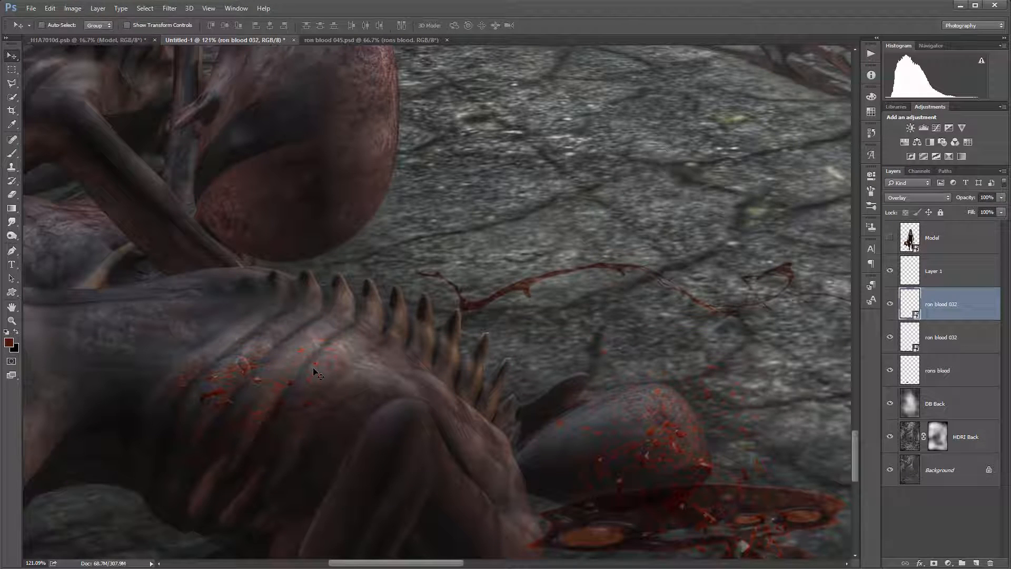
{"action": "left_click_drag", "start_coordinate": [313, 369], "coordinate": [293, 383]}
Step: Try a custom Warp on the splatter lying on the foreground body's back
{"action": "left_click", "coordinate": [51, 8]}
{"action": "mouse_move", "coordinate": [129, 219]}
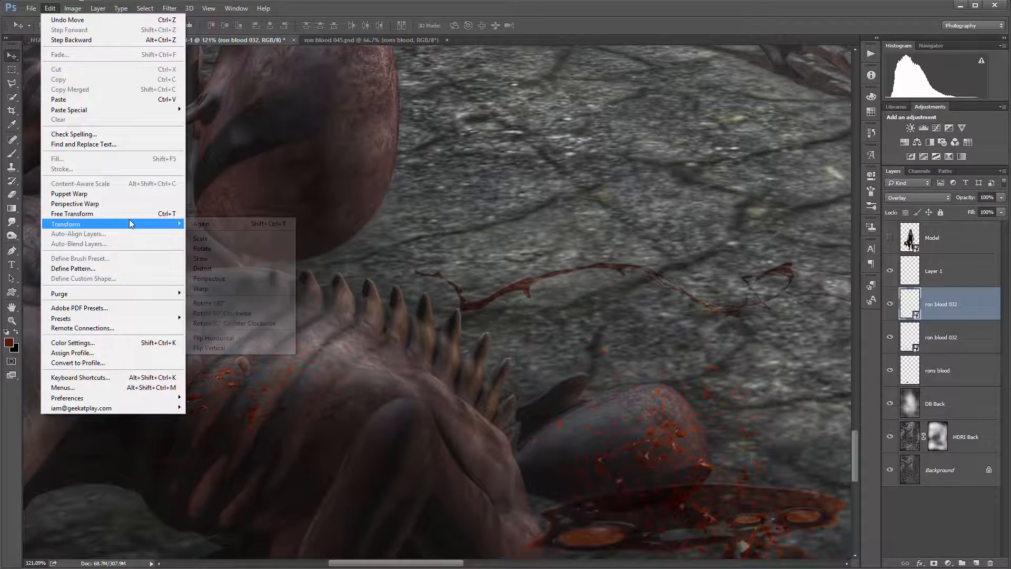
{"action": "left_click", "coordinate": [233, 290]}
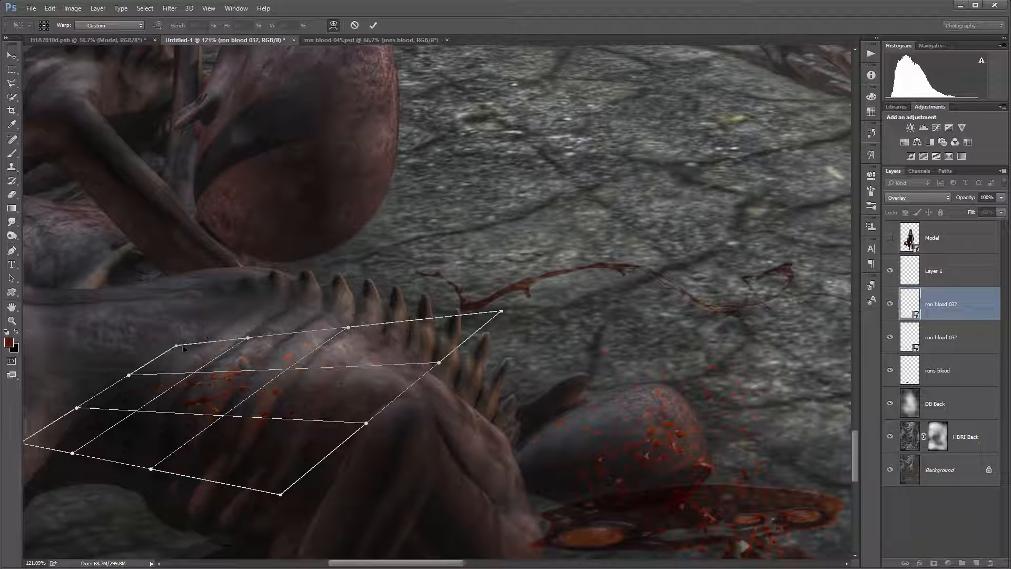
{"action": "key", "text": "Return"}
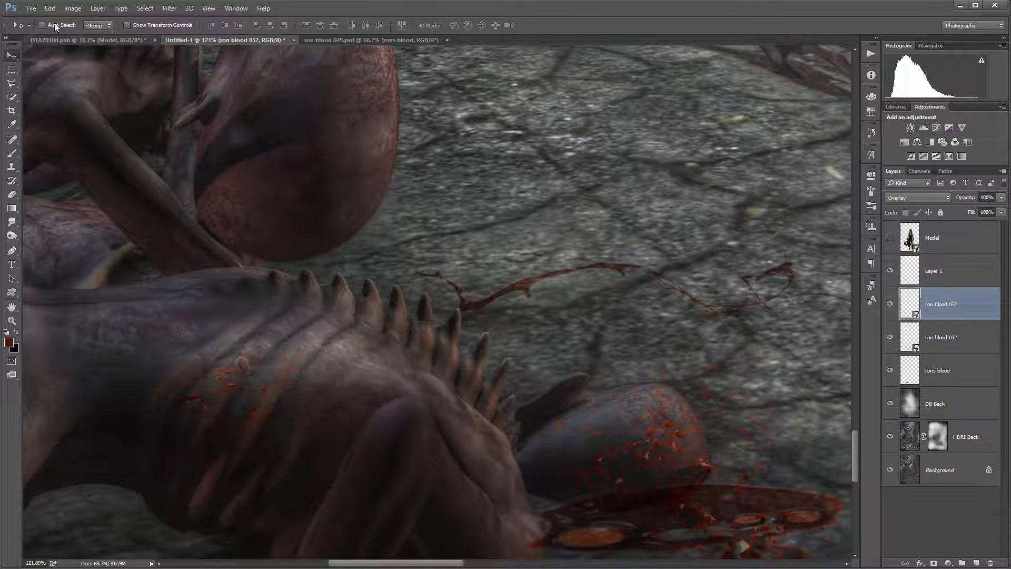
Step: Try to bend the back splatter with Puppet Warp by placing pins among its droplets and moving them
{"action": "left_click", "coordinate": [50, 8]}
{"action": "mouse_move", "coordinate": [134, 226]}
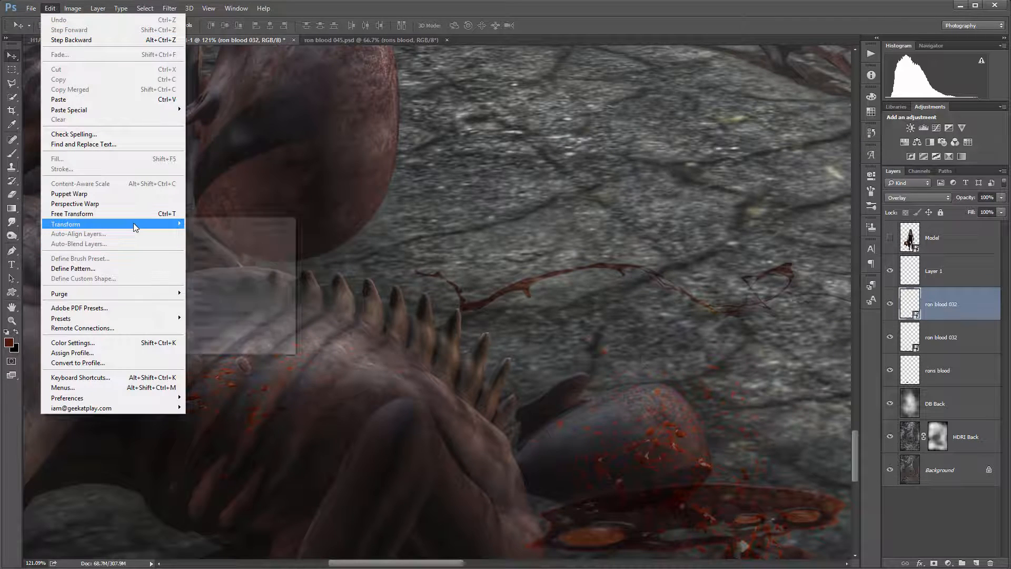
{"action": "left_click", "coordinate": [112, 198]}
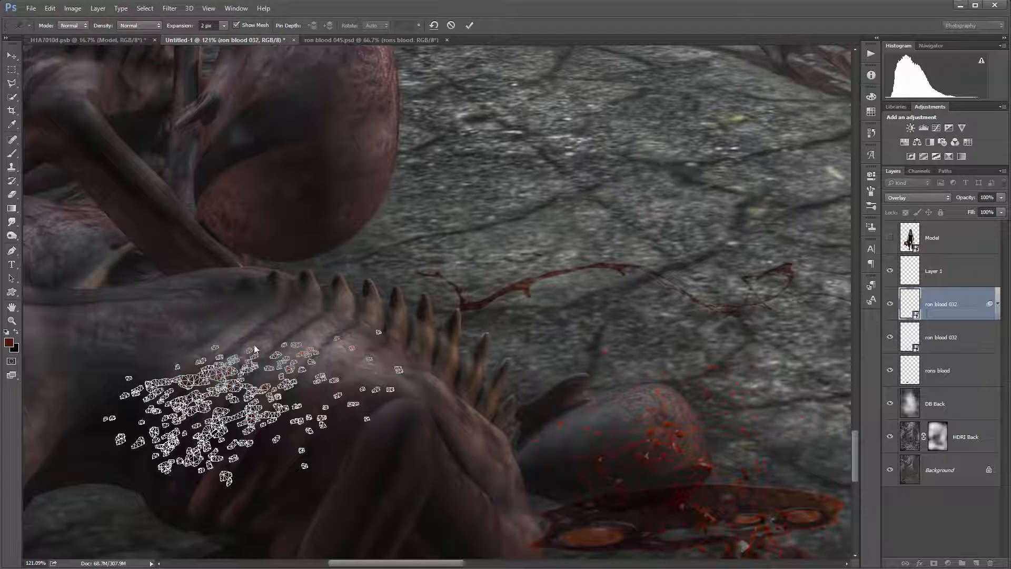
{"action": "left_click", "coordinate": [219, 399]}
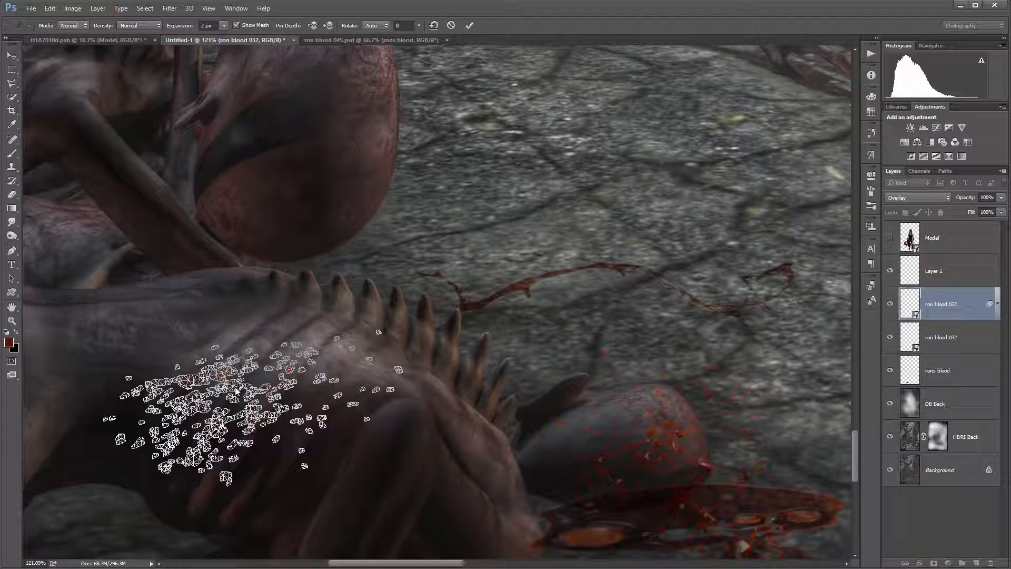
{"action": "left_click_drag", "start_coordinate": [233, 387], "coordinate": [237, 385]}
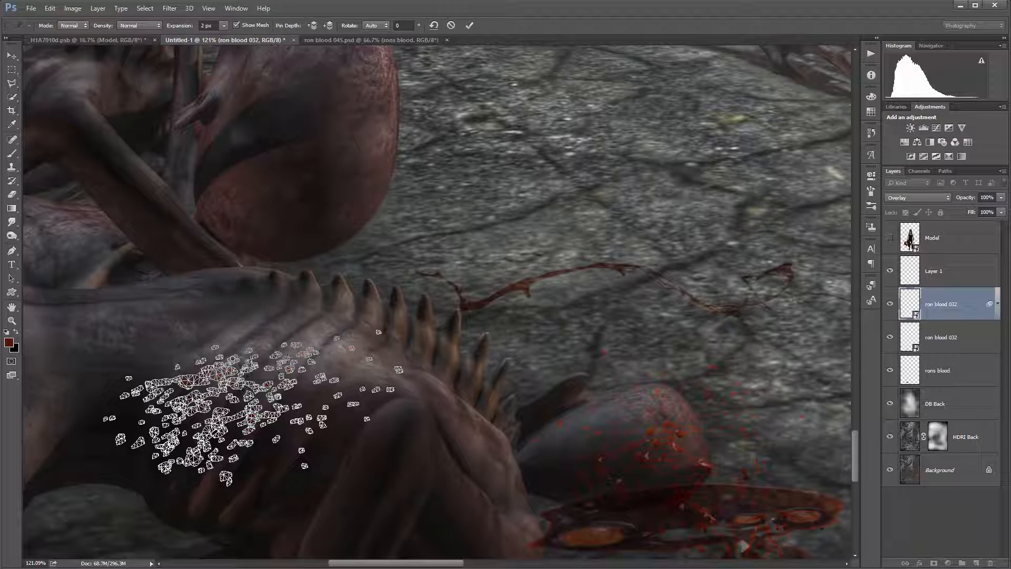
{"action": "left_click", "coordinate": [276, 353]}
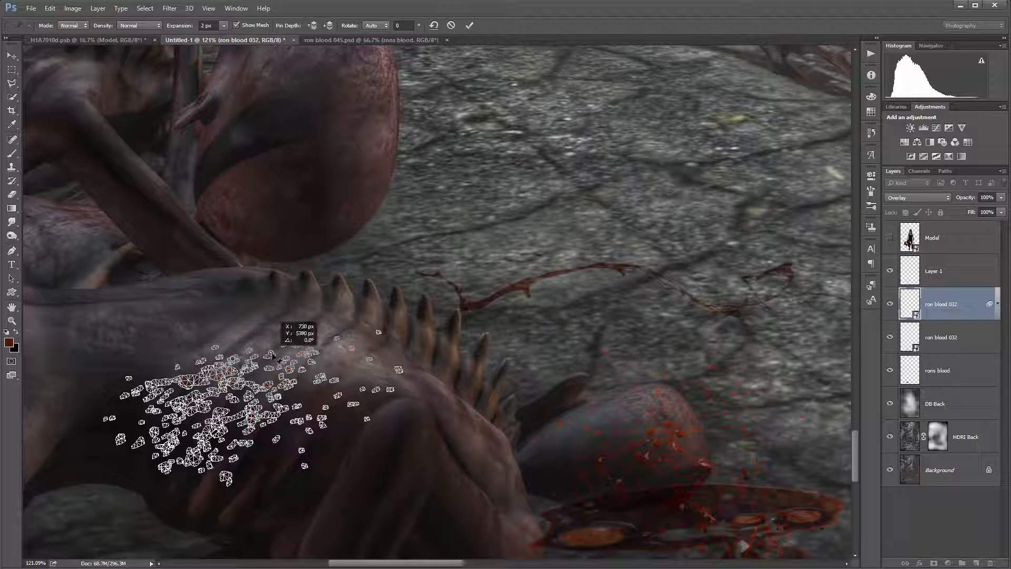
{"action": "left_click", "coordinate": [257, 357]}
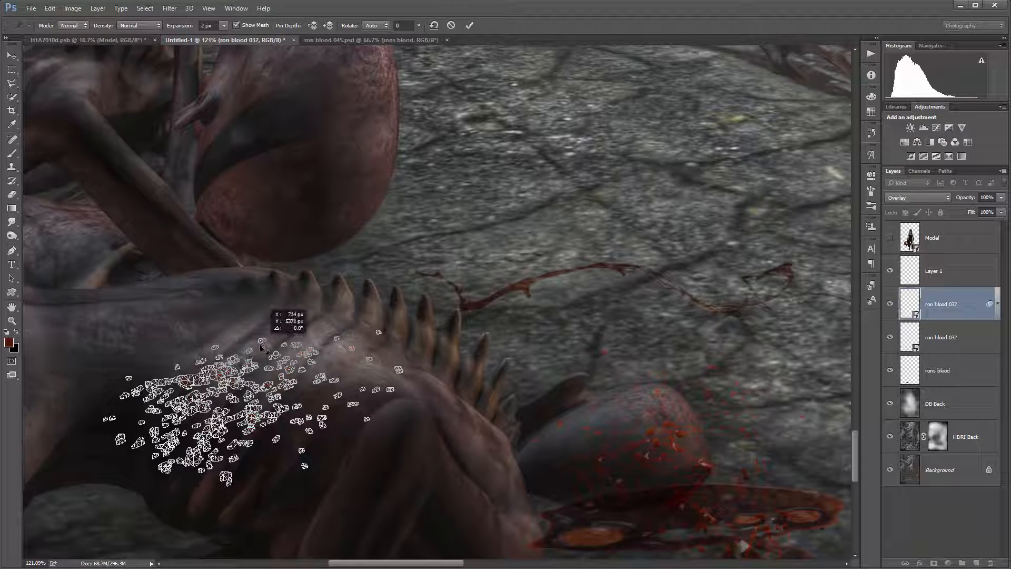
{"action": "key", "text": "Return"}
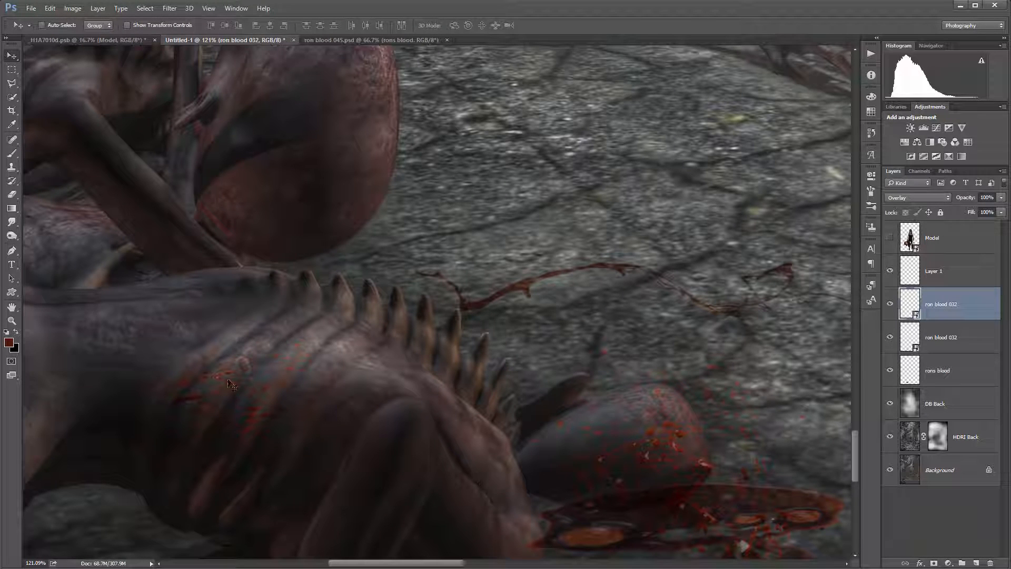
Step: Warp the splatter on the foreground body's back, pulling in its corners and curving the mesh to follow the ribs
{"action": "left_click", "coordinate": [50, 8]}
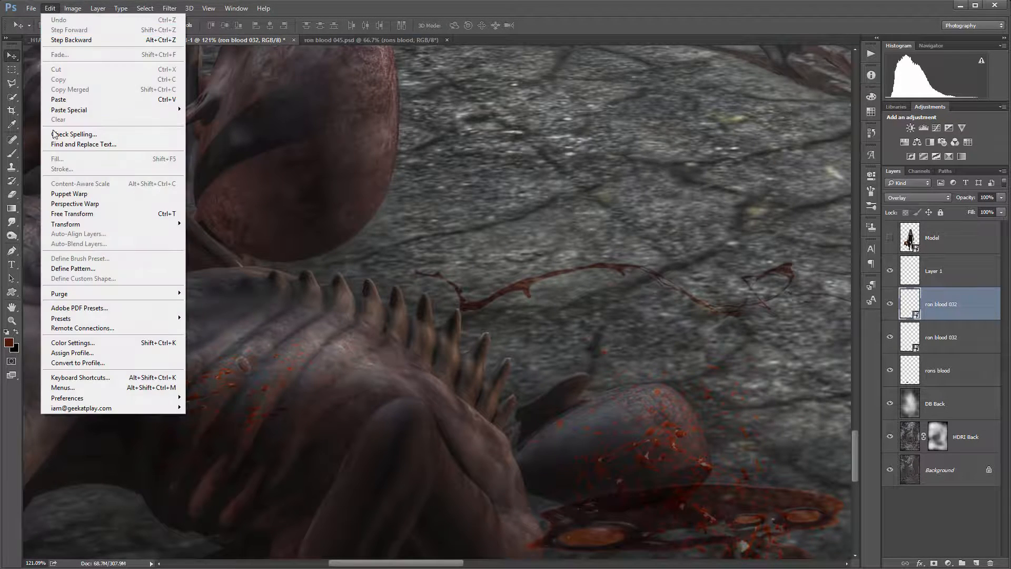
{"action": "mouse_move", "coordinate": [132, 225]}
{"action": "left_click", "coordinate": [226, 287]}
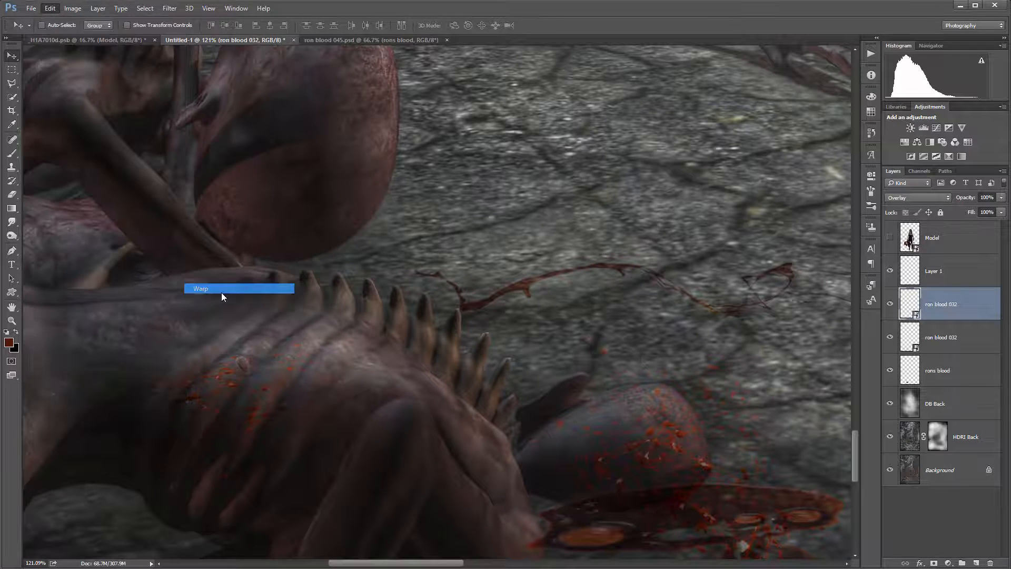
{"action": "left_click_drag", "start_coordinate": [176, 347], "coordinate": [202, 330]}
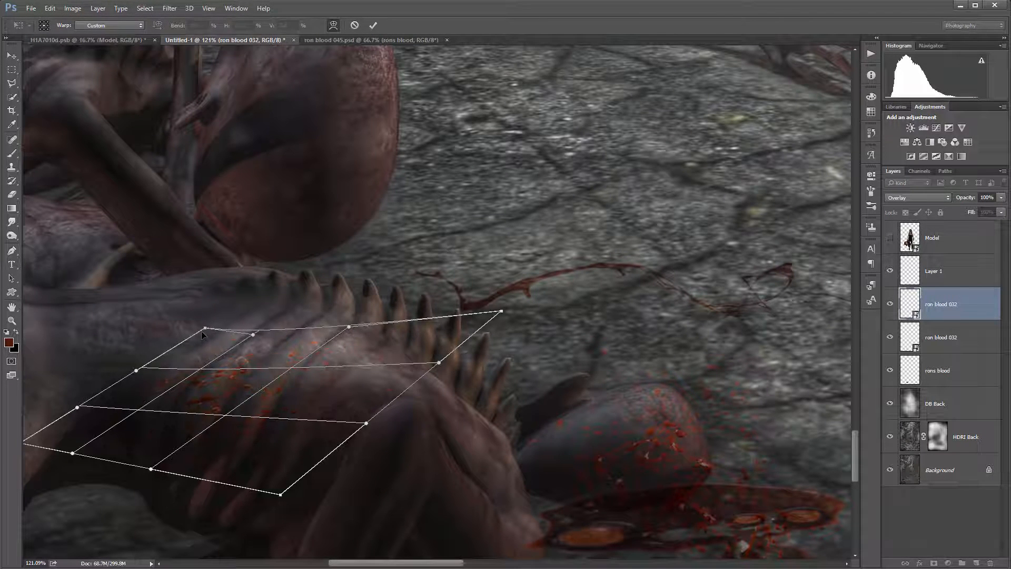
{"action": "left_click_drag", "start_coordinate": [255, 372], "coordinate": [218, 373]}
{"action": "left_click_drag", "start_coordinate": [300, 372], "coordinate": [294, 365]}
{"action": "left_click_drag", "start_coordinate": [152, 469], "coordinate": [231, 461]}
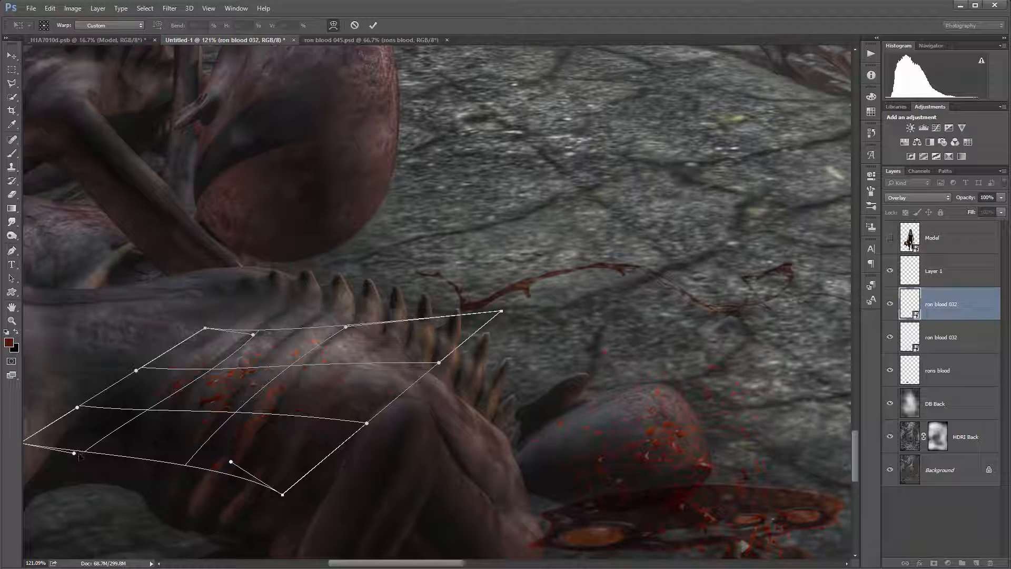
{"action": "left_click_drag", "start_coordinate": [84, 453], "coordinate": [190, 487]}
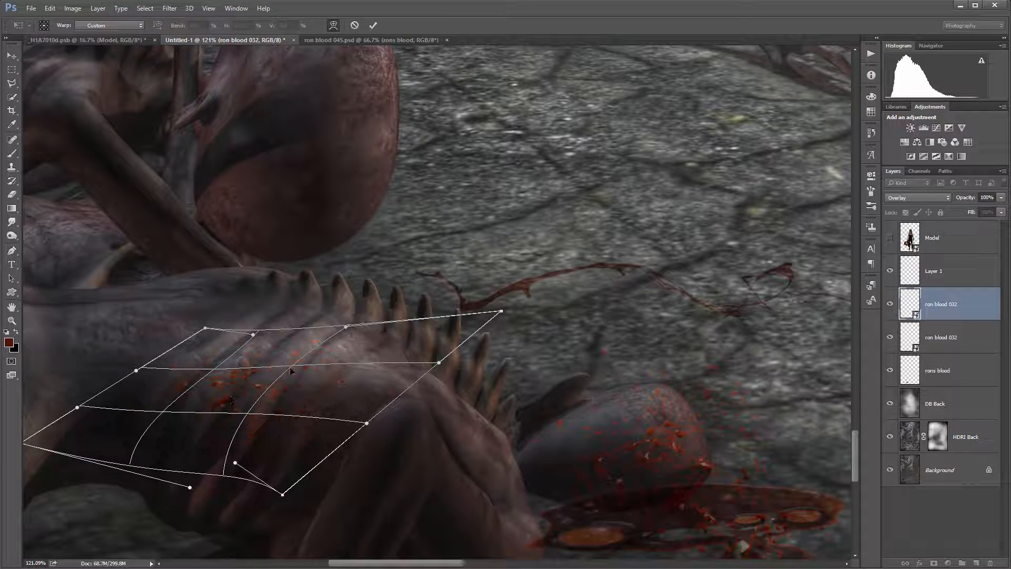
{"action": "left_click_drag", "start_coordinate": [291, 368], "coordinate": [284, 361]}
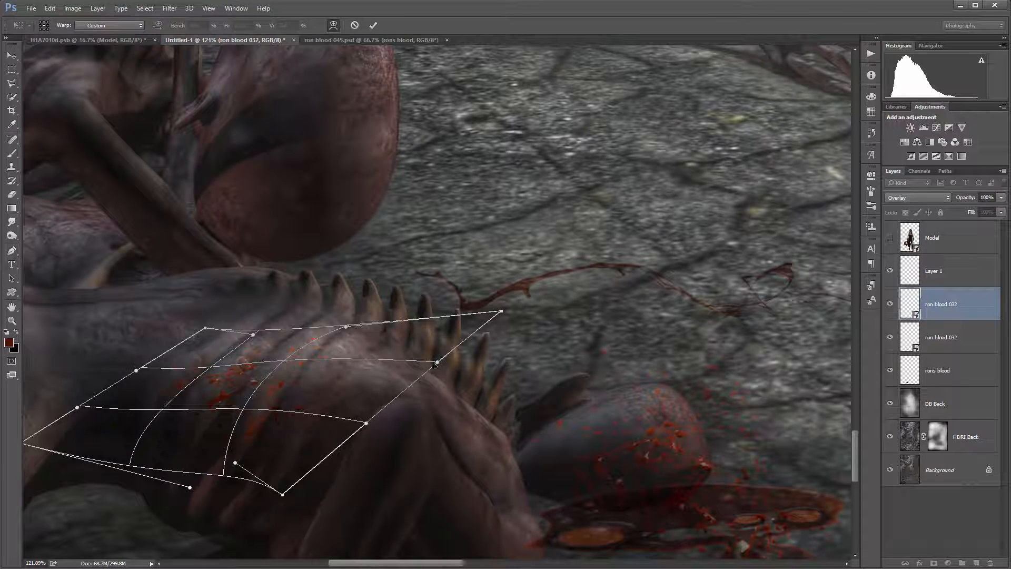
{"action": "left_click_drag", "start_coordinate": [436, 363], "coordinate": [388, 359]}
{"action": "left_click_drag", "start_coordinate": [274, 358], "coordinate": [285, 358]}
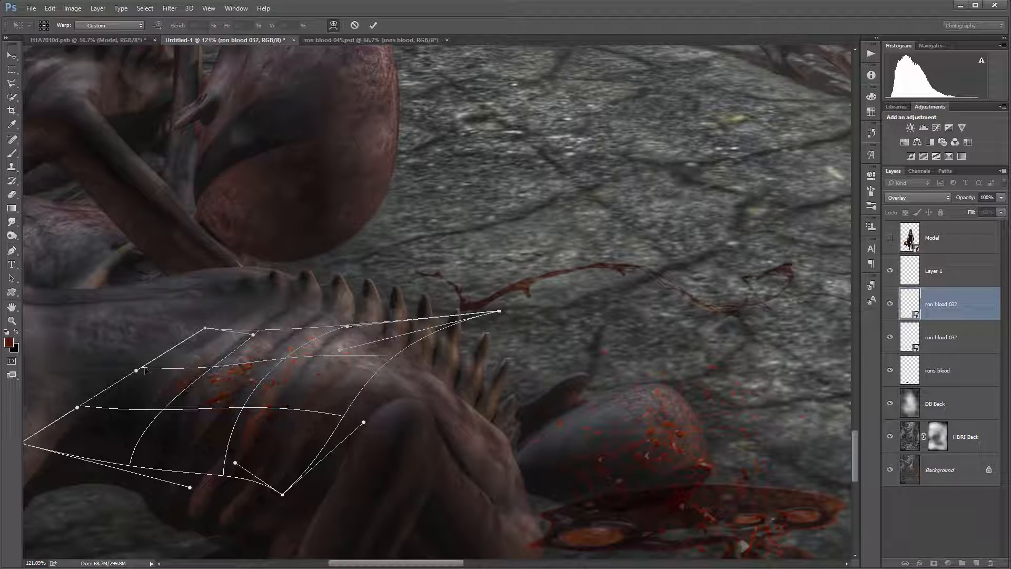
{"action": "left_click_drag", "start_coordinate": [211, 332], "coordinate": [225, 323]}
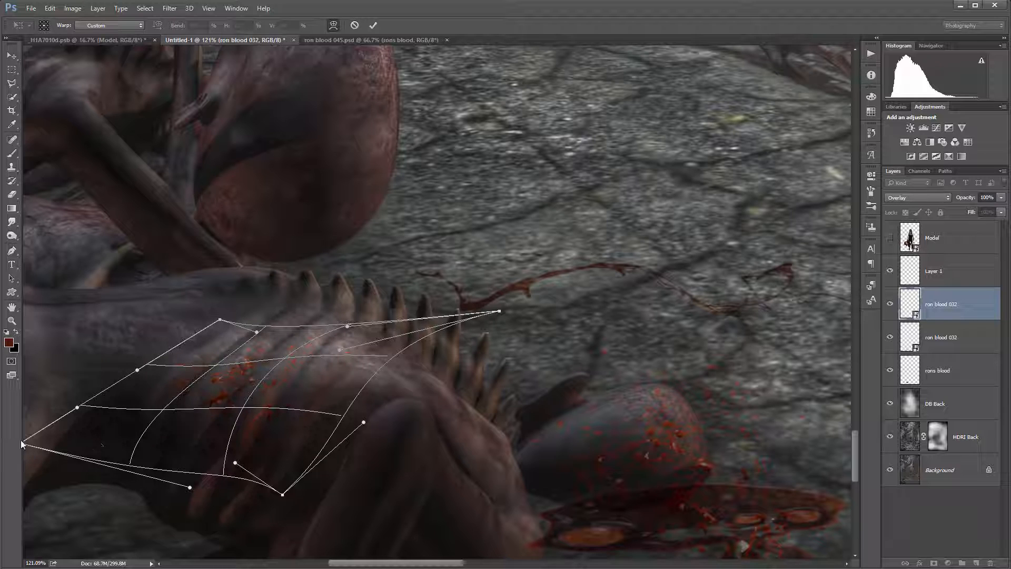
{"action": "left_click_drag", "start_coordinate": [38, 436], "coordinate": [71, 455]}
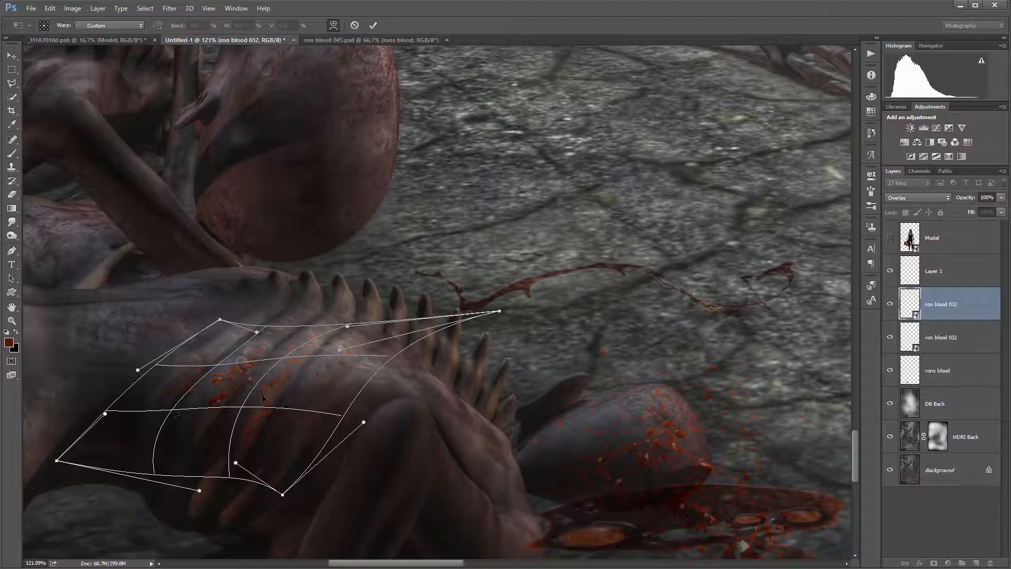
{"action": "left_click_drag", "start_coordinate": [263, 399], "coordinate": [243, 404]}
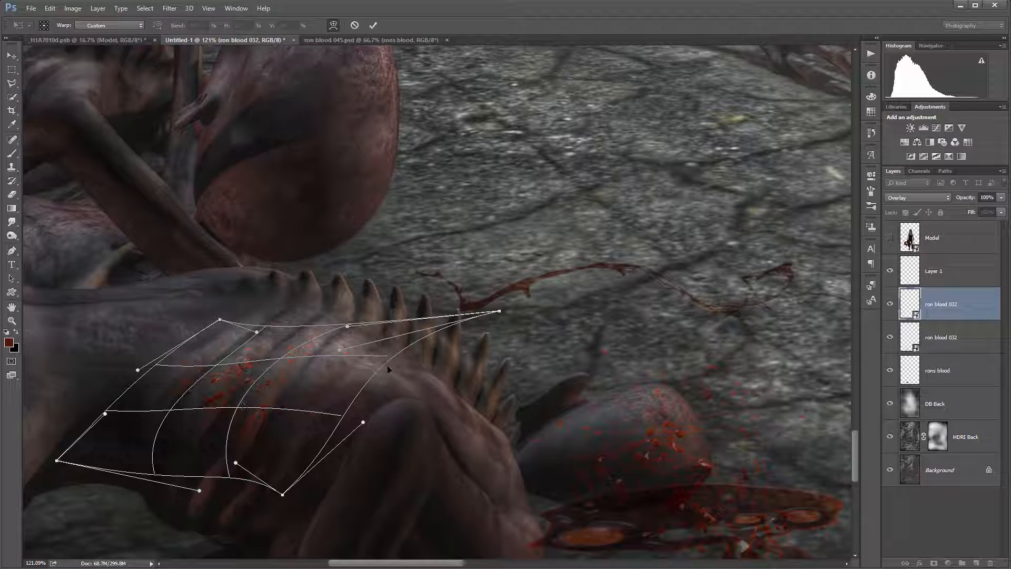
{"action": "left_click_drag", "start_coordinate": [342, 418], "coordinate": [331, 415]}
{"action": "key", "text": "Return"}
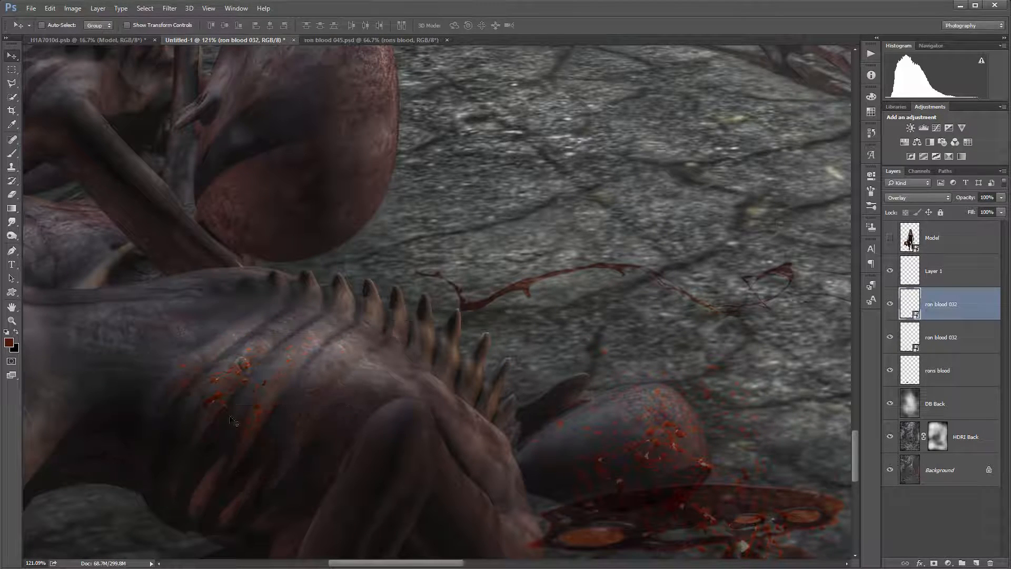
Step: Try Soft Light on the back splatter's layer and settle on Multiply as its blend mode
{"action": "left_click", "coordinate": [890, 306]}
{"action": "left_click", "coordinate": [949, 197]}
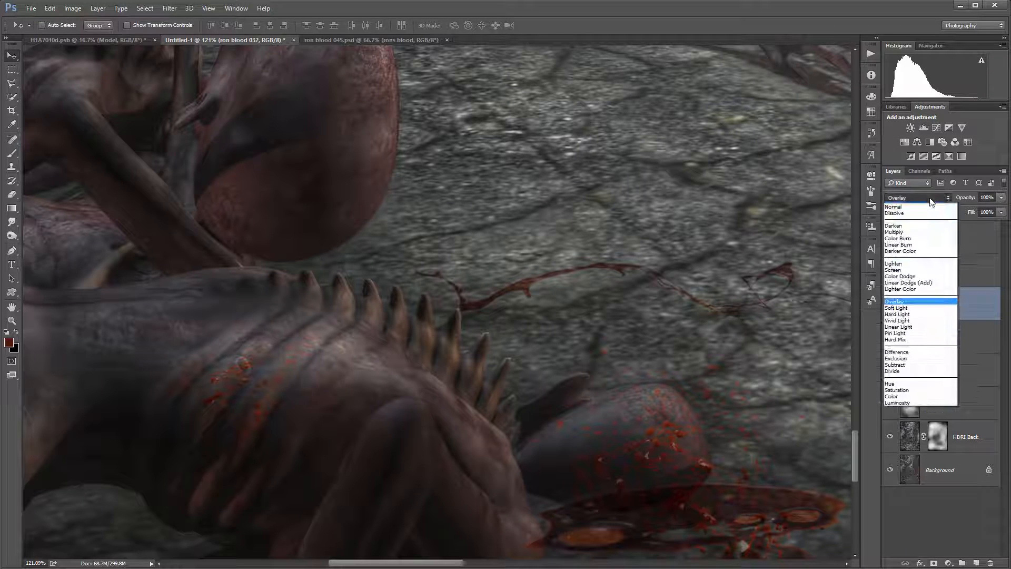
{"action": "left_click", "coordinate": [910, 311]}
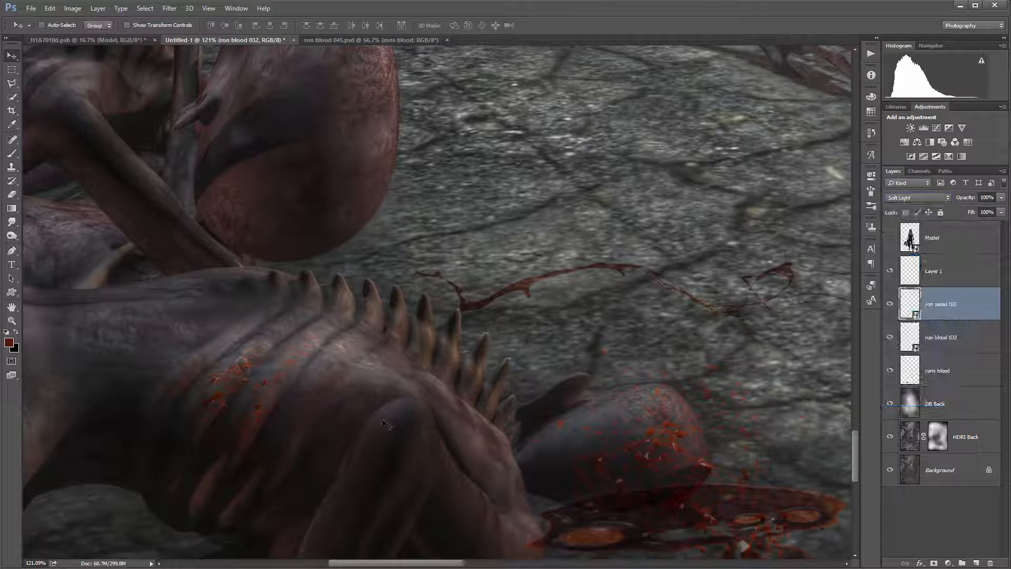
{"action": "left_click", "coordinate": [921, 199]}
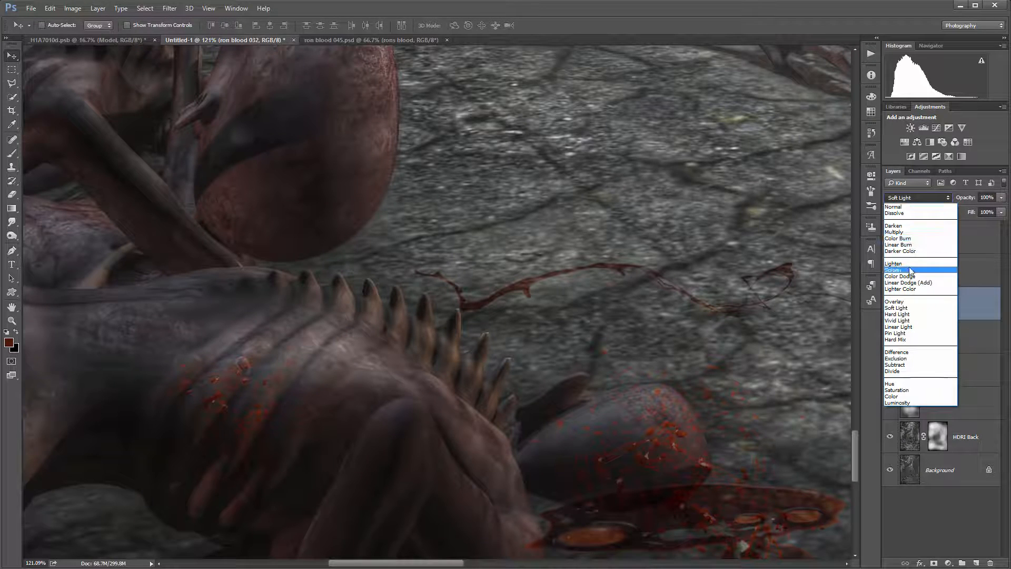
{"action": "left_click", "coordinate": [896, 232]}
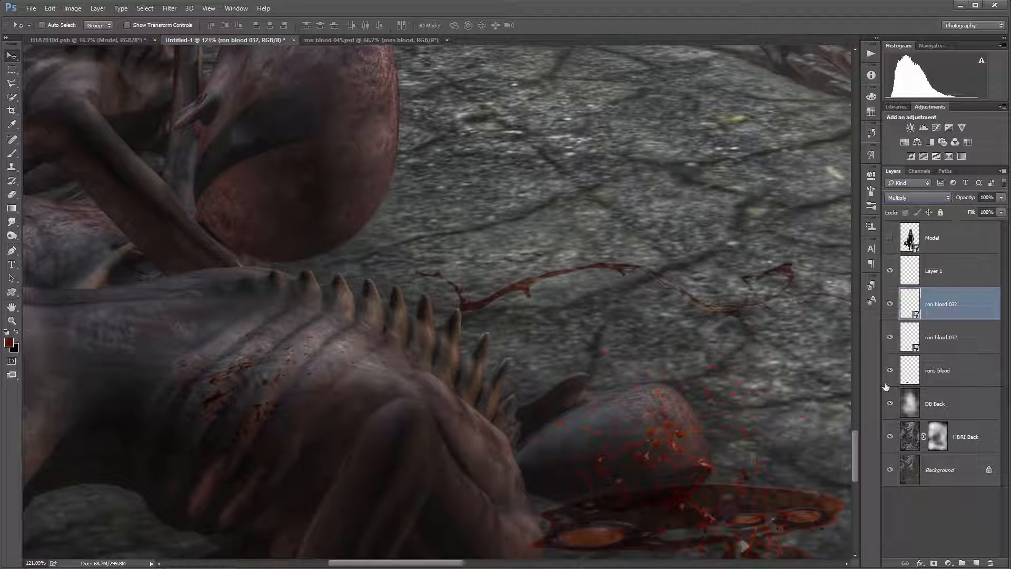
Step: Set the lower ron blood 032 layer to Multiply and shift its splatter slightly down over the body's head and blood pool
{"action": "left_click", "coordinate": [919, 352]}
{"action": "left_click", "coordinate": [927, 197]}
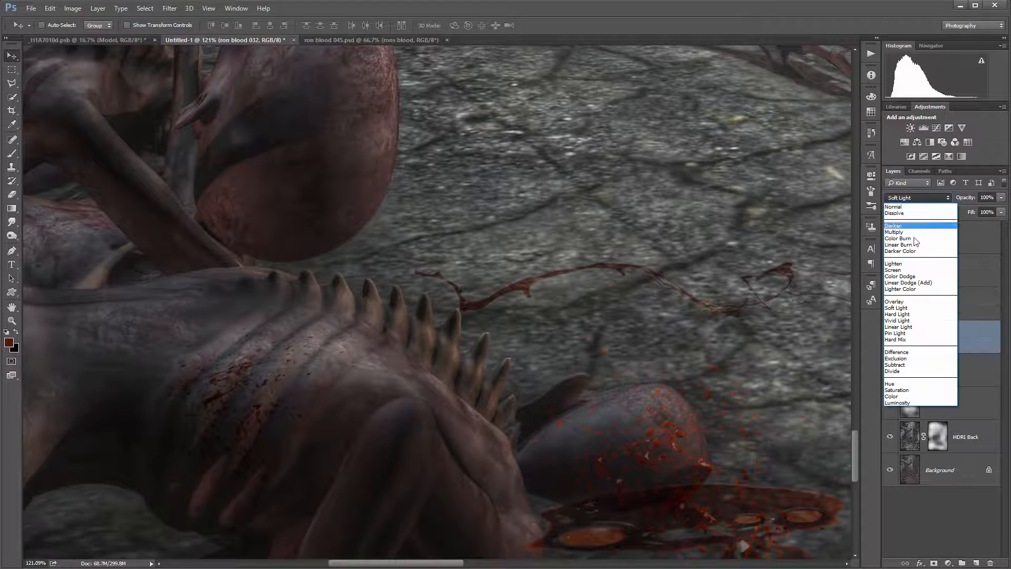
{"action": "left_click", "coordinate": [920, 232]}
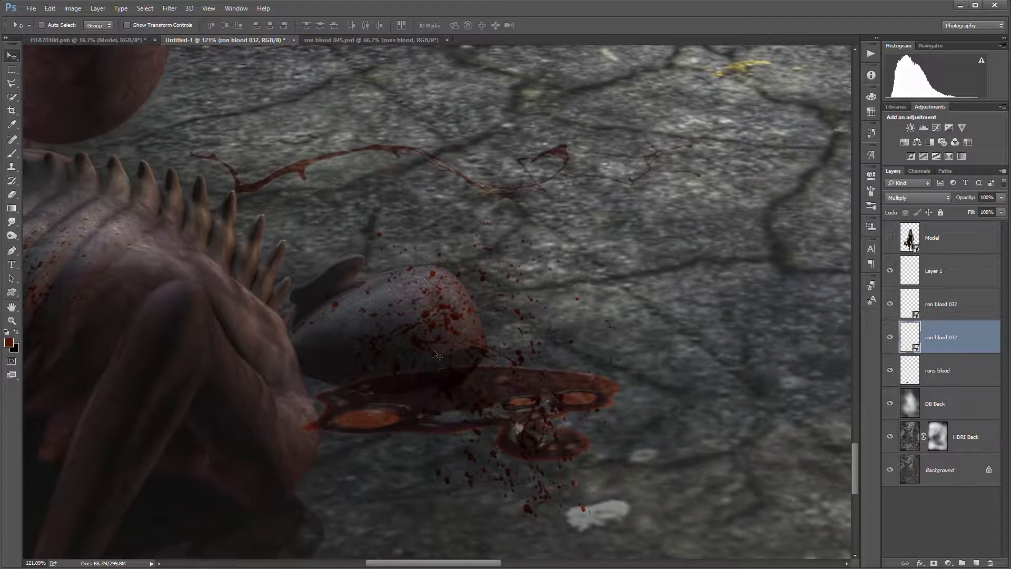
{"action": "left_click_drag", "start_coordinate": [526, 310], "coordinate": [448, 363]}
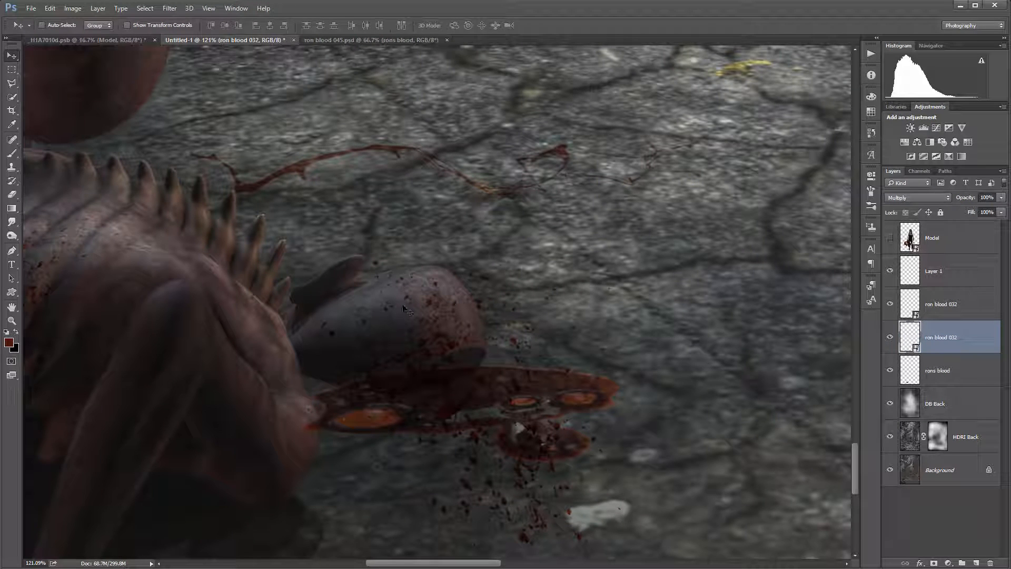
Step: Start warping the lower ron blood 032 splatter, pulling its upper corners and edge inward to follow the rounded top of the body's head
{"action": "left_click", "coordinate": [50, 8]}
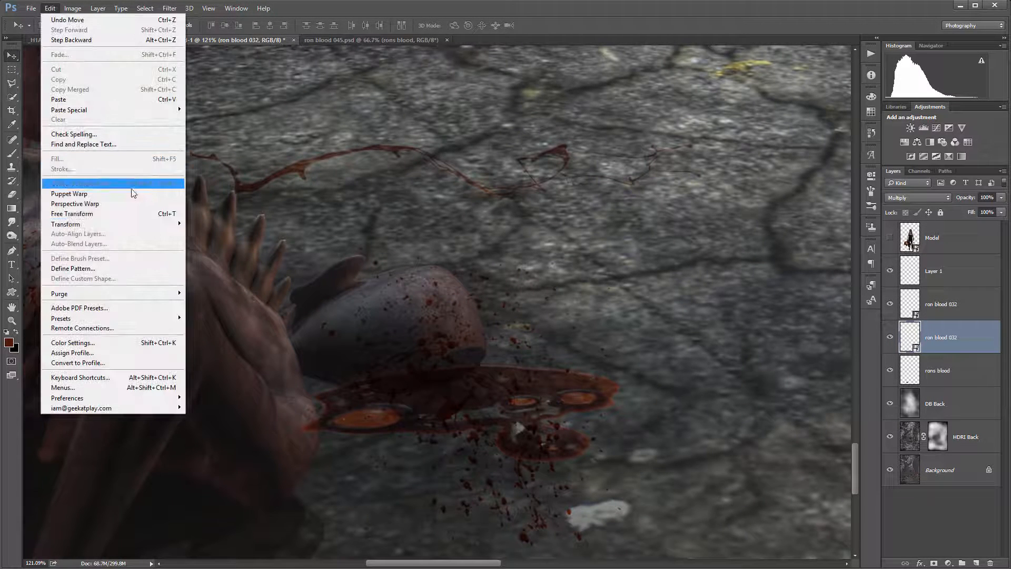
{"action": "mouse_move", "coordinate": [118, 226]}
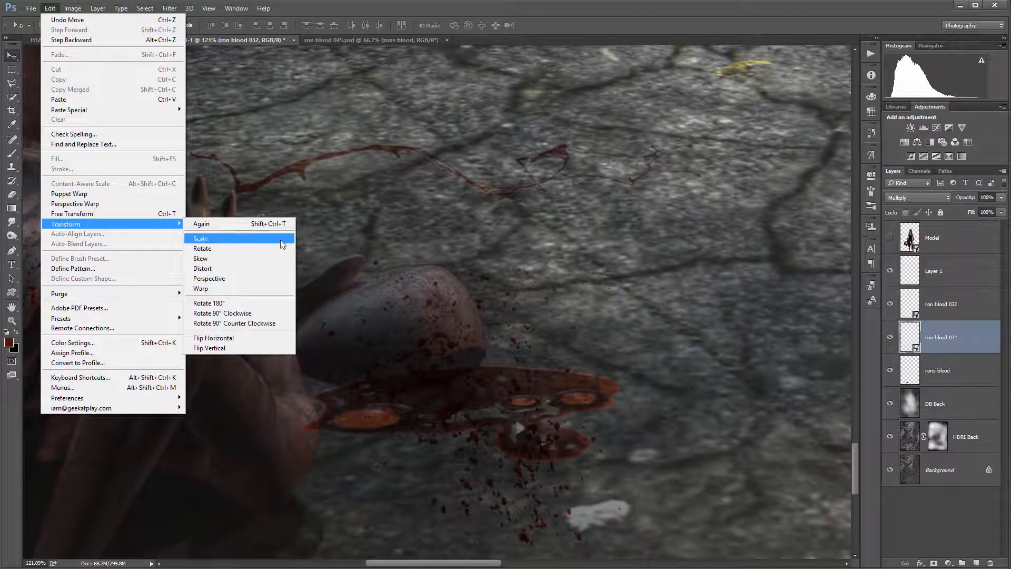
{"action": "left_click", "coordinate": [251, 288]}
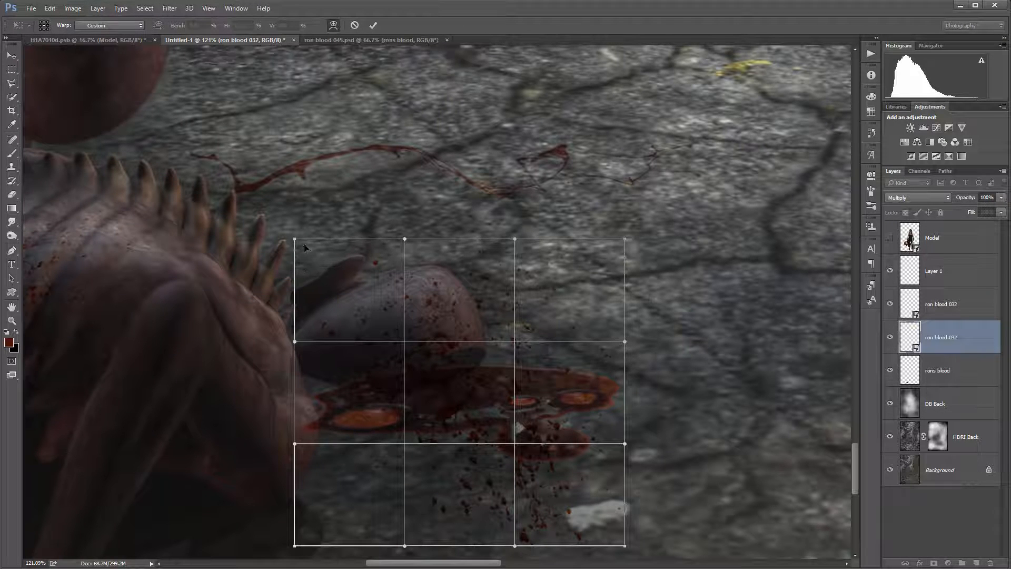
{"action": "left_click_drag", "start_coordinate": [295, 240], "coordinate": [309, 280]}
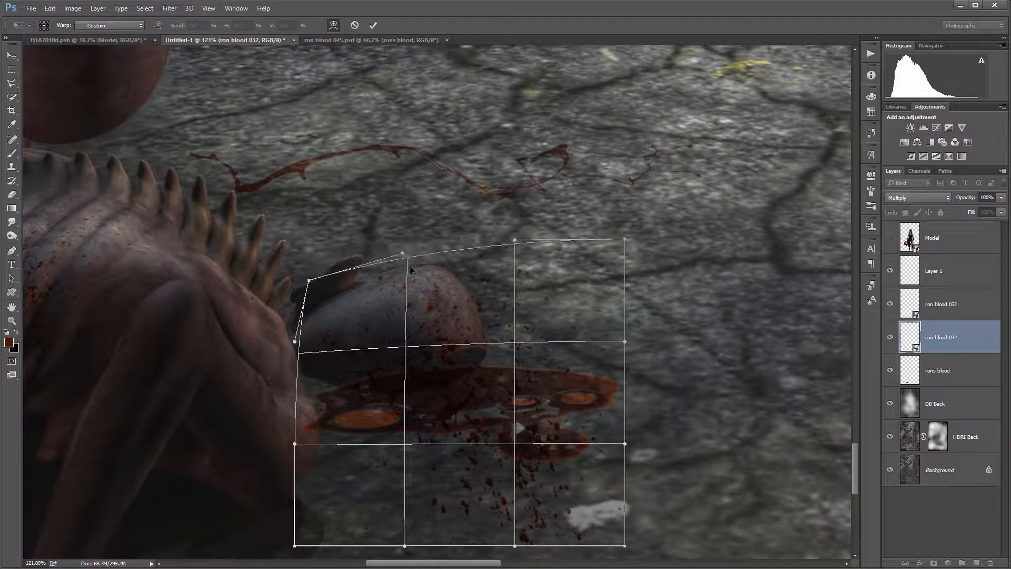
{"action": "left_click_drag", "start_coordinate": [411, 268], "coordinate": [409, 281]}
{"action": "left_click_drag", "start_coordinate": [515, 254], "coordinate": [464, 259]}
{"action": "left_click_drag", "start_coordinate": [626, 240], "coordinate": [586, 314]}
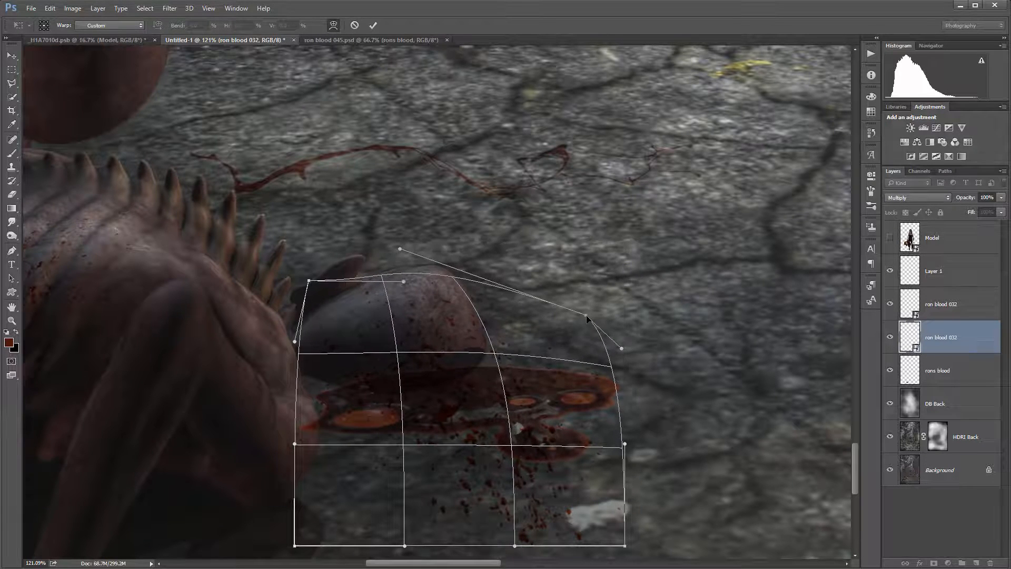
Step: Finish the head splatter's warp by bending its inner mesh and drawing the lower edge up so the droplets lie around the blood pool
{"action": "left_click_drag", "start_coordinate": [501, 361], "coordinate": [453, 426]}
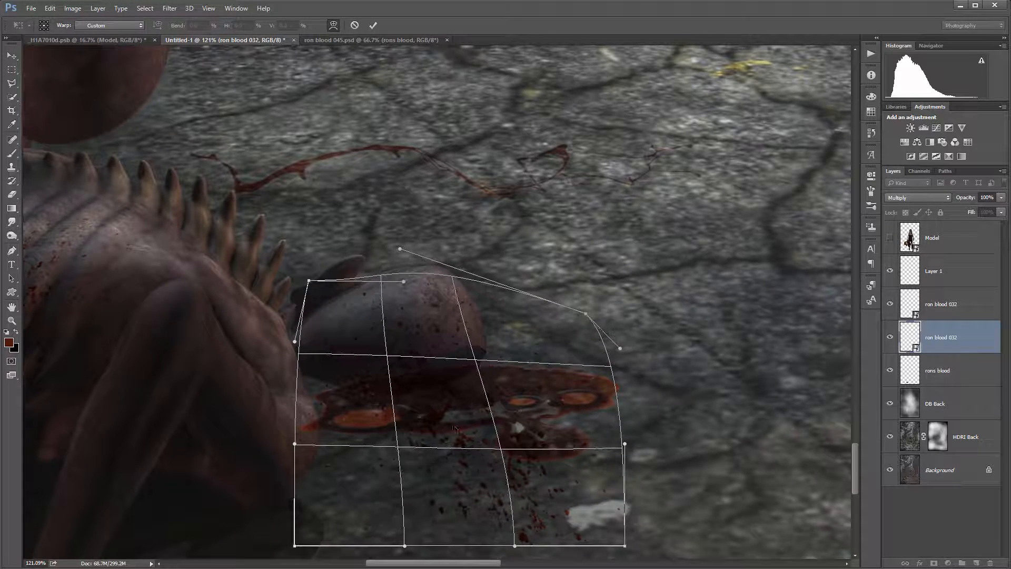
{"action": "left_click_drag", "start_coordinate": [398, 454], "coordinate": [368, 425]}
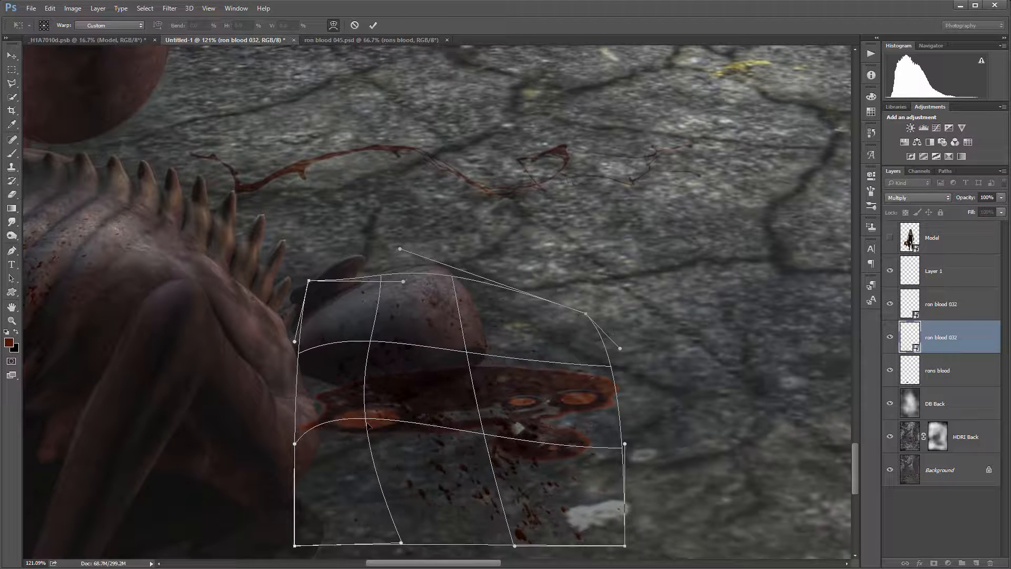
{"action": "left_click_drag", "start_coordinate": [487, 443], "coordinate": [484, 426]}
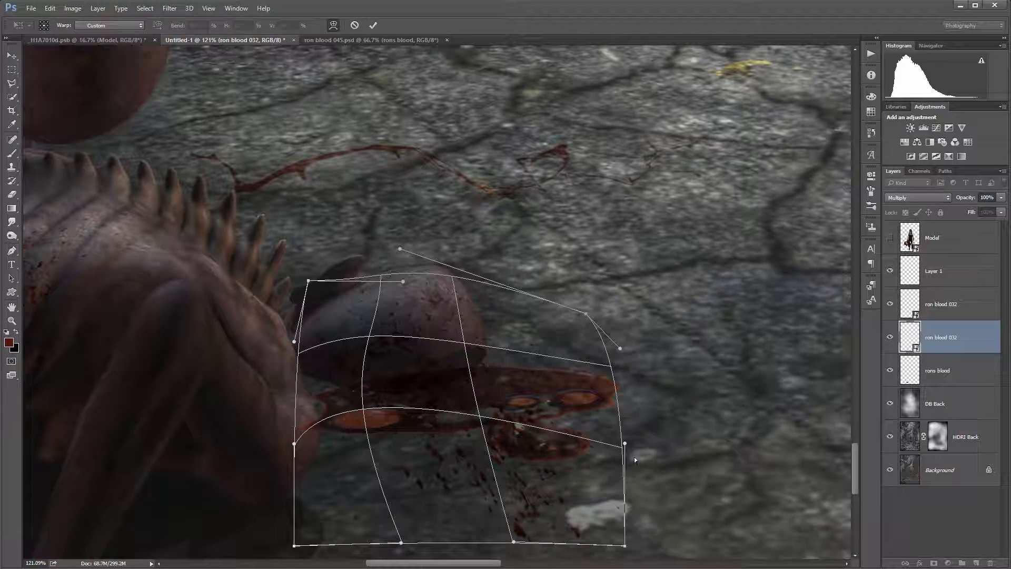
{"action": "left_click_drag", "start_coordinate": [613, 453], "coordinate": [619, 423]}
{"action": "left_click_drag", "start_coordinate": [620, 548], "coordinate": [609, 446]}
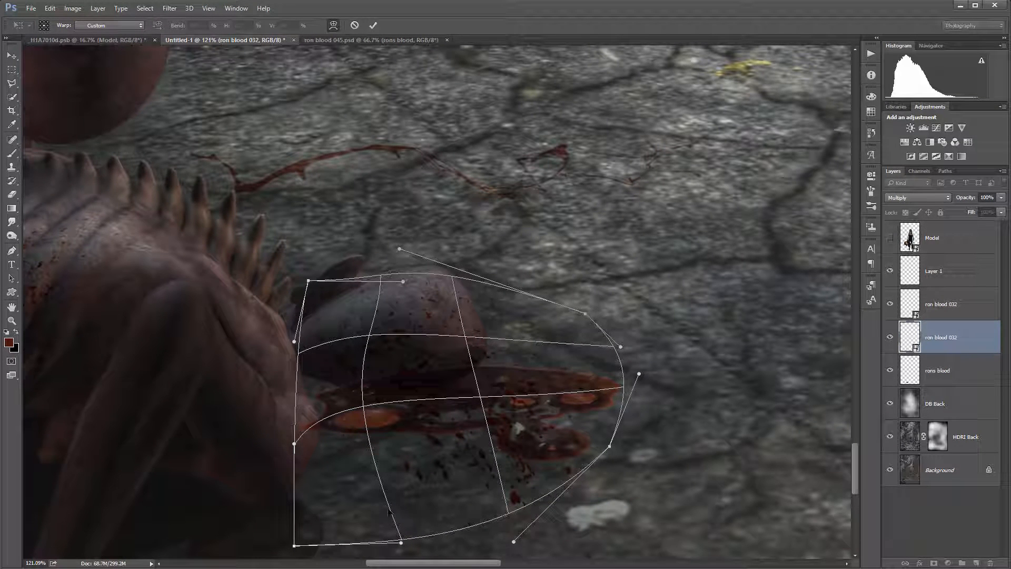
{"action": "left_click_drag", "start_coordinate": [403, 543], "coordinate": [162, 498]}
{"action": "left_click_drag", "start_coordinate": [379, 358], "coordinate": [399, 340]}
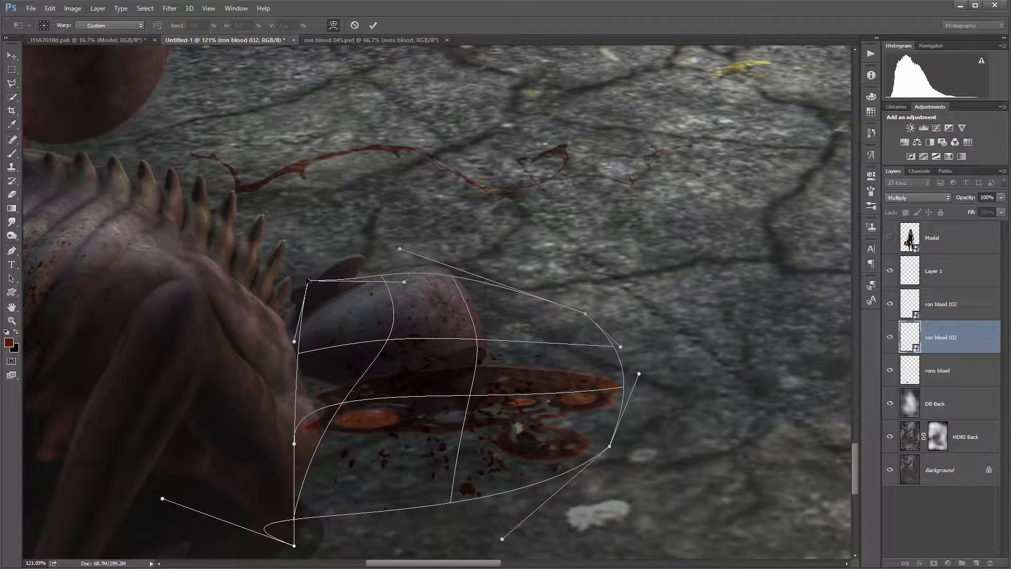
{"action": "left_click_drag", "start_coordinate": [308, 282], "coordinate": [313, 300]}
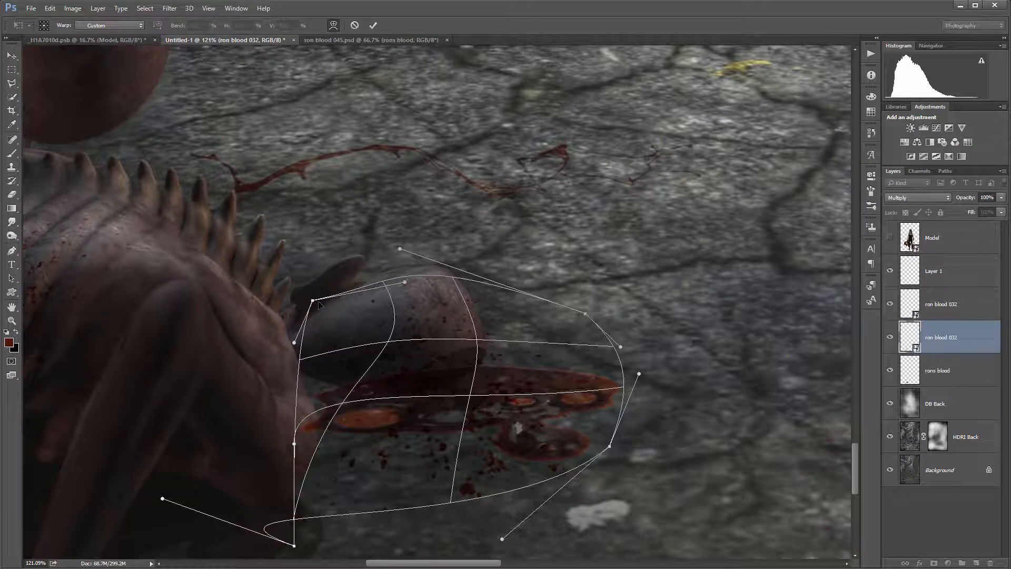
{"action": "key", "text": "Return"}
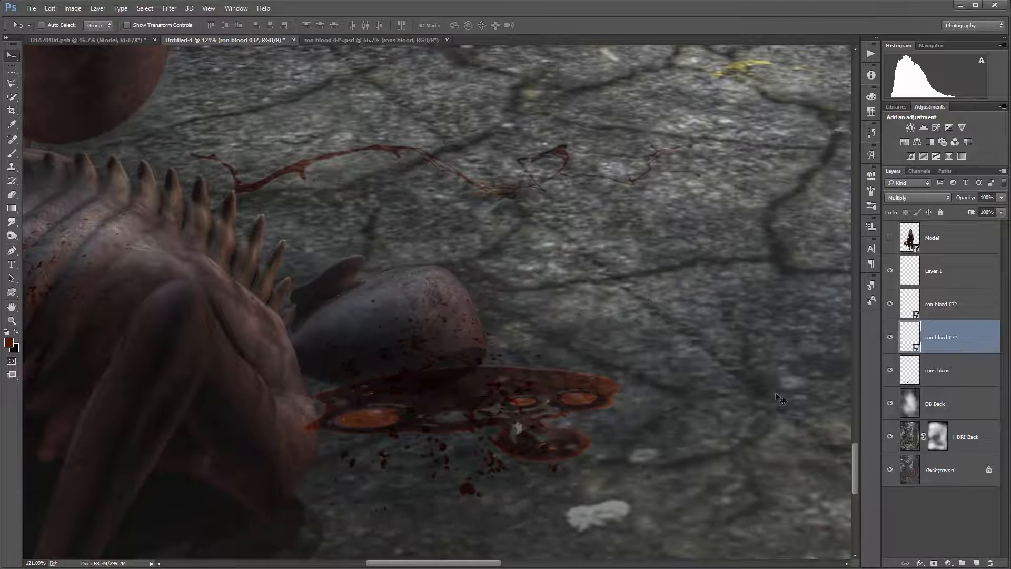
Step: Set the rons blood layer to Multiply and shift the blood pool left beneath the body's head
{"action": "left_click", "coordinate": [943, 371]}
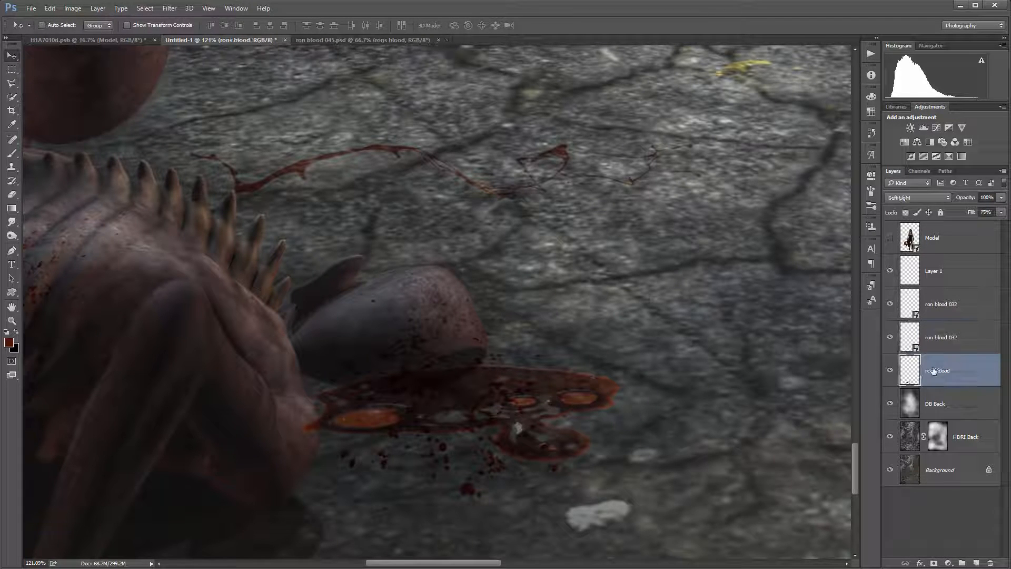
{"action": "left_click", "coordinate": [930, 198]}
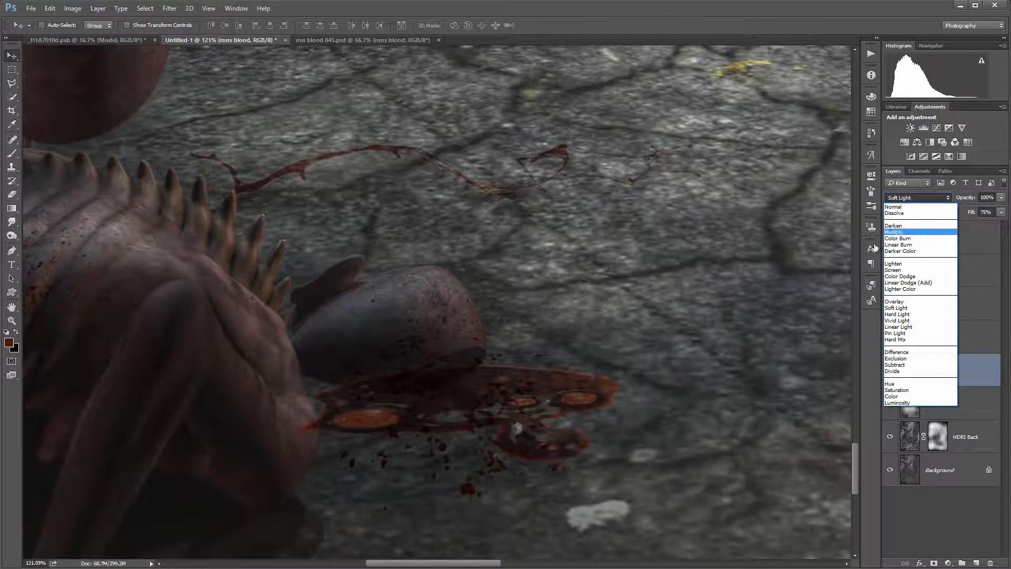
{"action": "left_click", "coordinate": [894, 232]}
{"action": "mouse_move", "coordinate": [476, 384]}
{"action": "left_mouse_down"}
{"action": "mouse_move", "coordinate": [510, 415]}
{"action": "mouse_move", "coordinate": [461, 381]}
{"action": "mouse_move", "coordinate": [495, 381]}
{"action": "mouse_move", "coordinate": [465, 372]}
{"action": "mouse_move", "coordinate": [486, 391]}
{"action": "mouse_move", "coordinate": [465, 385]}
{"action": "left_mouse_up"}
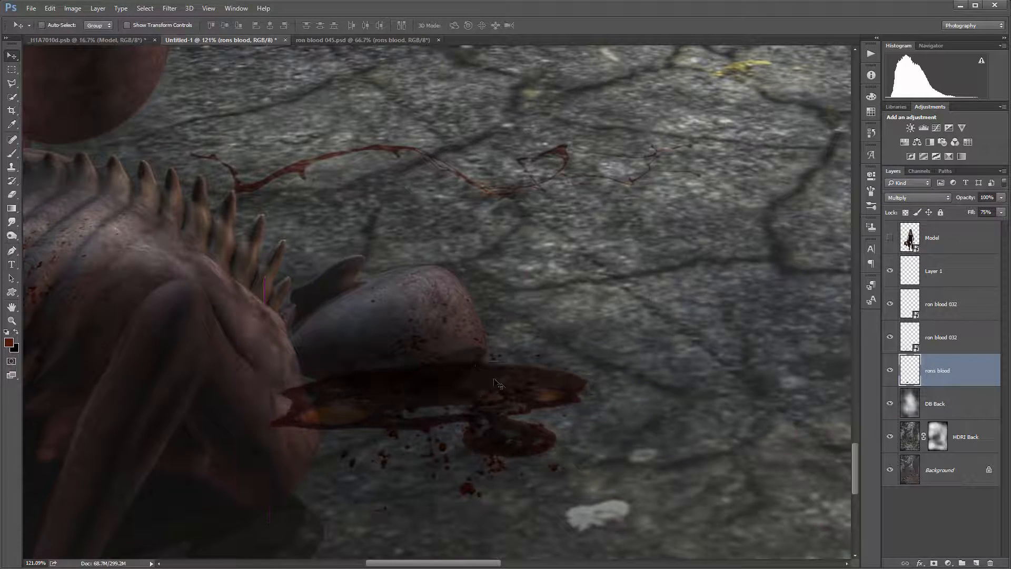
Step: Add a layer mask to rons blood and paint black with a soft 97 px brush where the pool overlaps the head's underside
{"action": "left_click", "coordinate": [934, 562]}
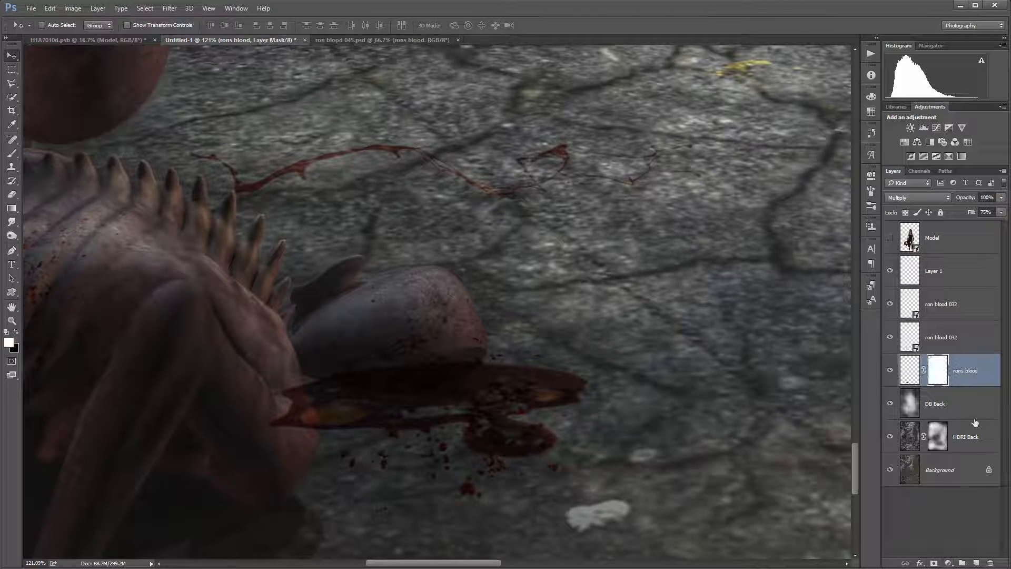
{"action": "left_click", "coordinate": [12, 153]}
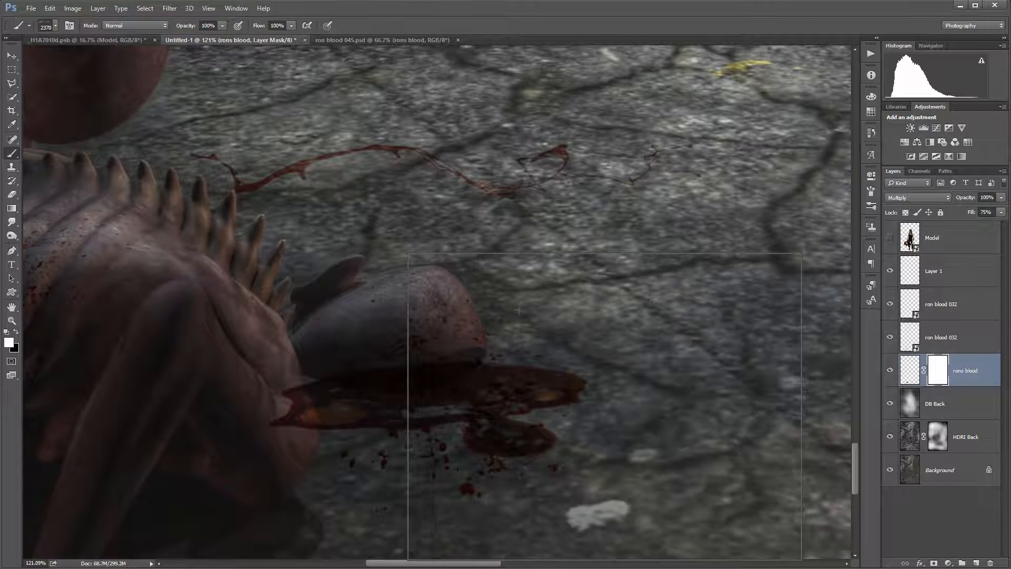
{"action": "right_click", "coordinate": [413, 255]}
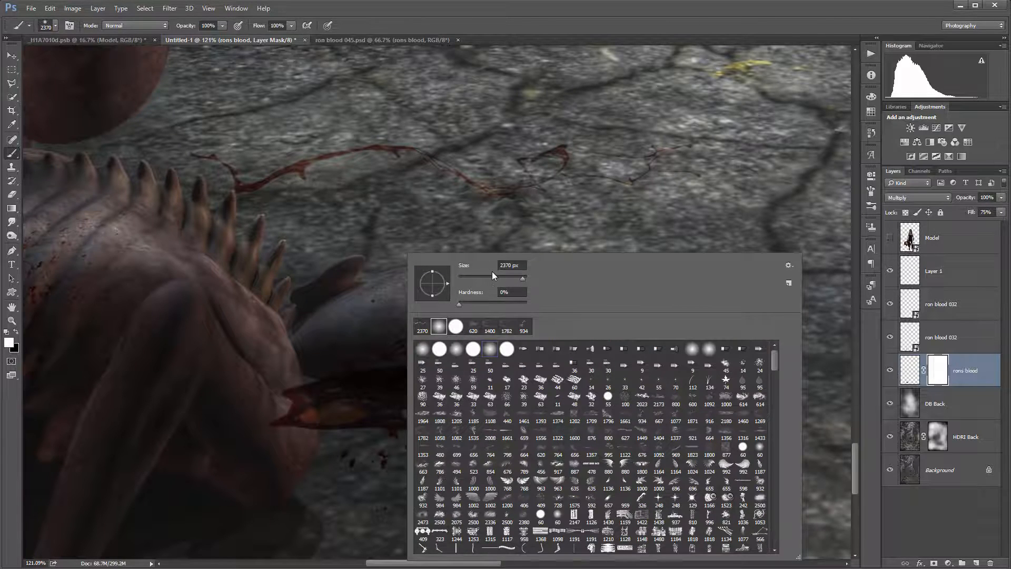
{"action": "left_click", "coordinate": [440, 326]}
{"action": "key", "text": "Return"}
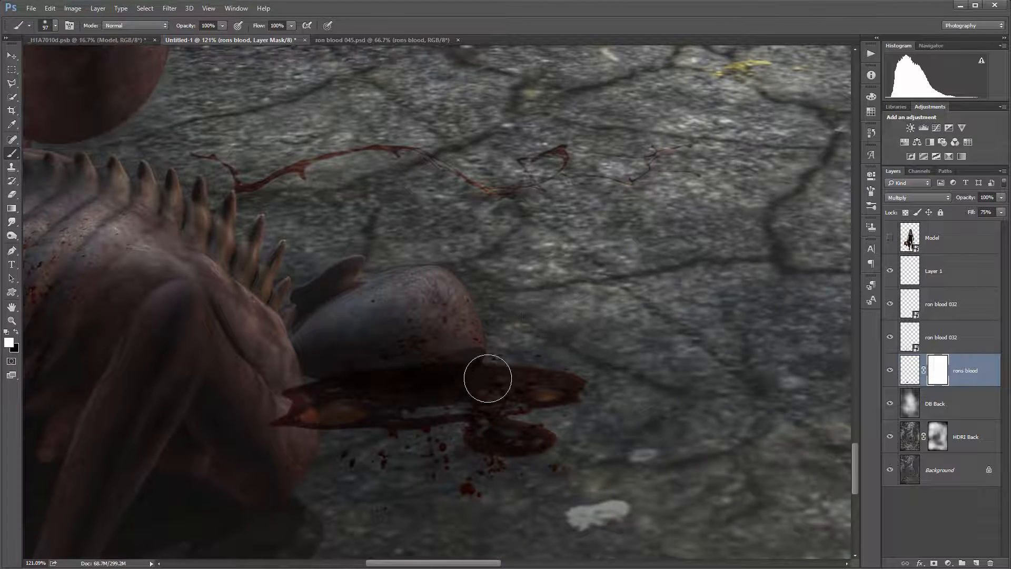
{"action": "key", "text": "x"}
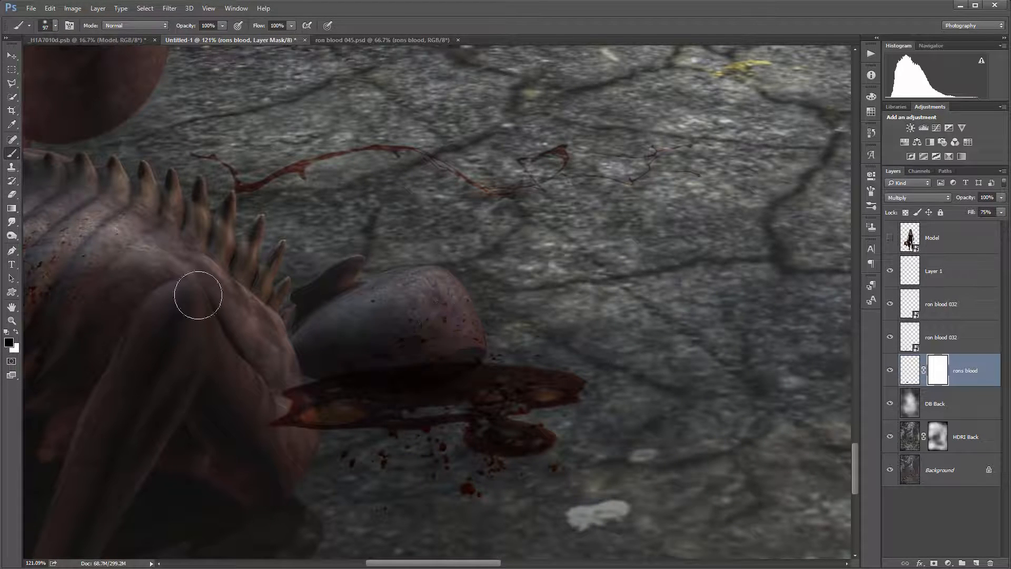
{"action": "mouse_move", "coordinate": [406, 372]}
{"action": "left_mouse_down"}
{"action": "mouse_move", "coordinate": [394, 354]}
{"action": "mouse_move", "coordinate": [428, 352]}
{"action": "left_mouse_up"}
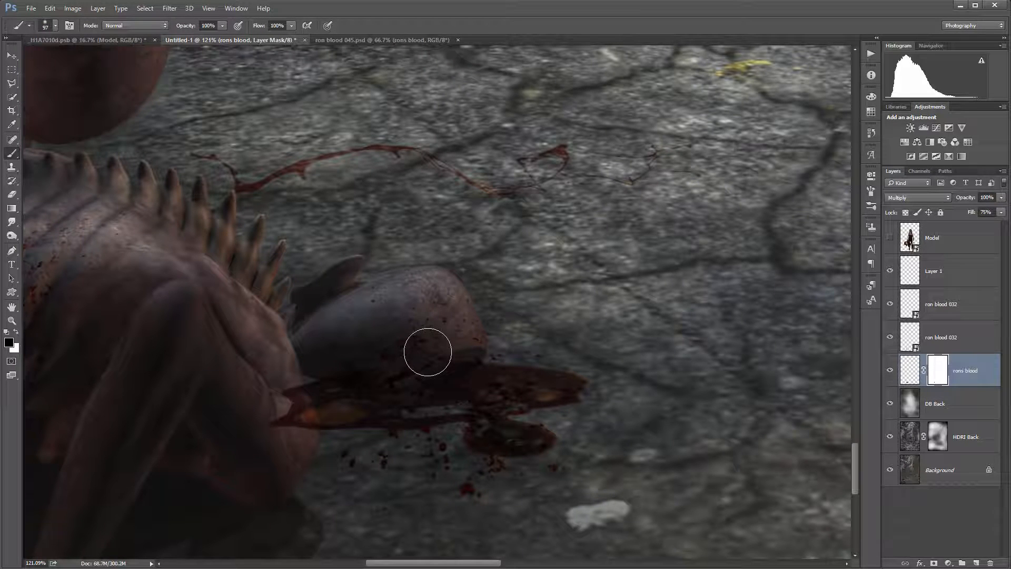
Step: Mask out the pool's overlap on the head's lower edge and the neighbouring limb with a 45 px brush
{"action": "key", "text": "bracketleft"}
{"action": "key", "text": "bracketleft"}
{"action": "key", "text": "bracketleft"}
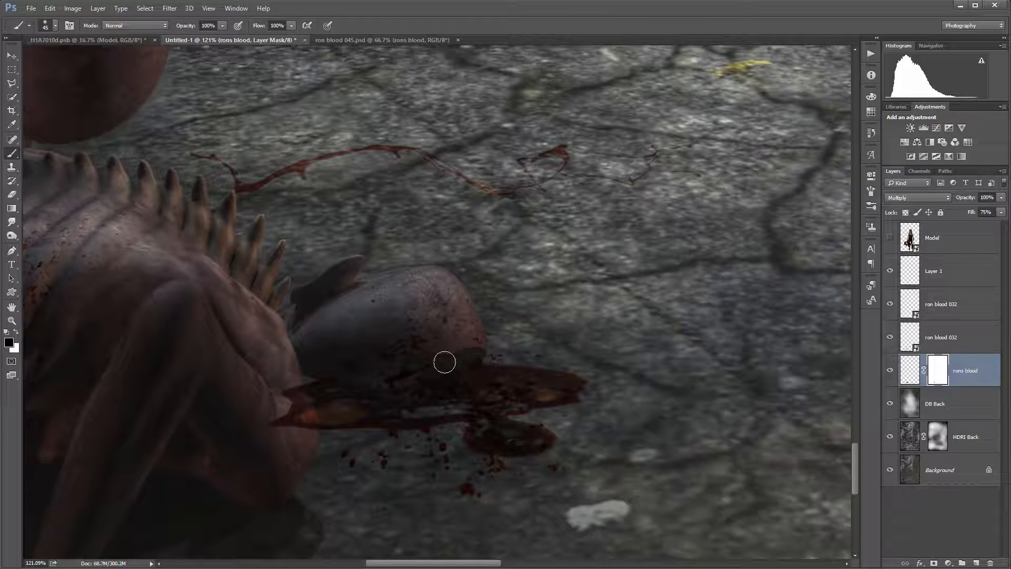
{"action": "left_click_drag", "start_coordinate": [284, 393], "coordinate": [301, 410]}
Step: Refine the pool's mask beneath the head with a 25 px brush at 10% opacity, alternating between white and black
{"action": "scroll", "coordinate": [309, 422], "scroll_direction": "up", "scroll_amount": 5}
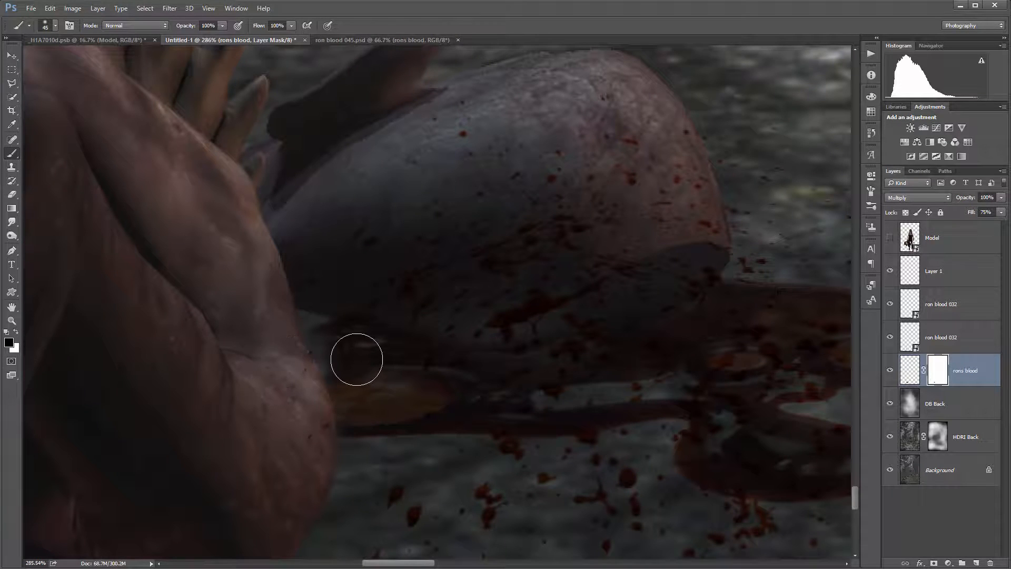
{"action": "key", "text": "x"}
{"action": "key", "text": "1"}
{"action": "key", "text": "bracketleft"}
{"action": "key", "text": "bracketleft"}
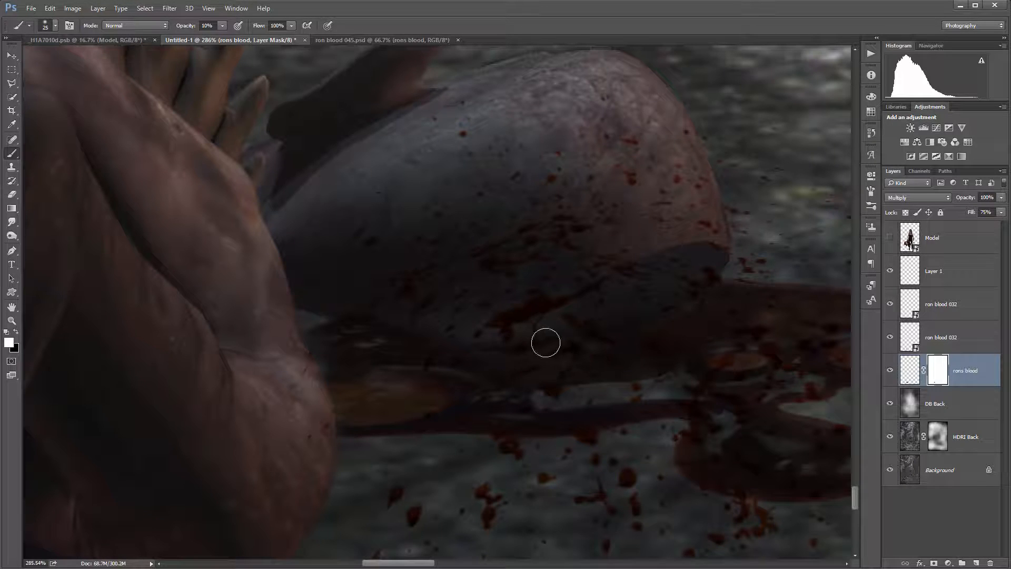
{"action": "key", "text": "x"}
Step: Set the blend mode of Layer 1, the thin blood streak behind the foreground body, to Multiply
{"action": "scroll", "coordinate": [679, 329], "scroll_direction": "down", "scroll_amount": 8}
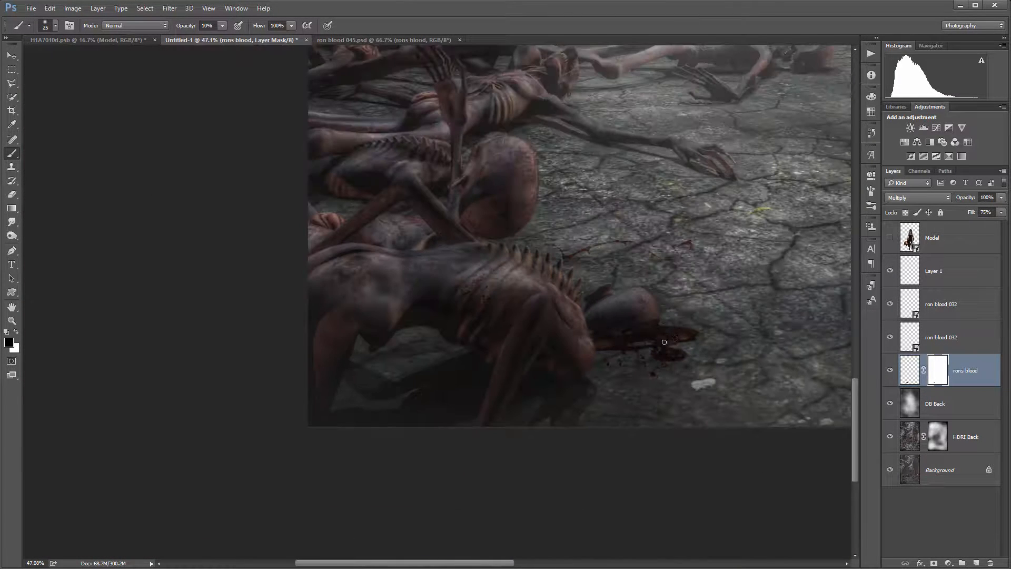
{"action": "left_click_drag", "start_coordinate": [704, 321], "coordinate": [501, 377]}
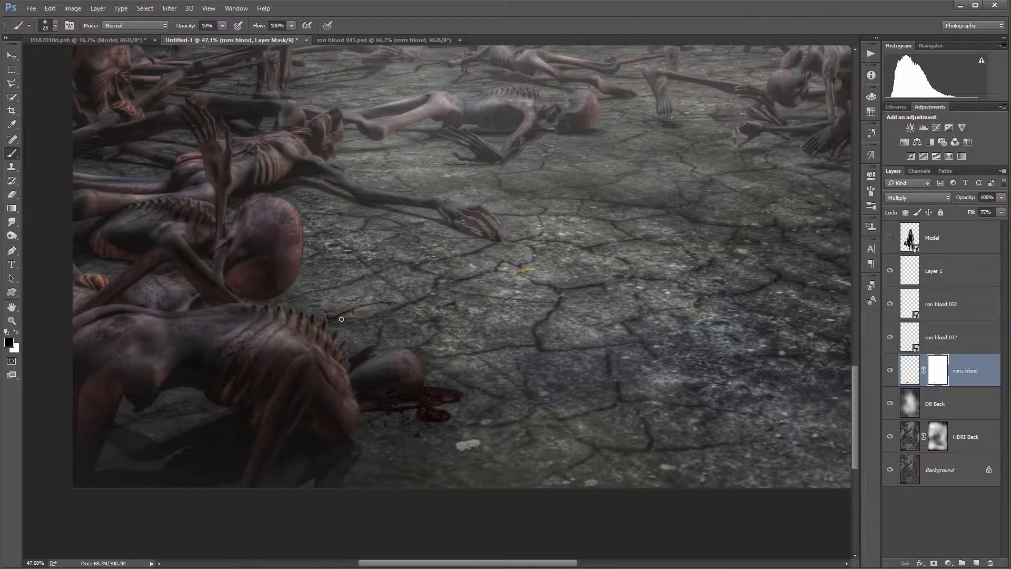
{"action": "scroll", "coordinate": [342, 319], "scroll_direction": "up", "scroll_amount": 6}
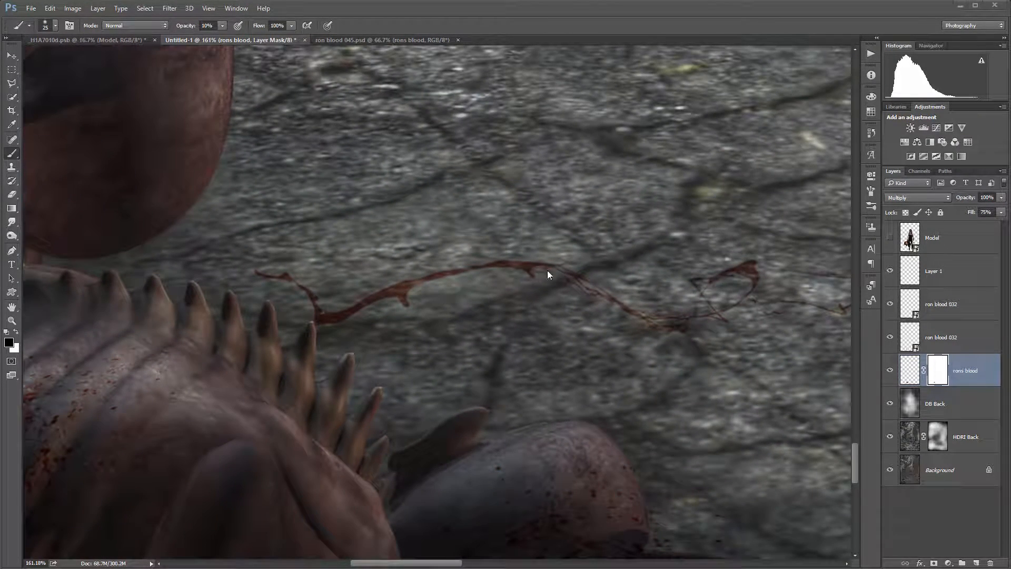
{"action": "left_click_drag", "start_coordinate": [575, 216], "coordinate": [553, 197]}
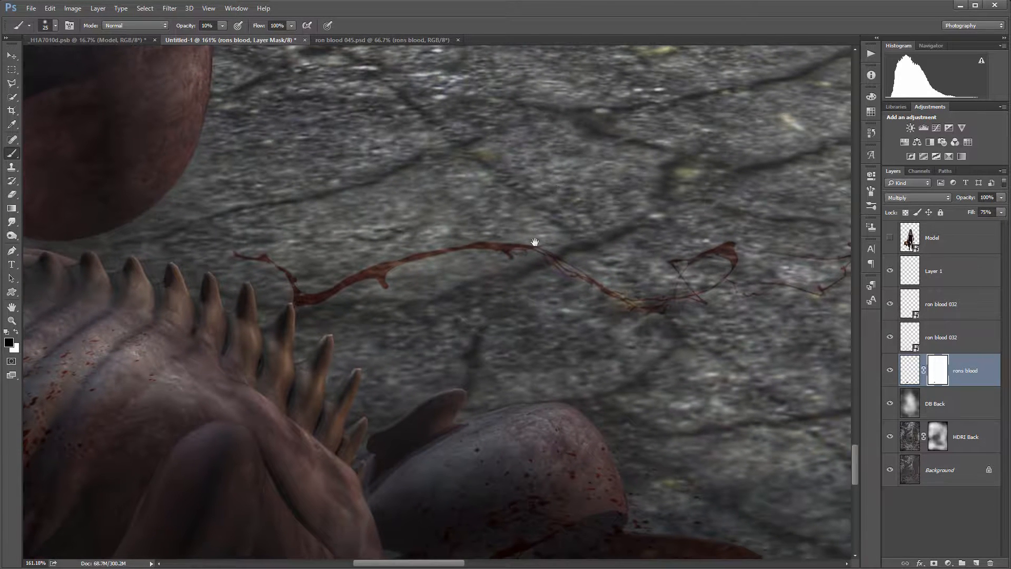
{"action": "left_click", "coordinate": [964, 274]}
{"action": "left_click", "coordinate": [935, 198]}
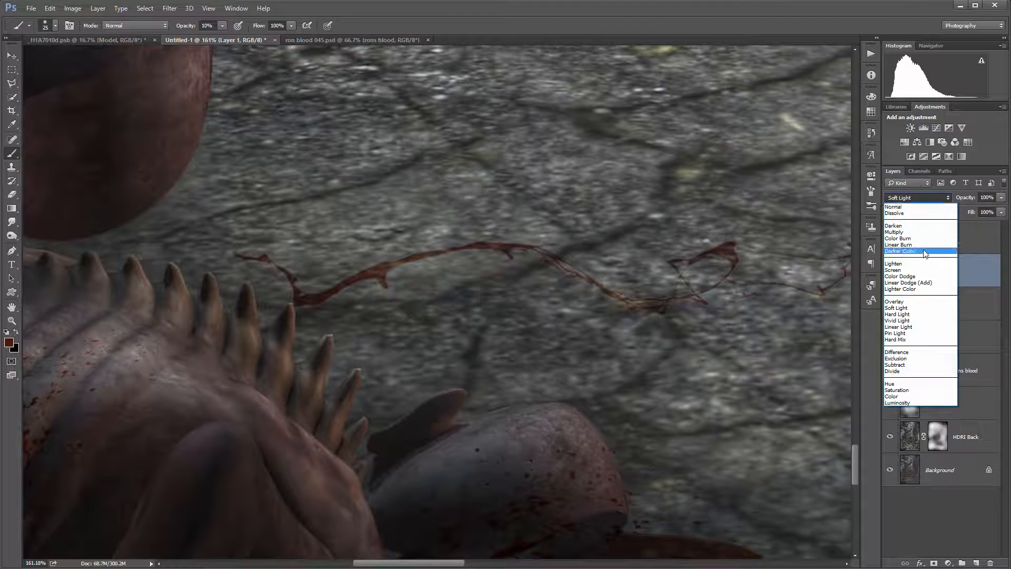
{"action": "left_click", "coordinate": [894, 232]}
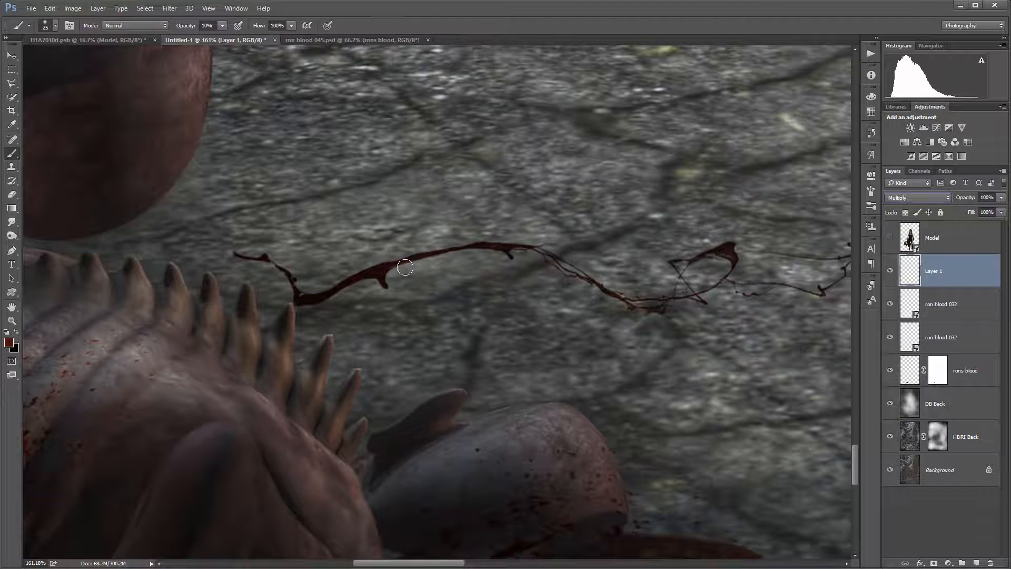
Step: Move the thin blood streak down over the blood pool beside the foreground body's head
{"action": "left_click", "coordinate": [12, 55]}
{"action": "mouse_move", "coordinate": [491, 308]}
{"action": "left_mouse_down"}
{"action": "mouse_move", "coordinate": [677, 388]}
{"action": "mouse_move", "coordinate": [670, 395]}
{"action": "mouse_move", "coordinate": [498, 124]}
{"action": "left_mouse_up"}
{"action": "mouse_move", "coordinate": [451, 72]}
{"action": "left_mouse_down"}
{"action": "mouse_move", "coordinate": [492, 273]}
{"action": "mouse_move", "coordinate": [430, 332]}
{"action": "mouse_move", "coordinate": [439, 321]}
{"action": "mouse_move", "coordinate": [464, 369]}
{"action": "mouse_move", "coordinate": [444, 368]}
{"action": "mouse_move", "coordinate": [450, 358]}
{"action": "left_mouse_up"}
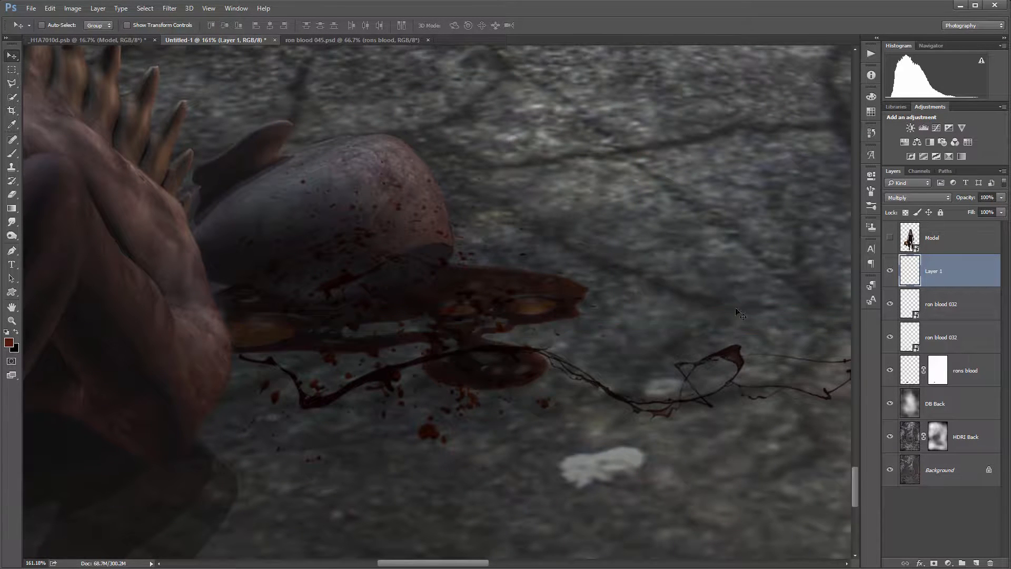
{"action": "scroll", "coordinate": [654, 309], "scroll_direction": "down", "scroll_amount": 9}
{"action": "left_click_drag", "start_coordinate": [626, 339], "coordinate": [629, 332]}
Step: Distort the blood streak on Layer 1, pulling its far upper corner inward and its far lower corner inward and down
{"action": "left_click", "coordinate": [50, 8]}
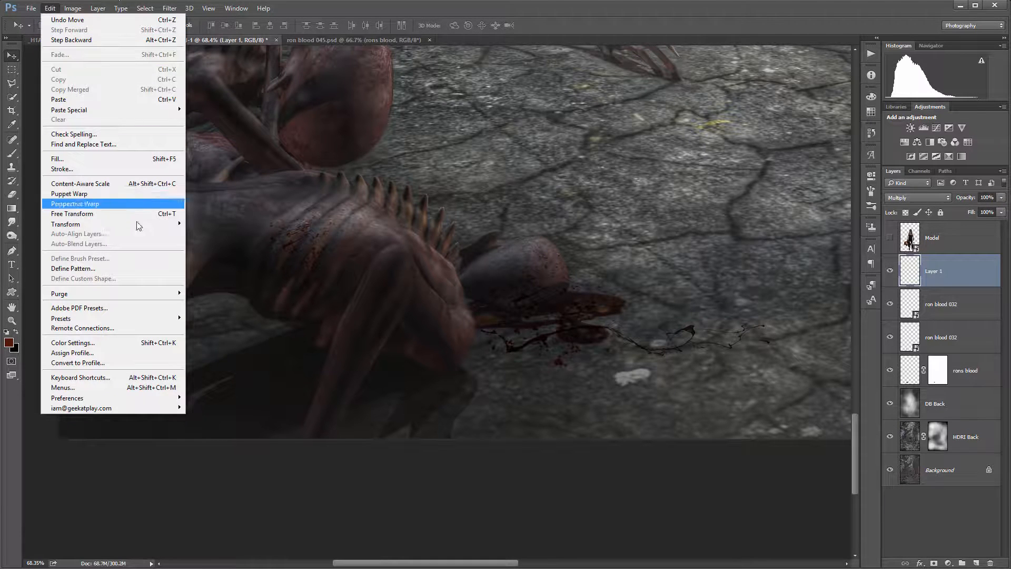
{"action": "mouse_move", "coordinate": [141, 223]}
{"action": "left_click", "coordinate": [256, 272]}
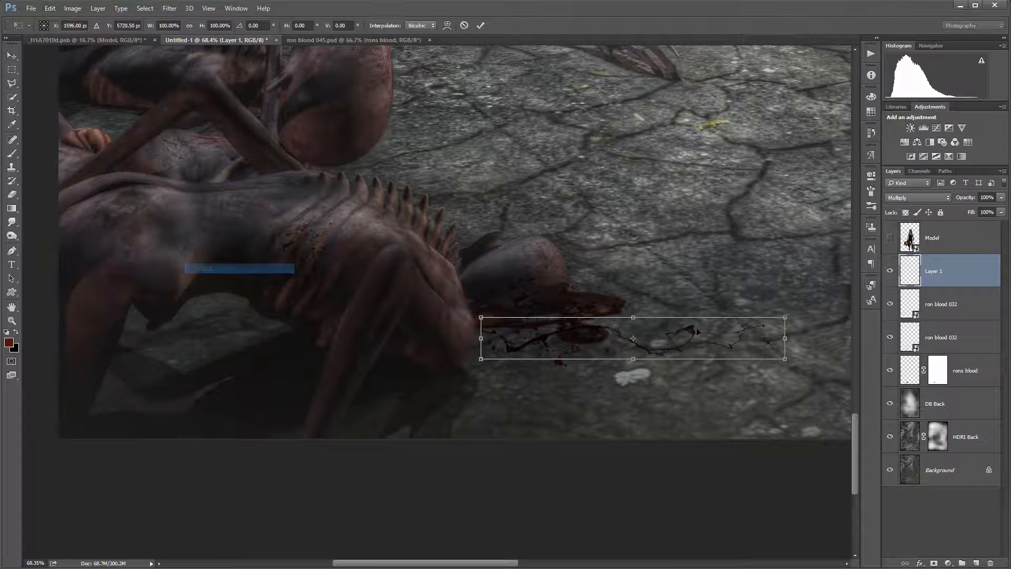
{"action": "left_click_drag", "start_coordinate": [786, 317], "coordinate": [691, 326]}
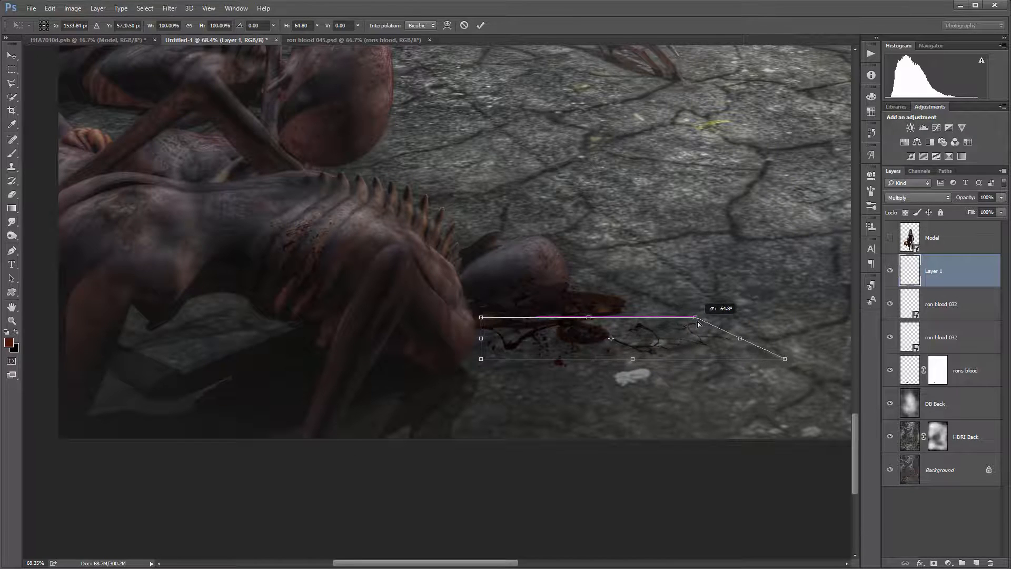
{"action": "left_click_drag", "start_coordinate": [786, 359], "coordinate": [681, 413]}
{"action": "left_click_drag", "start_coordinate": [484, 320], "coordinate": [489, 329]}
{"action": "key", "text": "Return"}
Step: Move the distorted blood streak up closer to the foreground body's head and set Layer 1's opacity to 43%
{"action": "left_click_drag", "start_coordinate": [567, 349], "coordinate": [556, 327]}
{"action": "left_click", "coordinate": [1001, 211]}
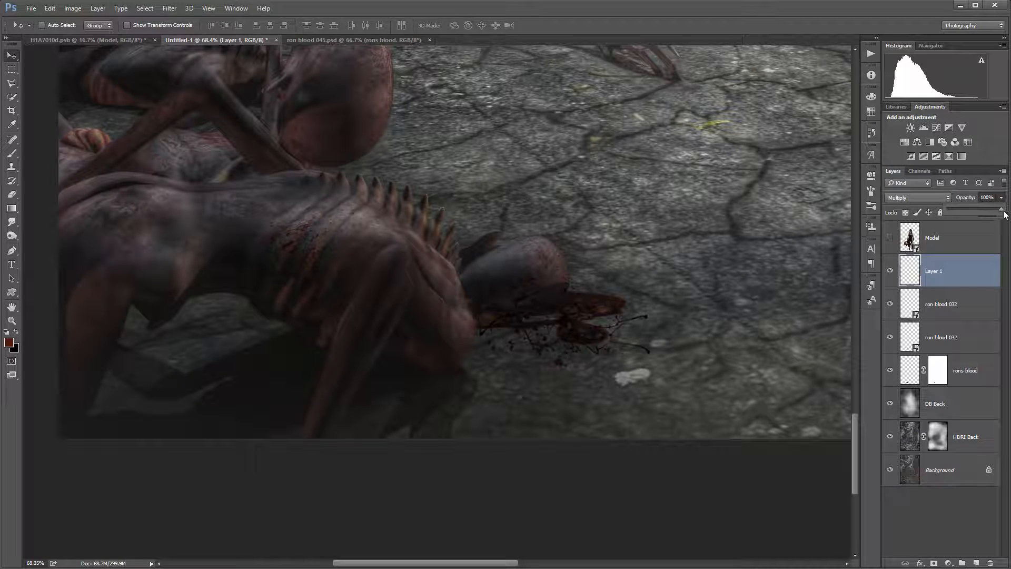
{"action": "left_click_drag", "start_coordinate": [1004, 213], "coordinate": [969, 208]}
{"action": "scroll", "coordinate": [616, 255], "scroll_direction": "down", "scroll_amount": 4}
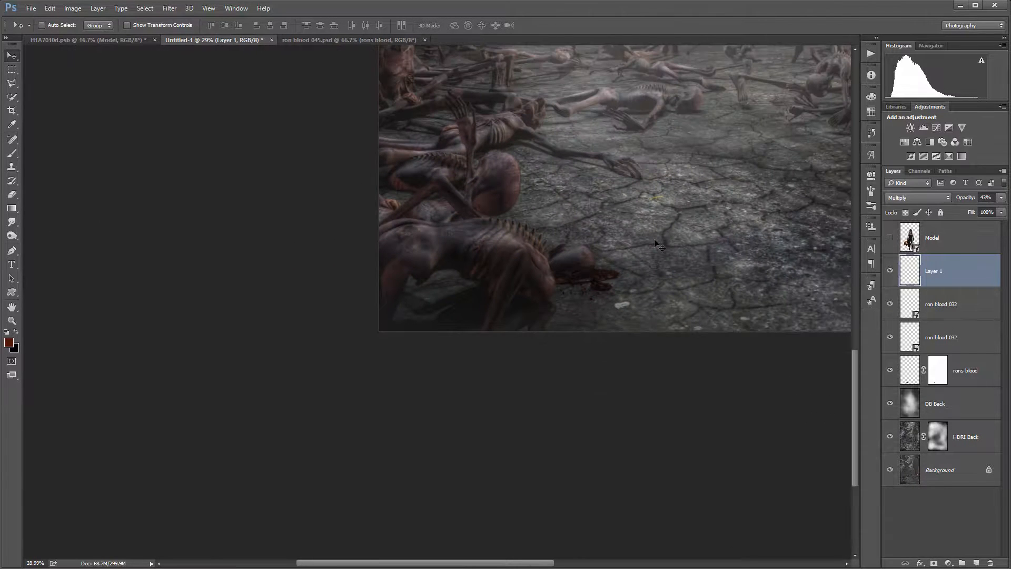
{"action": "left_click_drag", "start_coordinate": [727, 204], "coordinate": [562, 326]}
{"action": "left_click_drag", "start_coordinate": [600, 261], "coordinate": [519, 225]}
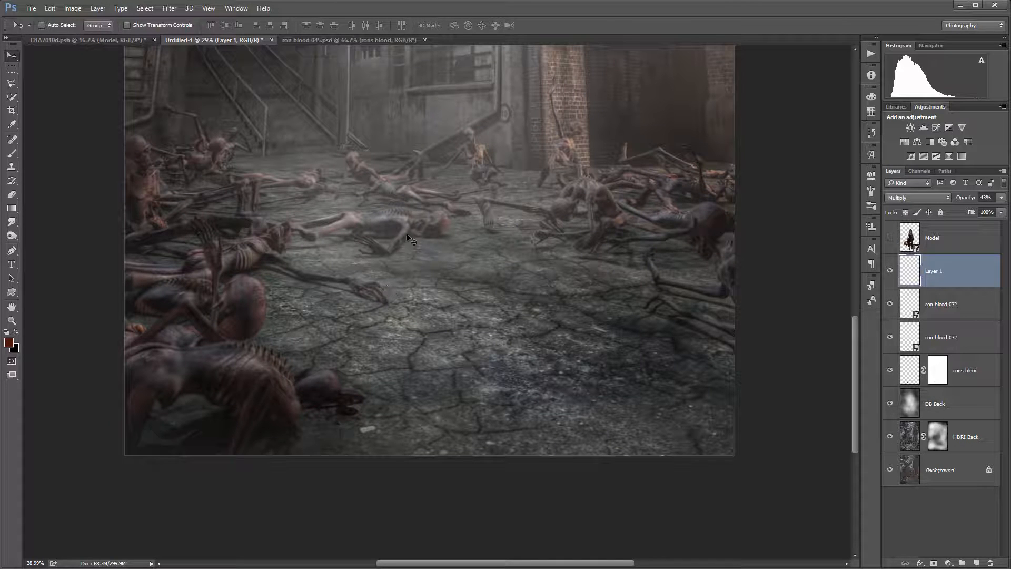
{"action": "left_click_drag", "start_coordinate": [387, 290], "coordinate": [422, 356]}
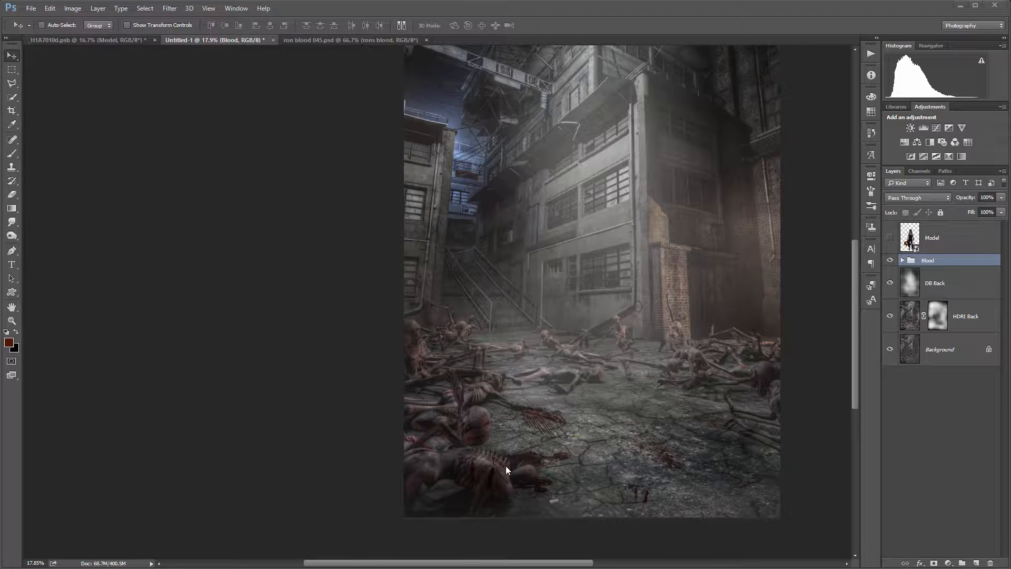
Step: Look through the blood splatter layers inside the Blood group, leaving the group collapsed
{"action": "left_click", "coordinate": [900, 260]}
{"action": "scroll", "coordinate": [951, 345], "scroll_direction": "down", "scroll_amount": 5}
{"action": "scroll", "coordinate": [951, 345], "scroll_direction": "up", "scroll_amount": 4}
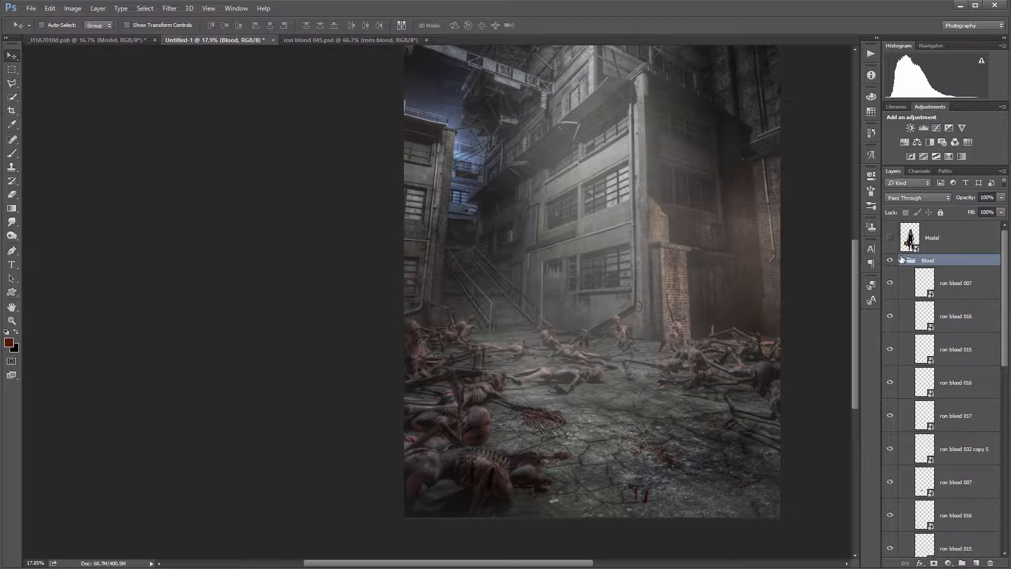
{"action": "left_click", "coordinate": [902, 261]}
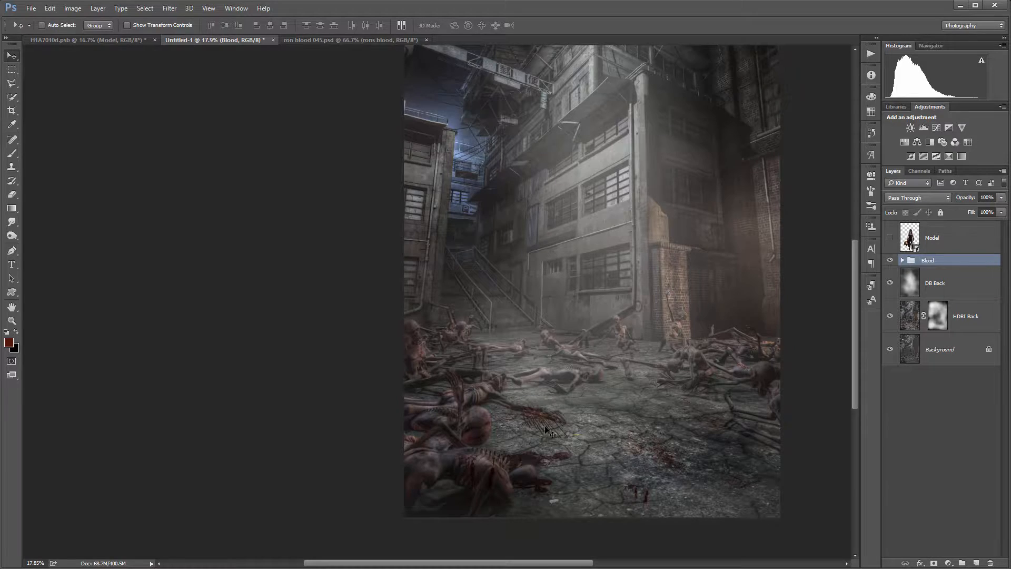
Step: Examine the blood splatters on the bodies and the cracked ground, both close up and across the whole scene
{"action": "scroll", "coordinate": [551, 432], "scroll_direction": "up", "scroll_amount": 3}
{"action": "scroll", "coordinate": [527, 388], "scroll_direction": "down", "scroll_amount": 3}
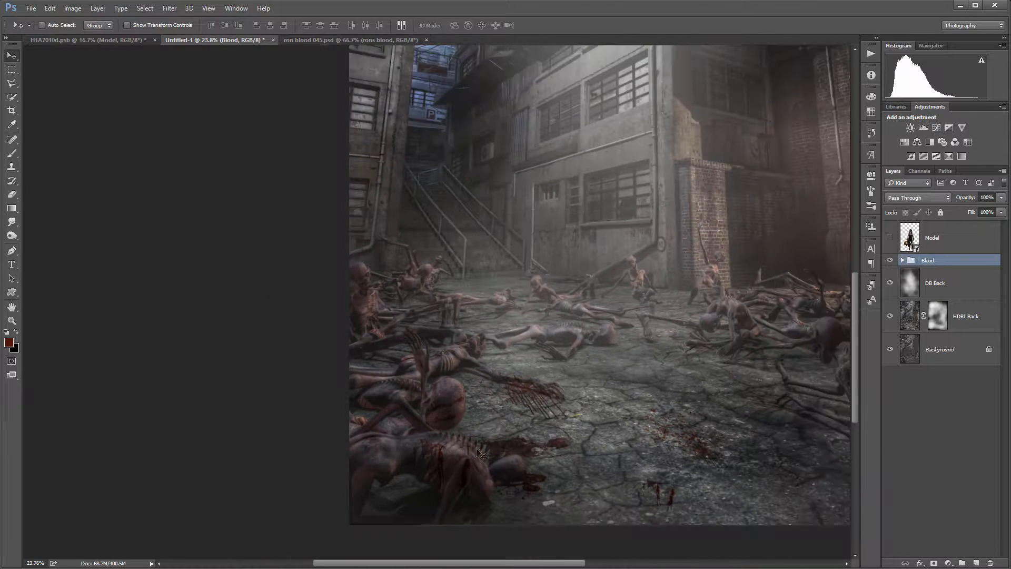
{"action": "scroll", "coordinate": [759, 428], "scroll_direction": "down", "scroll_amount": 1}
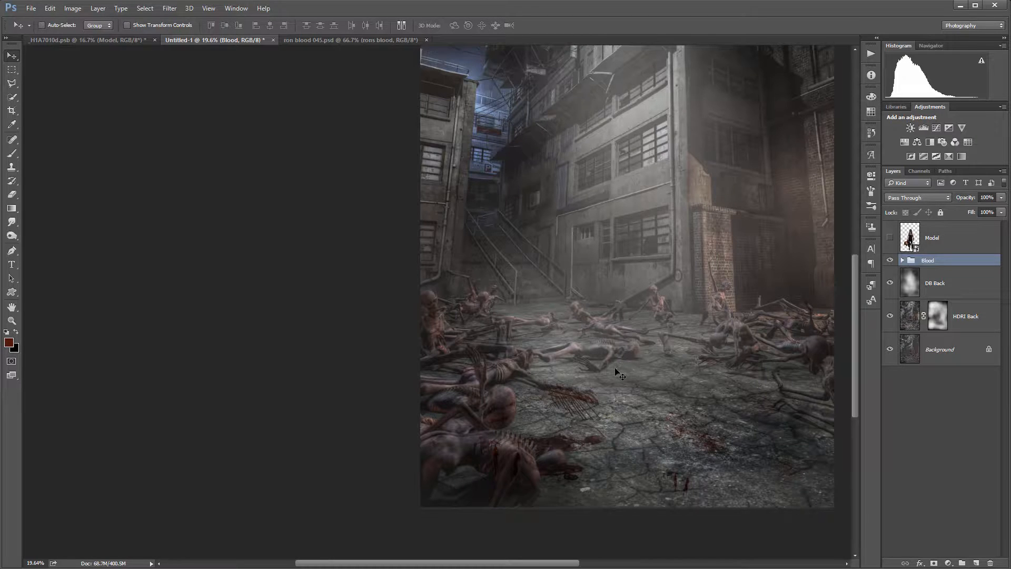
{"action": "scroll", "coordinate": [620, 374], "scroll_direction": "down", "scroll_amount": 1}
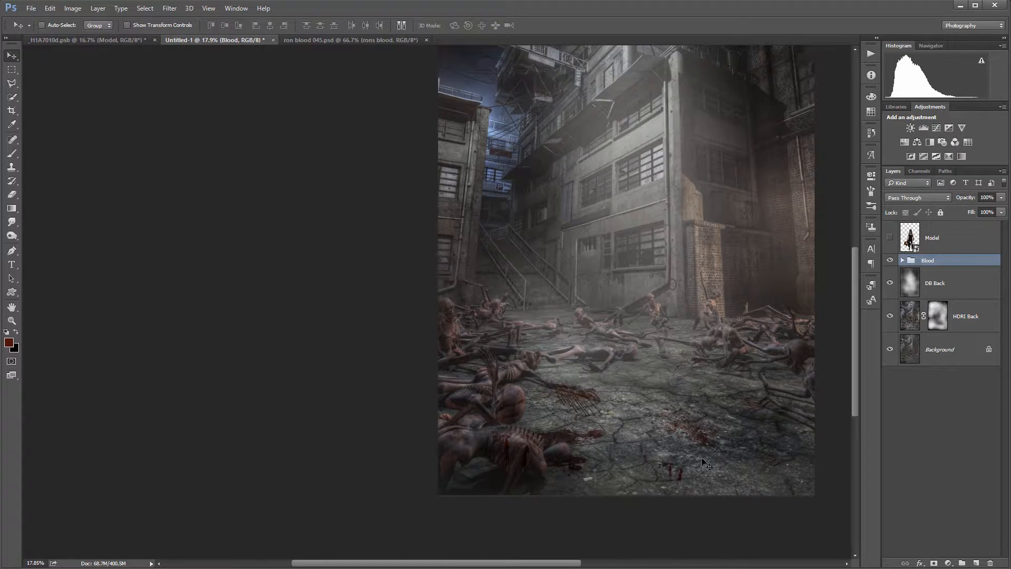
{"action": "scroll", "coordinate": [661, 362], "scroll_direction": "down", "scroll_amount": 1}
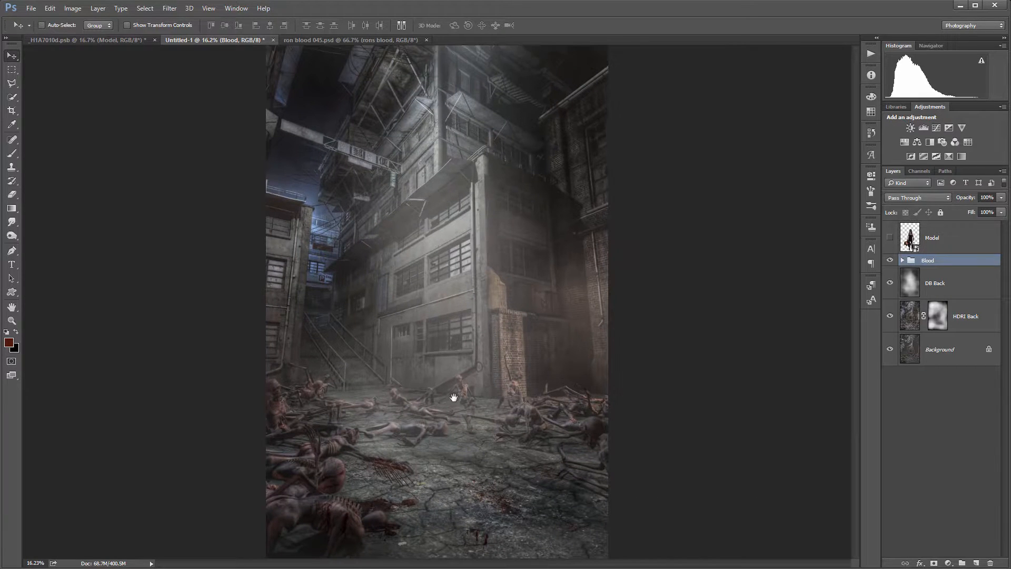
{"action": "scroll", "coordinate": [442, 367], "scroll_direction": "up", "scroll_amount": 3}
{"action": "left_click_drag", "start_coordinate": [442, 398], "coordinate": [482, 314]}
{"action": "scroll", "coordinate": [482, 315], "scroll_direction": "down", "scroll_amount": 2}
{"action": "scroll", "coordinate": [482, 316], "scroll_direction": "down", "scroll_amount": 1}
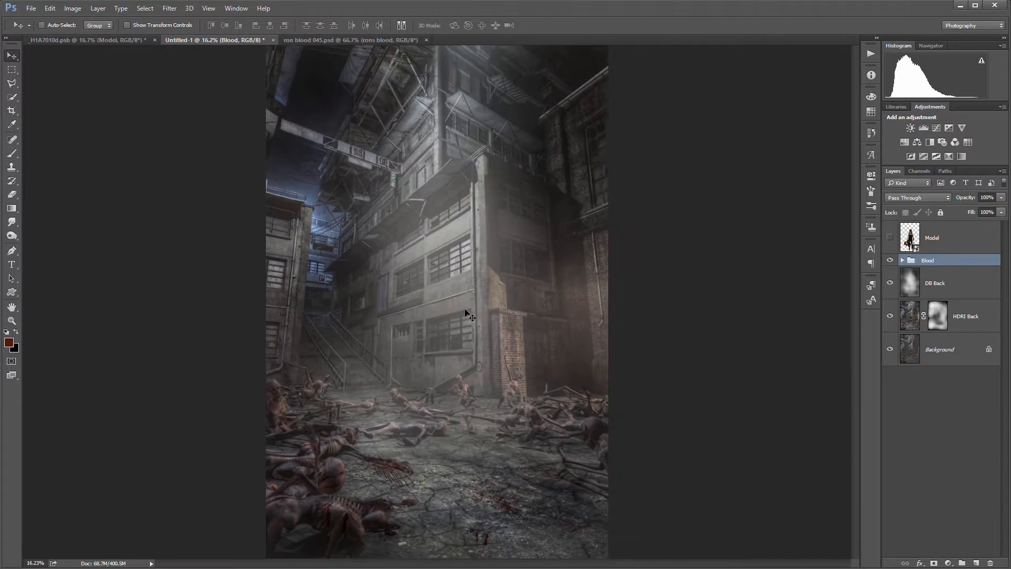